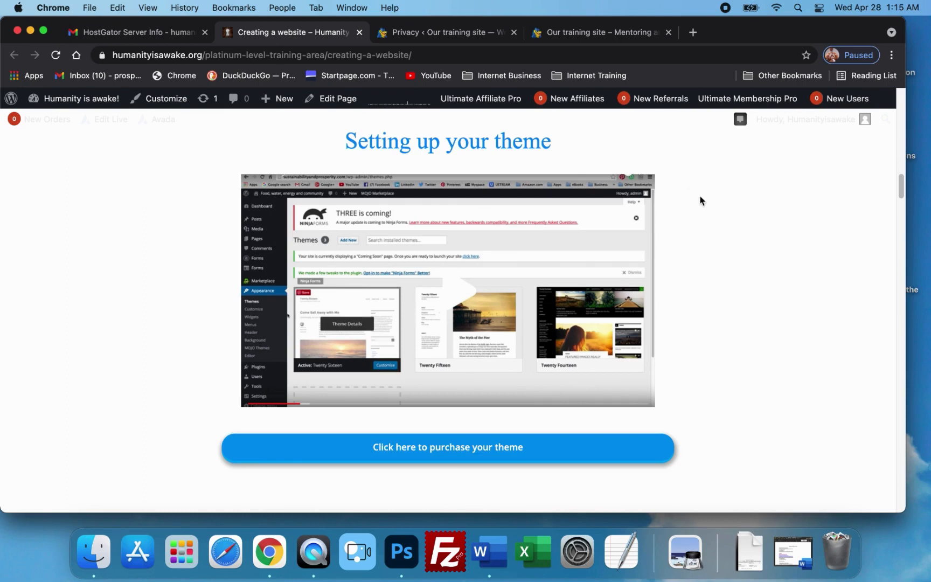
Open the theme purchase page on ThemeForest from the "Setting up your theme" section of the training page.
scroll(714, 210, "down", 1)
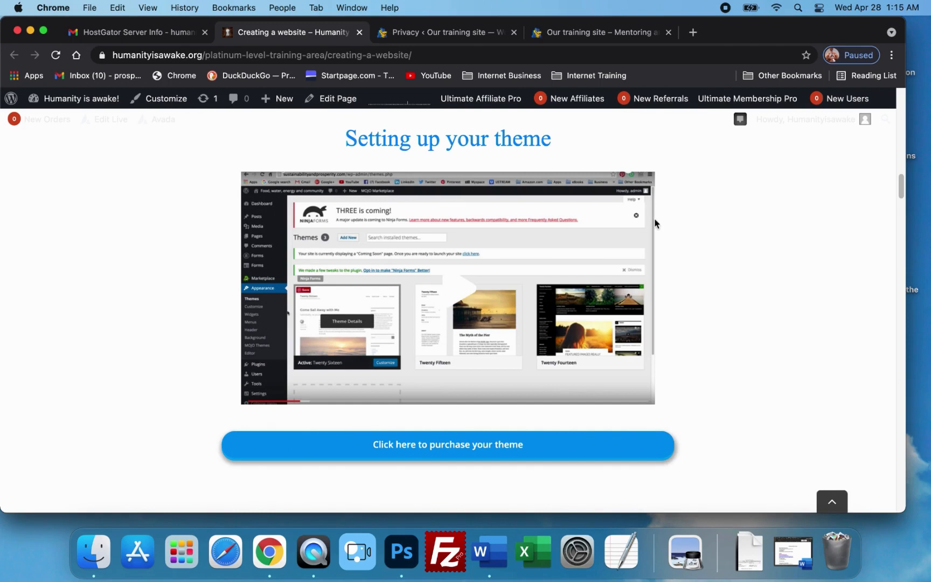
scroll(715, 324, "down", 1)
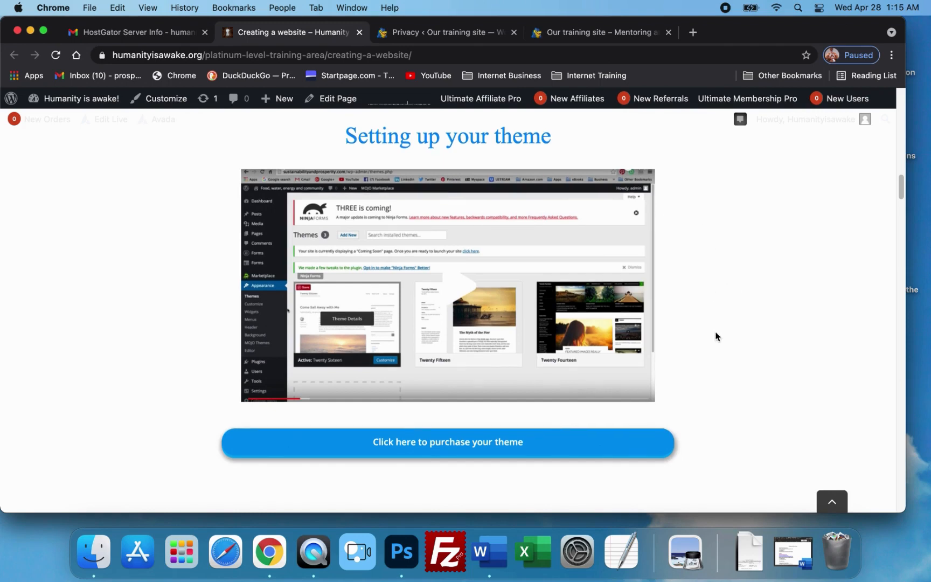
left_click(429, 449)
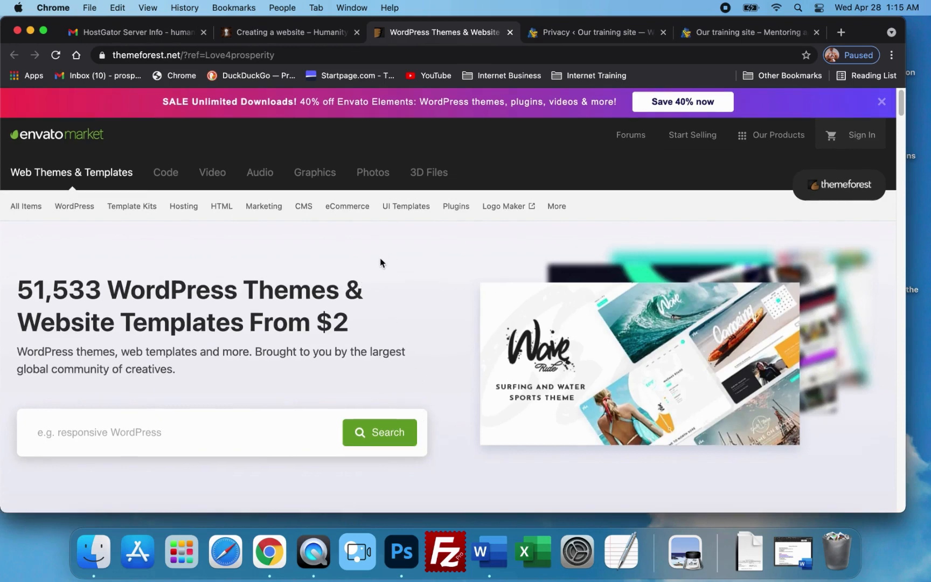
scroll(278, 276, "down", 5)
scroll(269, 286, "up", 5)
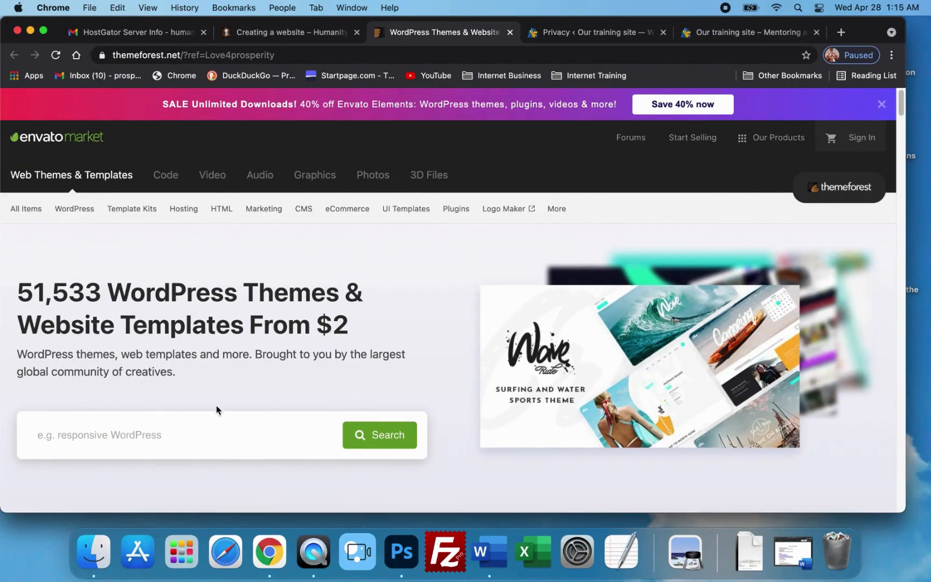
Search ThemeForest for "avada" within the WordPress category.
left_click(180, 441)
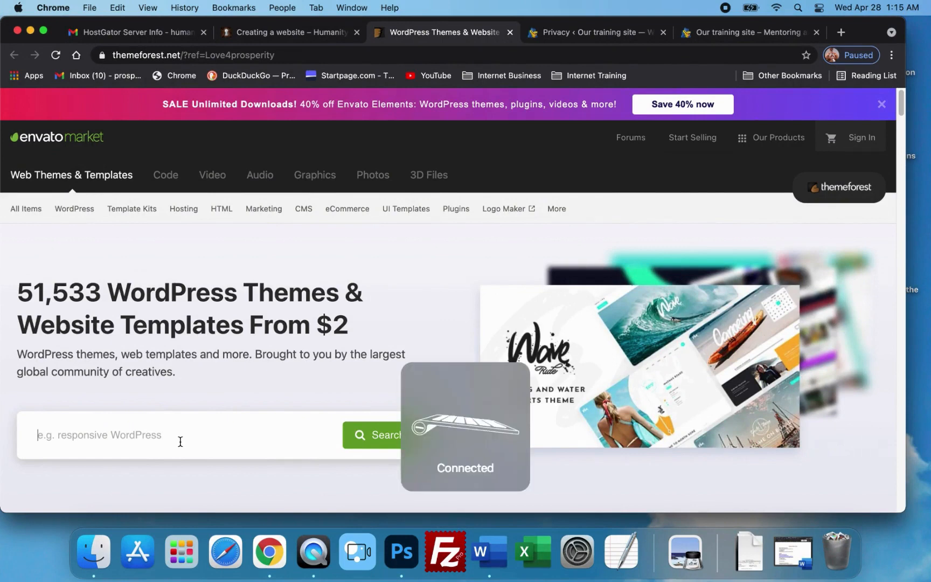
type("avads")
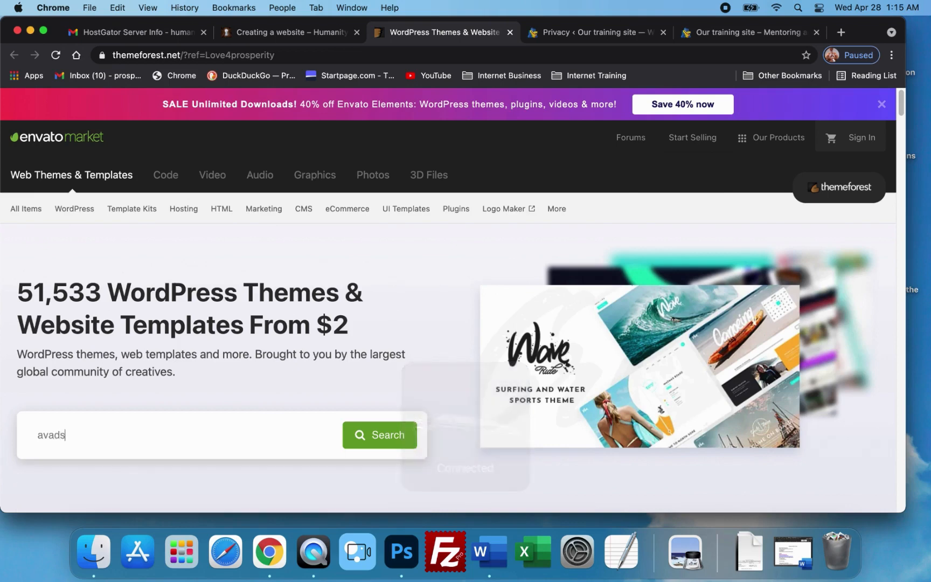
key("BackSpace")
type("a")
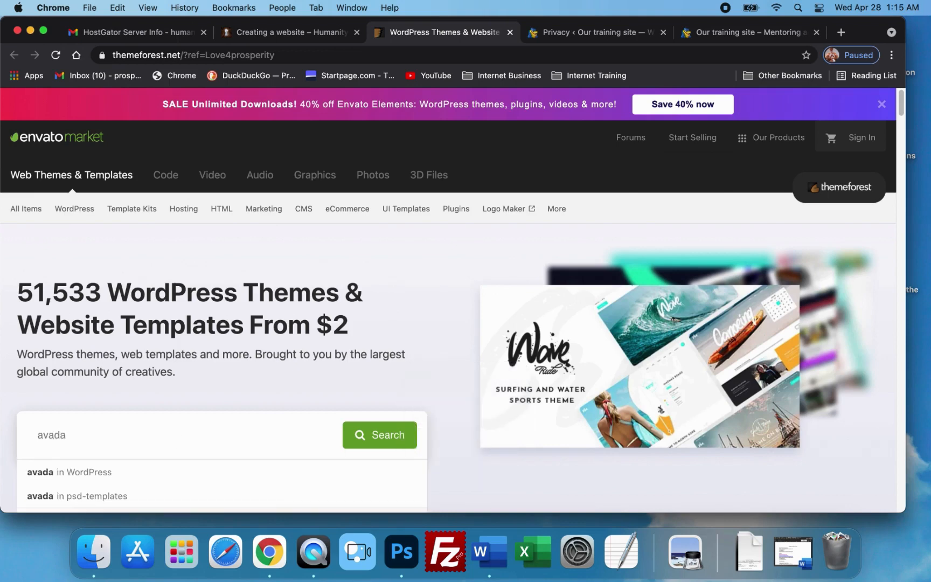
left_click(52, 472)
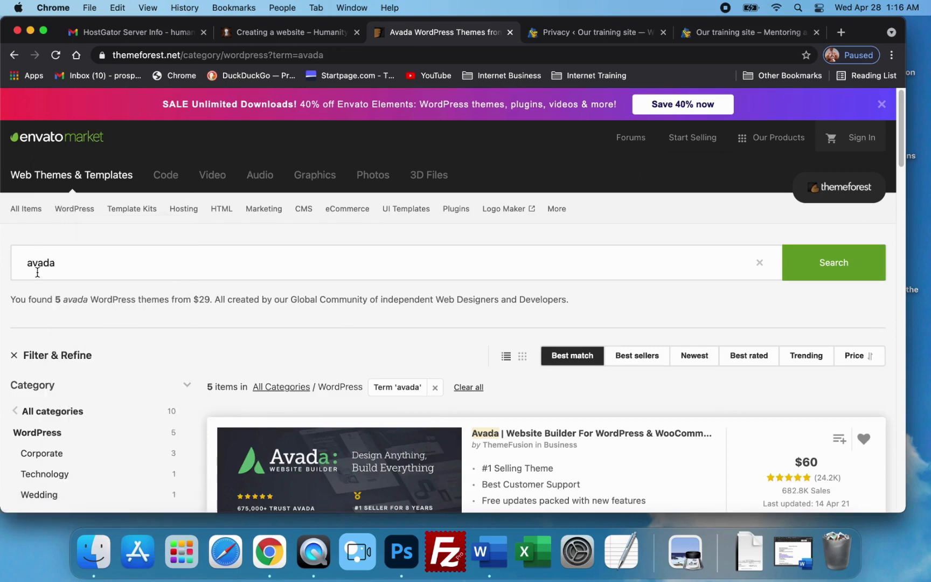
left_click(76, 269)
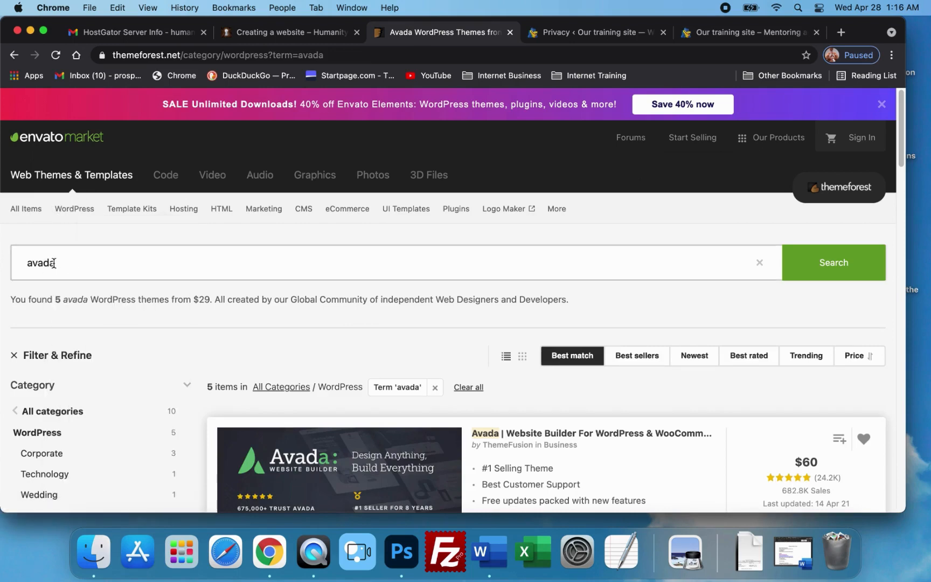
Add the Avada website builder theme to the cart with a Regular license and 6 months support, and proceed to the shopping cart.
scroll(54, 263, "down", 2)
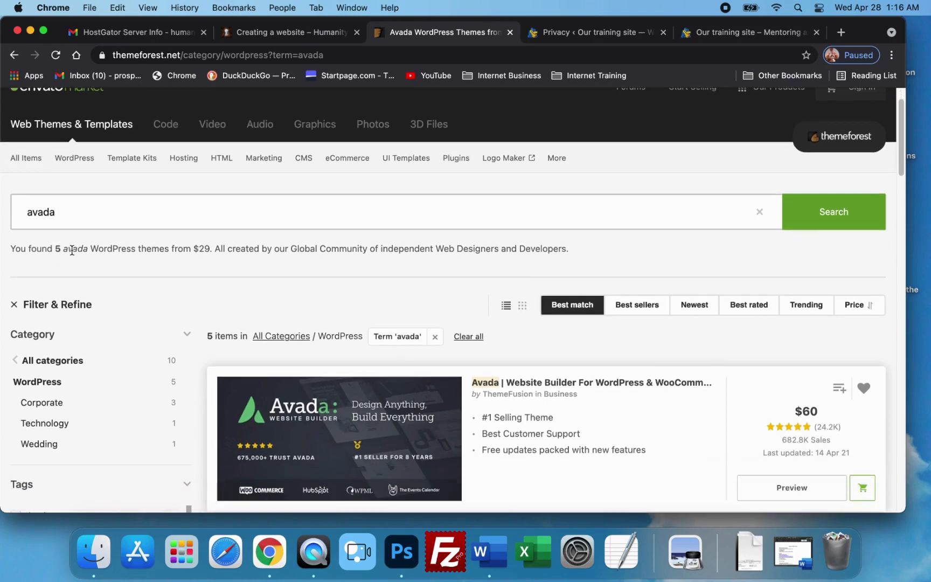
scroll(134, 258, "down", 5)
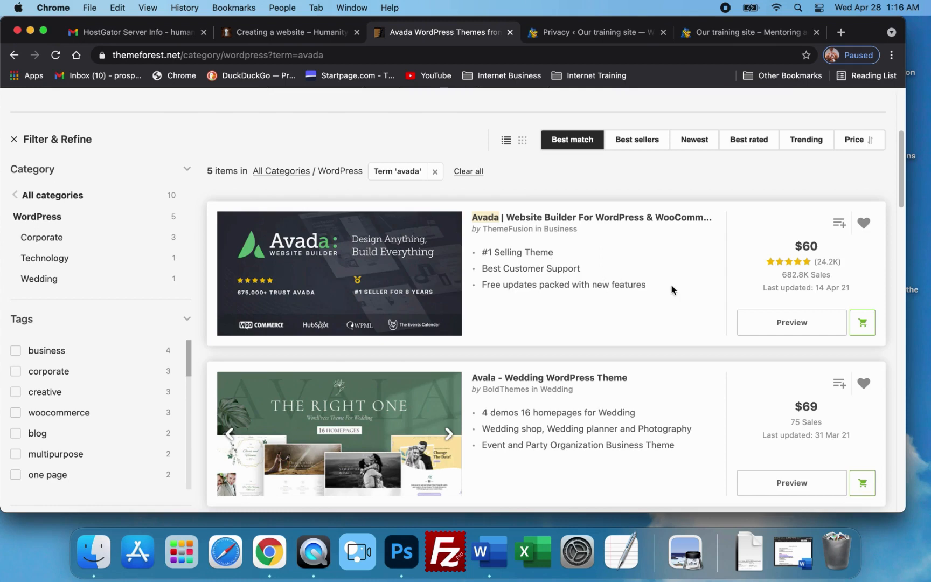
left_click(863, 328)
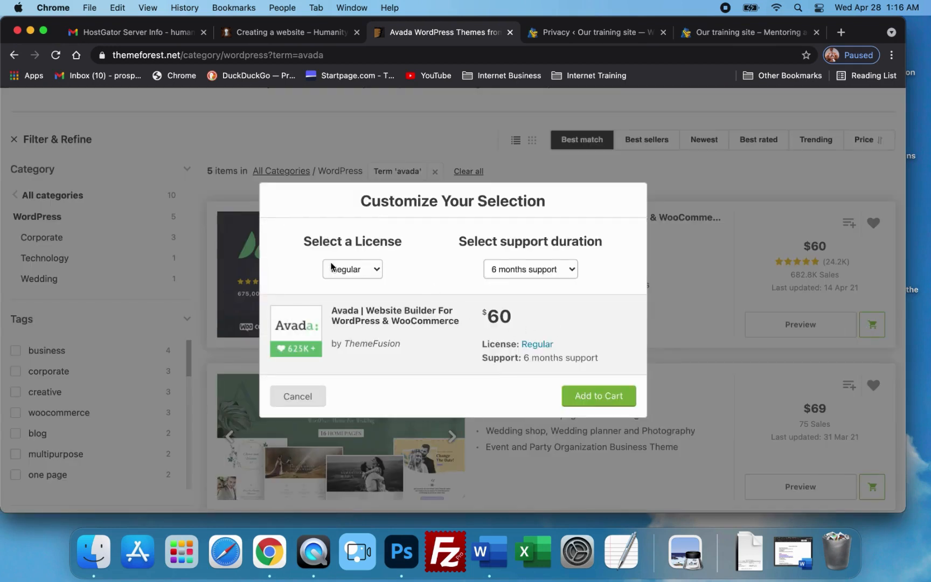
left_click(379, 277)
left_click(423, 272)
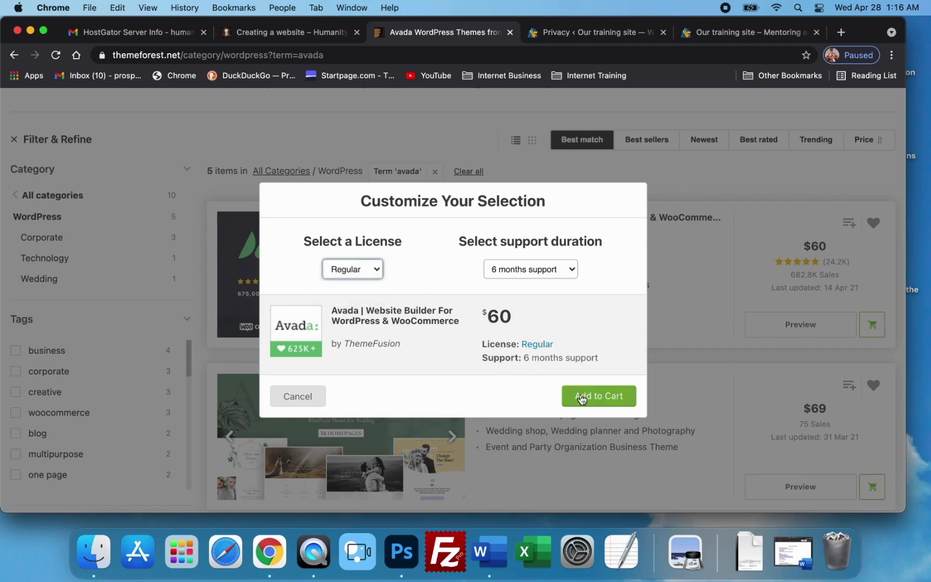
left_click(603, 402)
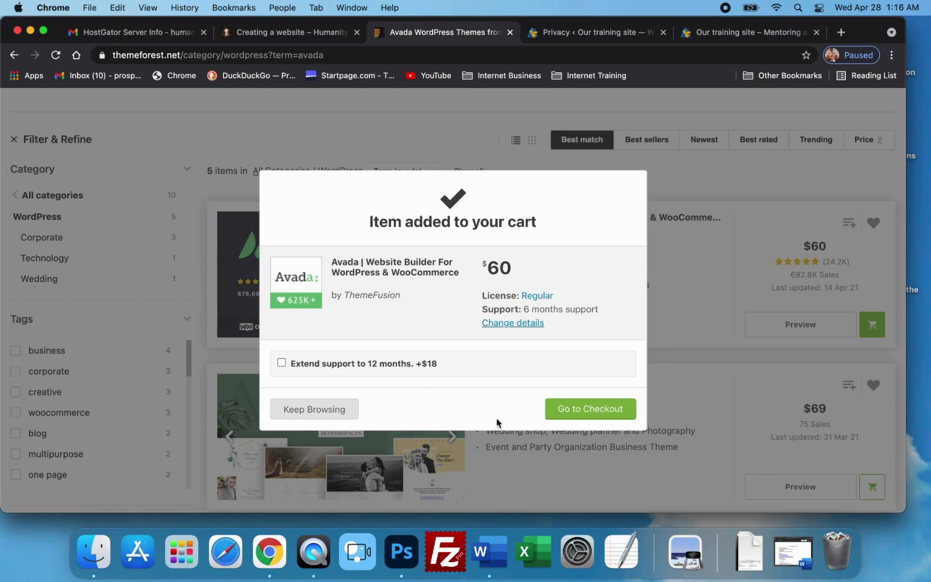
left_click(588, 419)
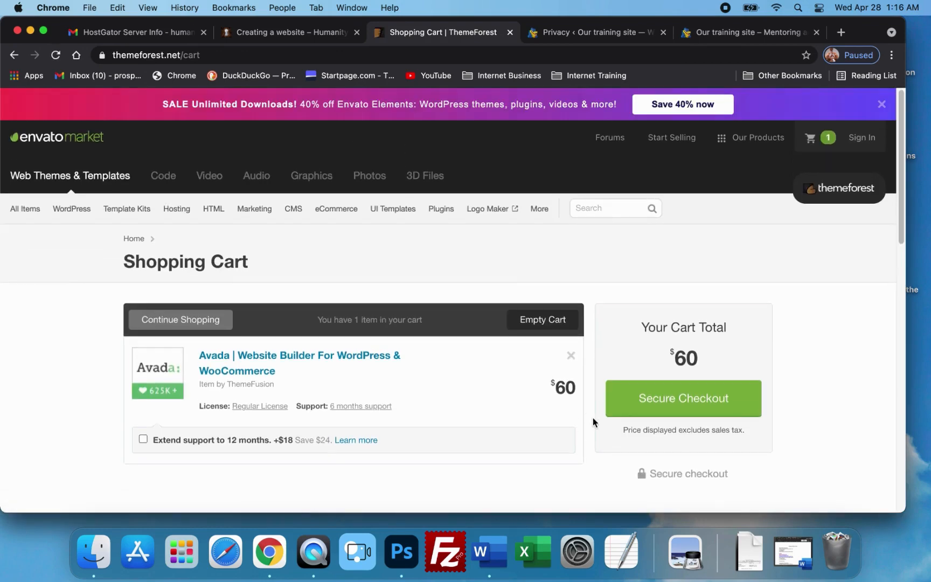
scroll(454, 369, "down", 3)
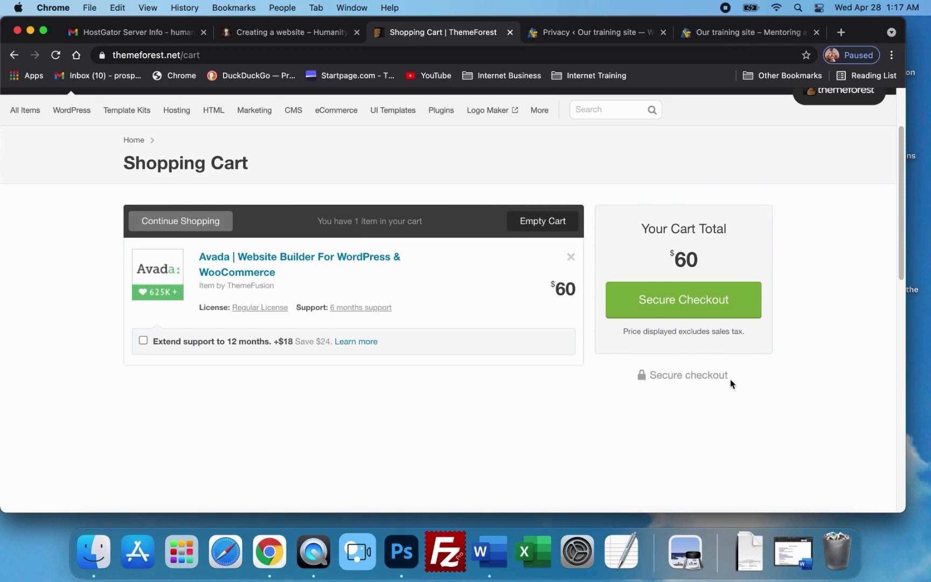
Switch to TextEdit, place a blank document beside the shopping cart contents and minimize it.
left_click(626, 550)
left_click_drag(218, 51, 365, 150)
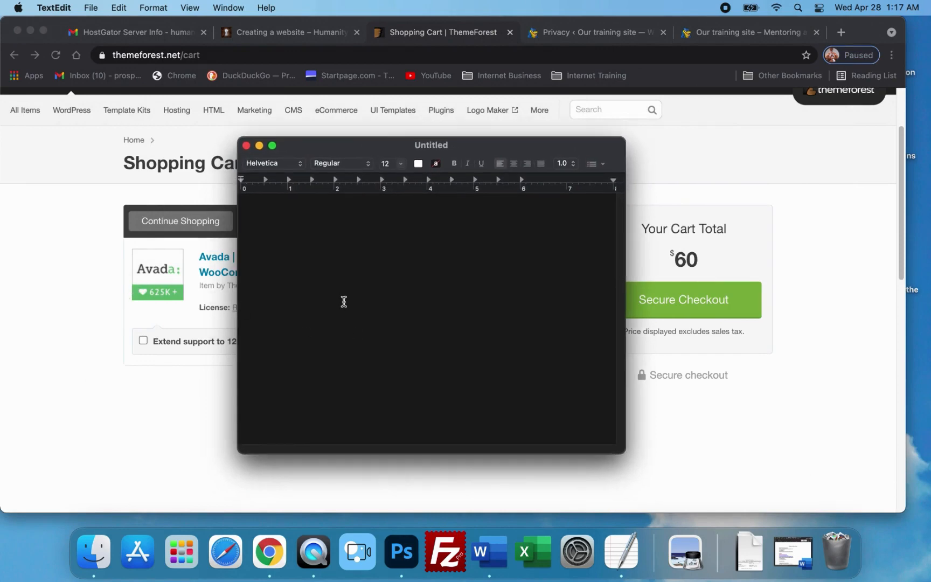
left_click_drag(473, 144, 706, 145)
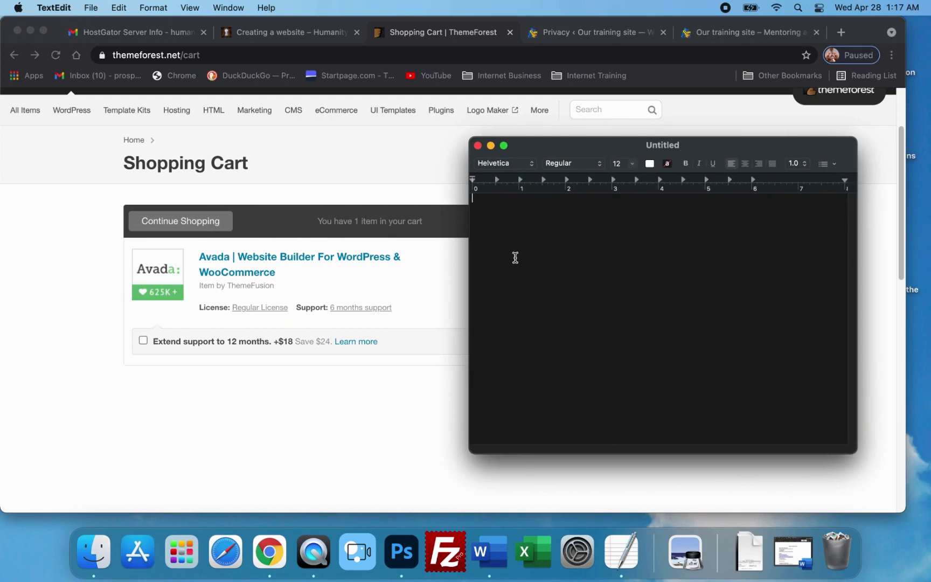
left_click_drag(587, 146, 533, 143)
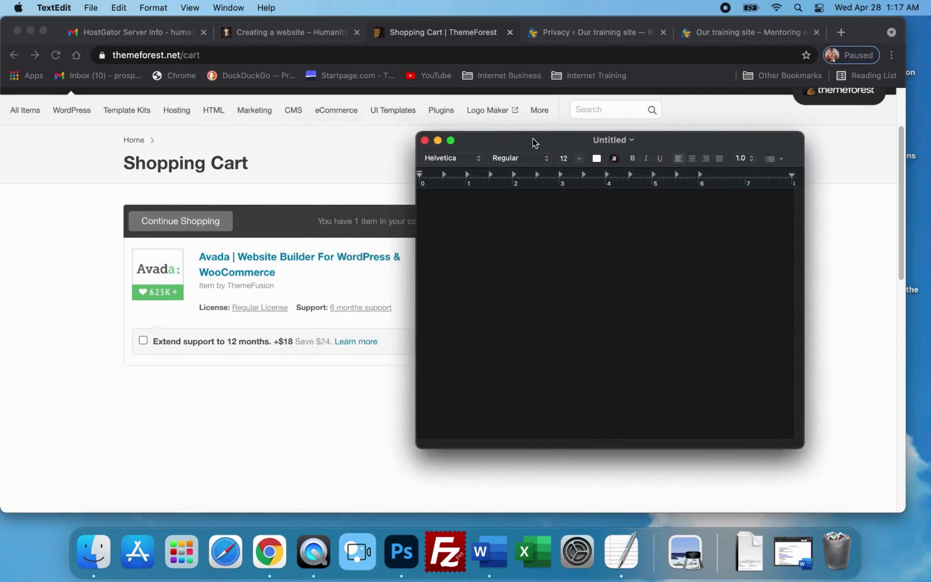
left_click(437, 140)
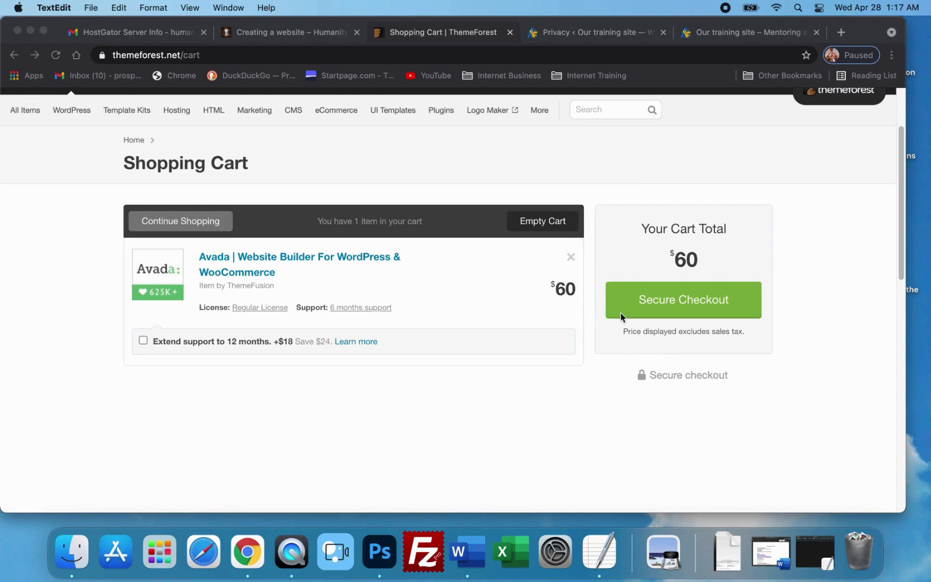
scroll(636, 323, "up", 2)
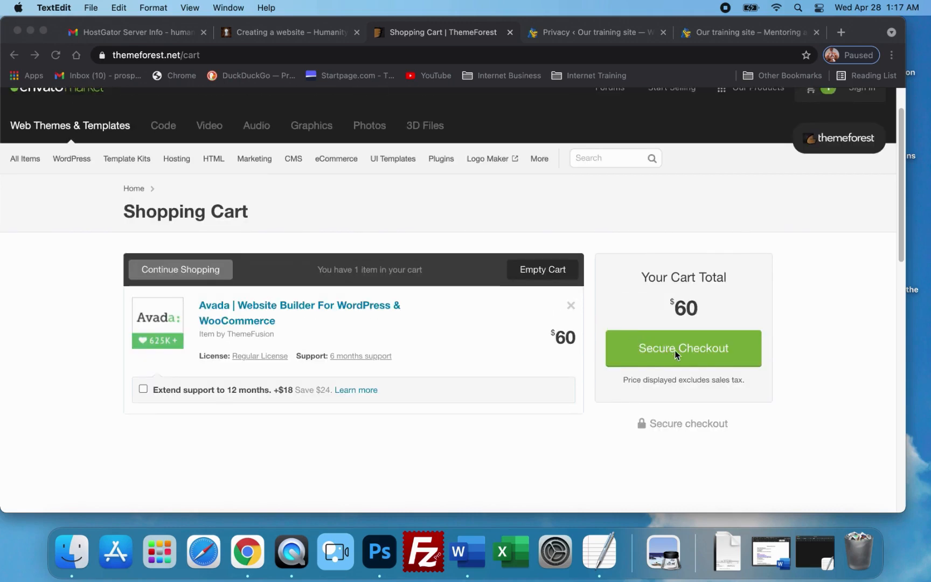
left_click(798, 293)
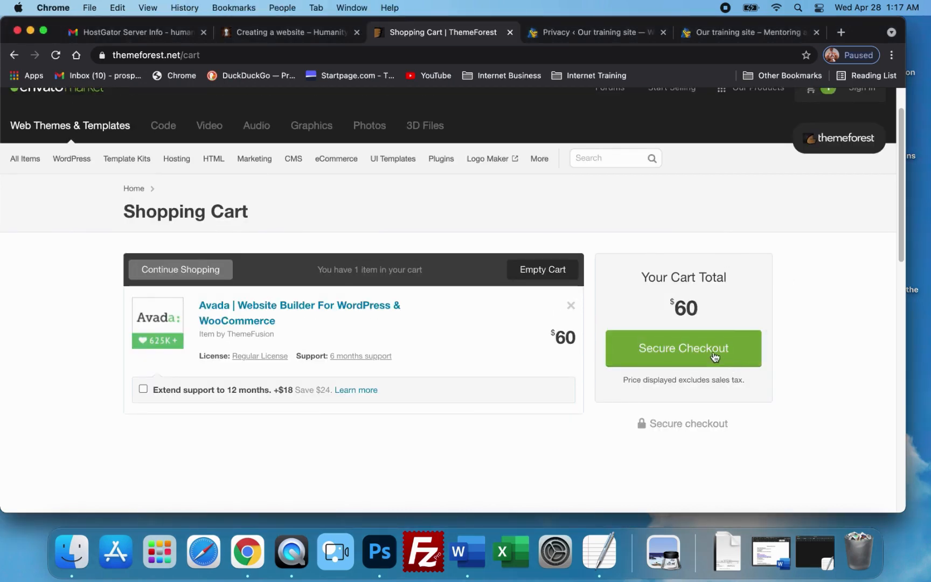
scroll(718, 301, "up", 2)
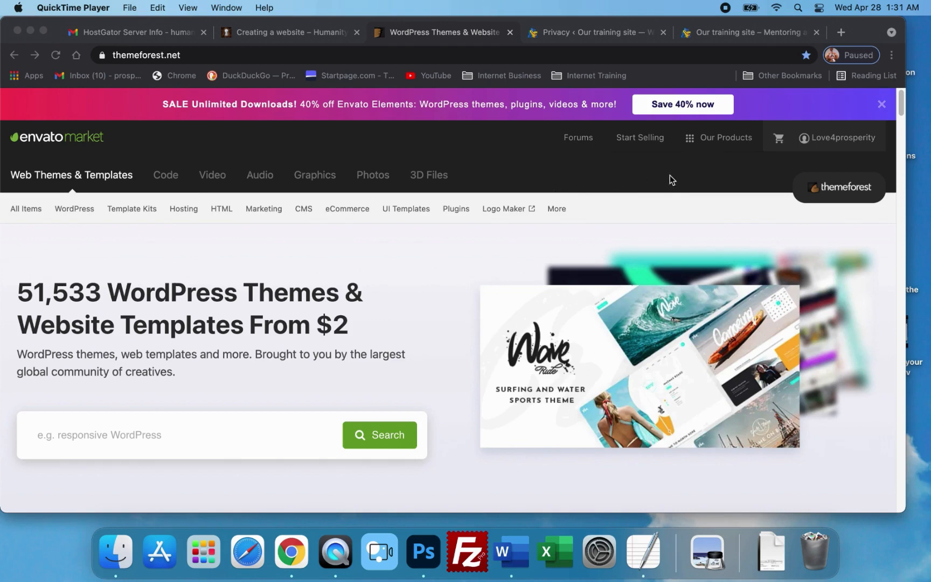
Go to the account's purchased downloads and download all files and documentation for the Avada theme.
left_click(823, 145)
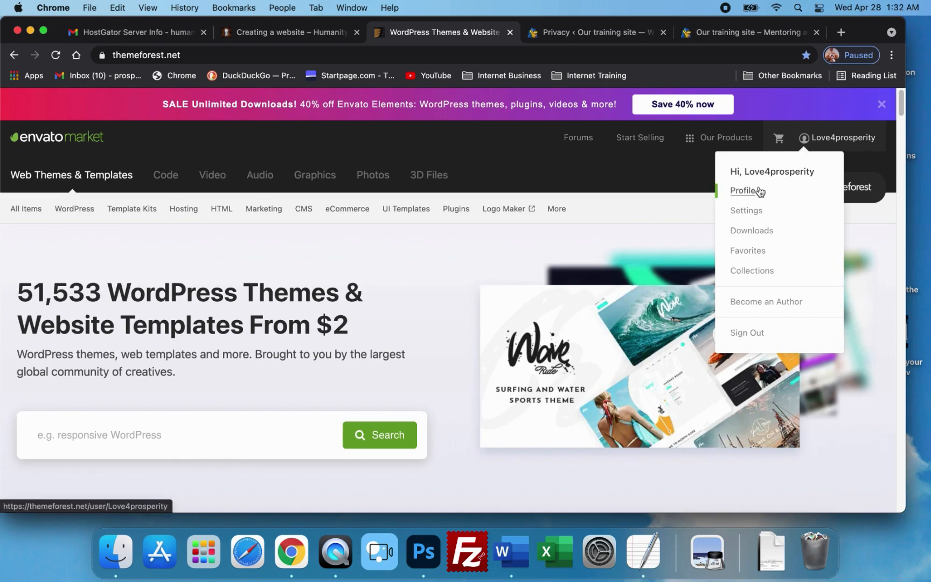
left_click(753, 234)
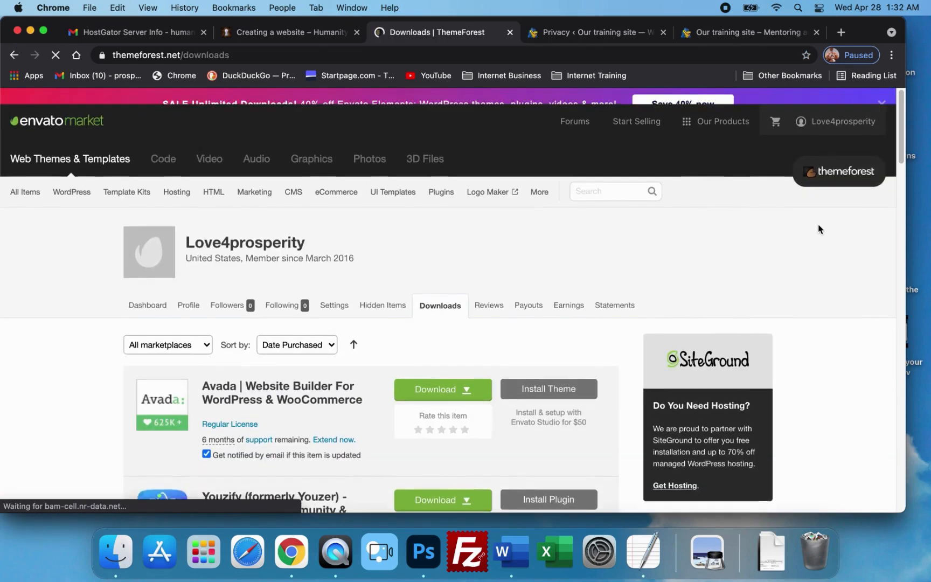
scroll(184, 302, "down", 5)
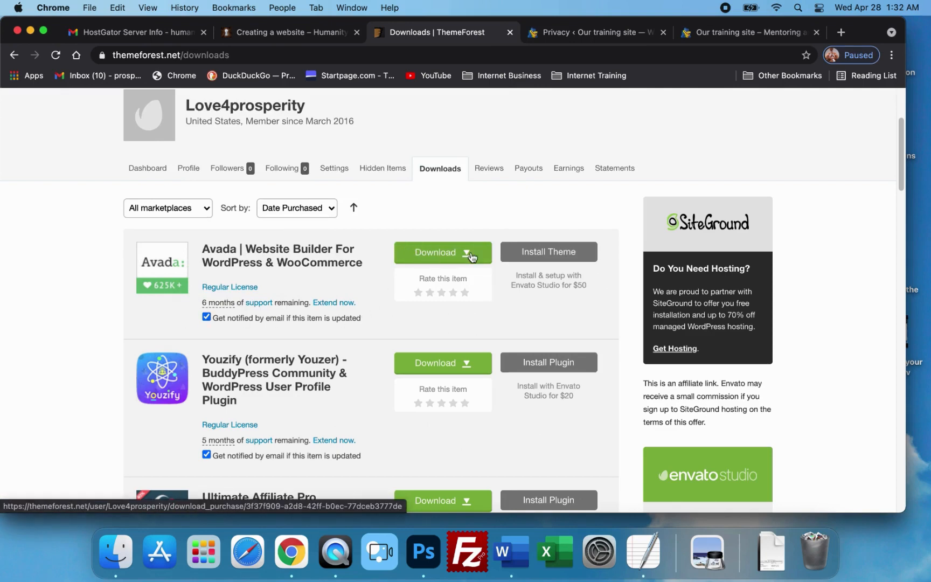
left_click(471, 256)
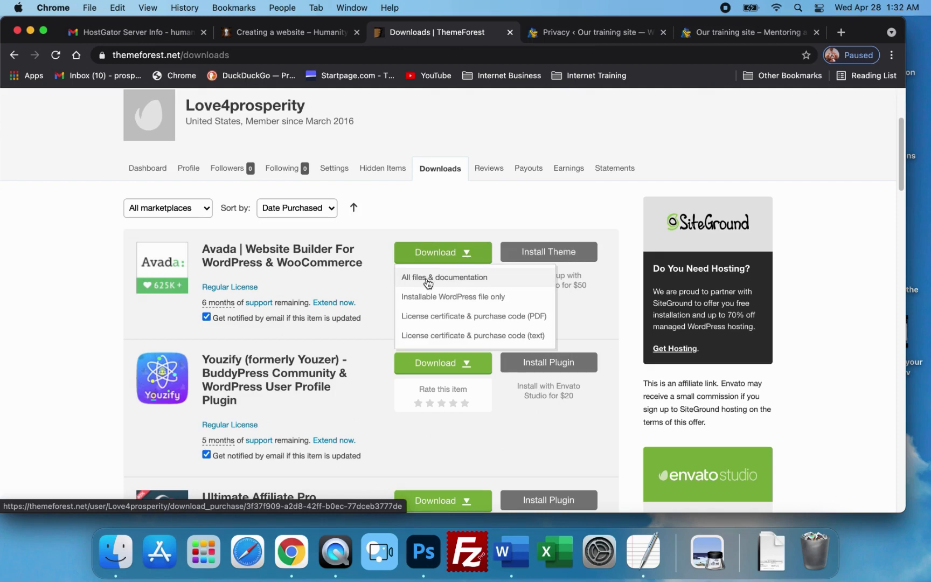
mouse_move(428, 284)
left_mouse_down()
mouse_move(525, 288)
mouse_move(426, 283)
left_mouse_up()
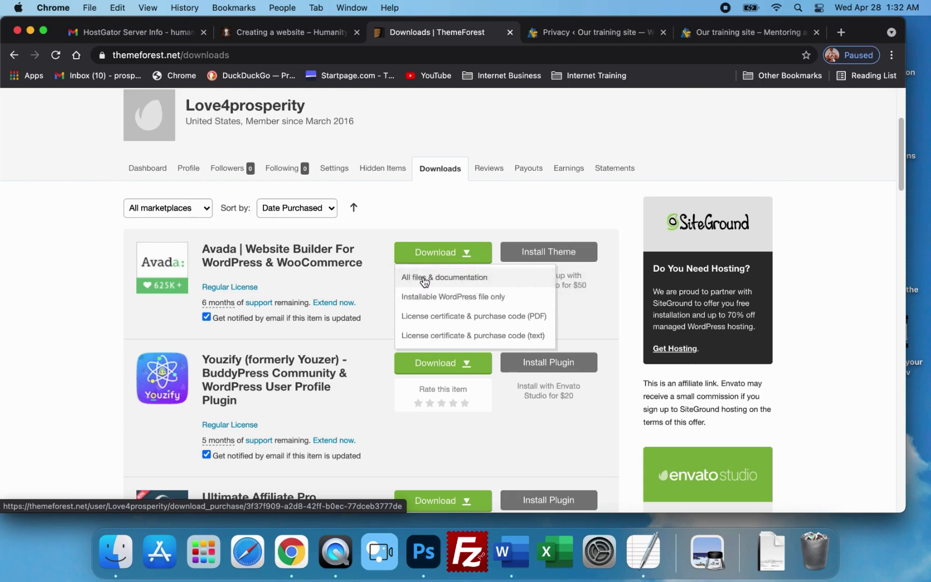
left_click(425, 281)
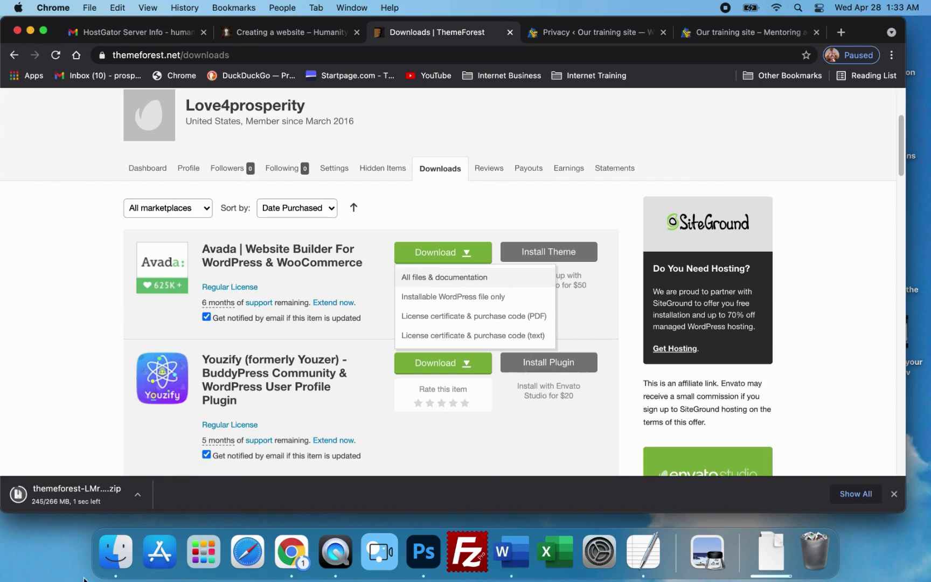
Switch to Finder and extract the Avada multipurpose theme ZIP in the Downloads folder with Archive Utility.
left_click(109, 557)
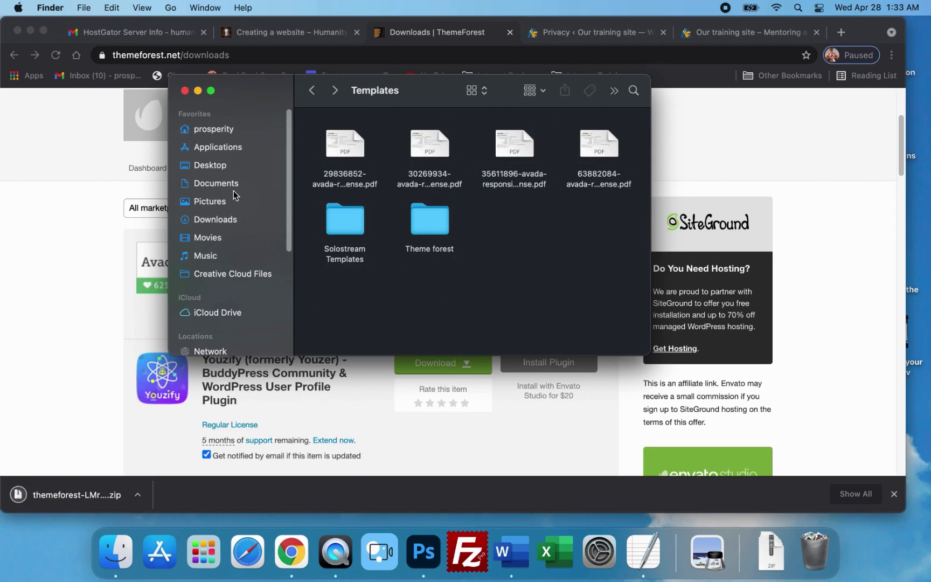
left_click(221, 221)
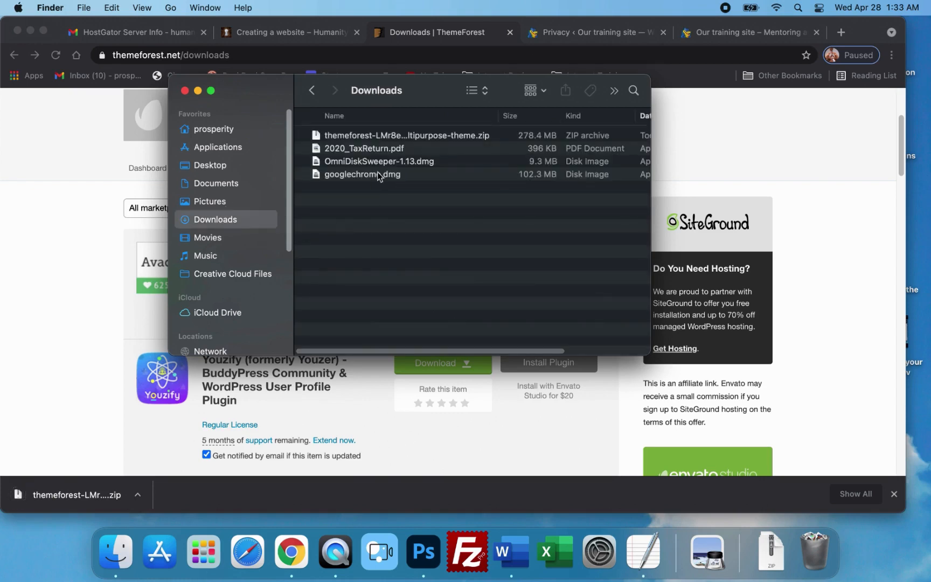
left_click(331, 137)
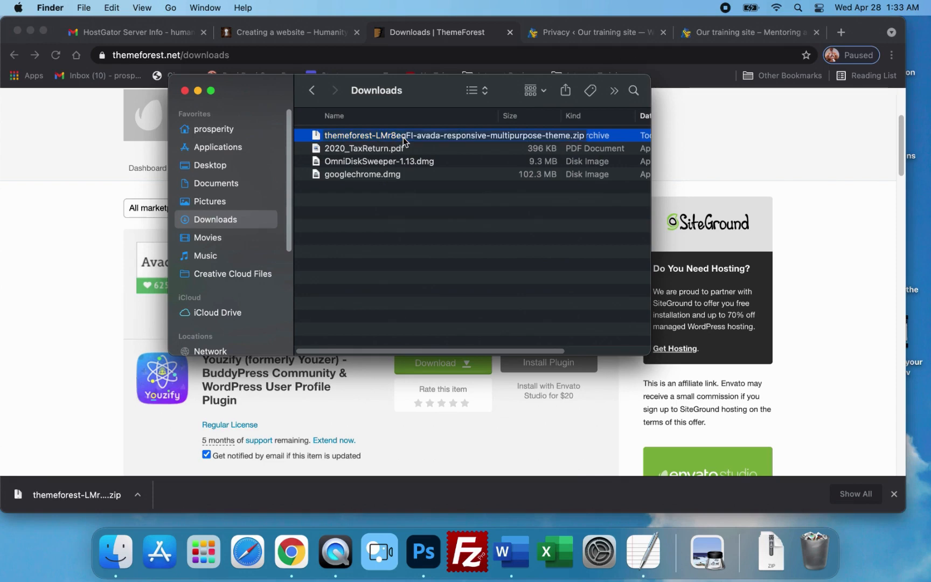
right_click(318, 140)
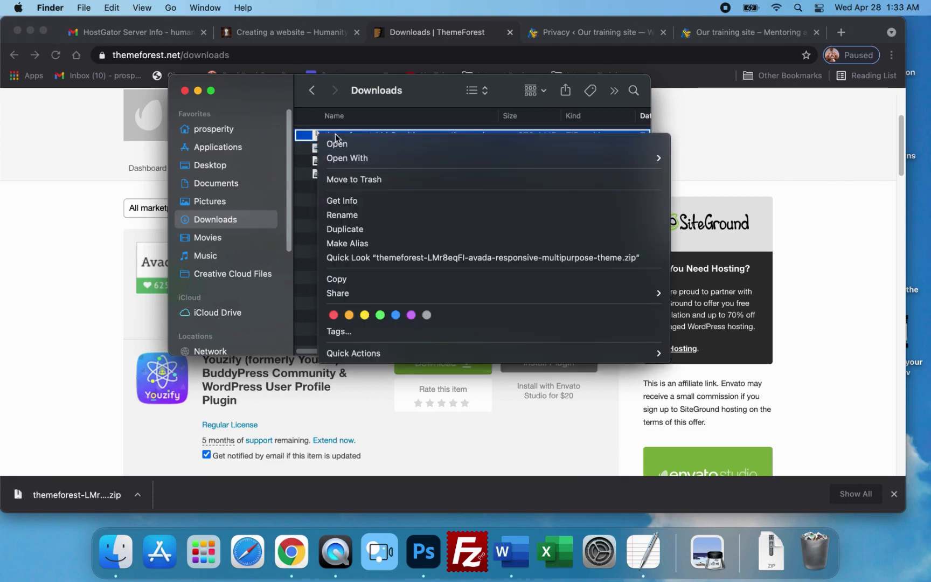
mouse_move(330, 157)
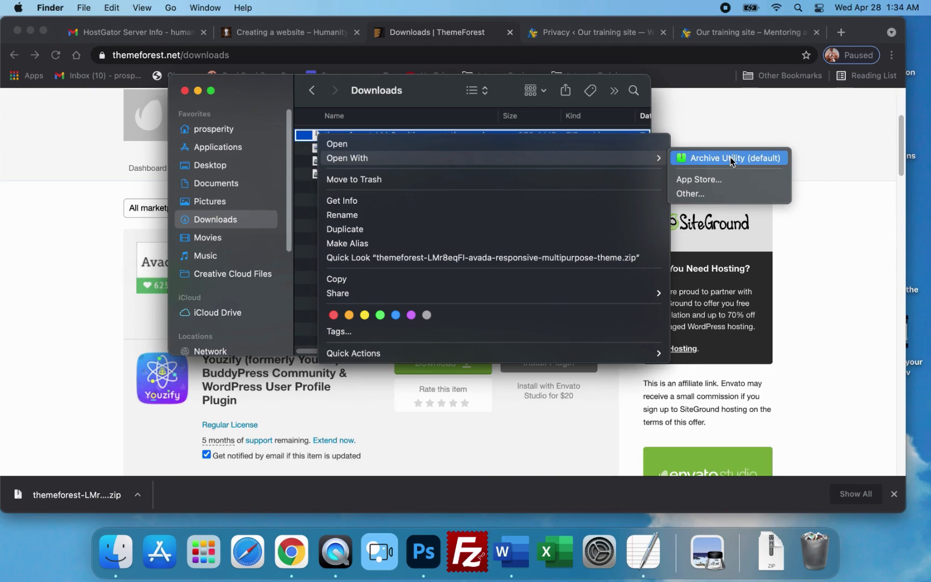
left_click(701, 160)
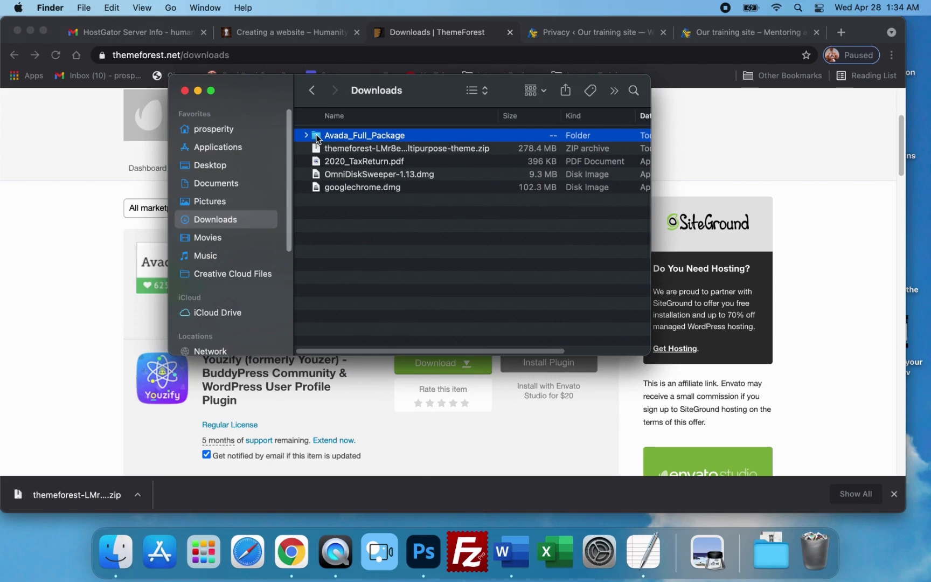
Look through the Avada_Full_Package folder and its Avada Theme subfolder, then return to the package folder.
double_click(317, 139)
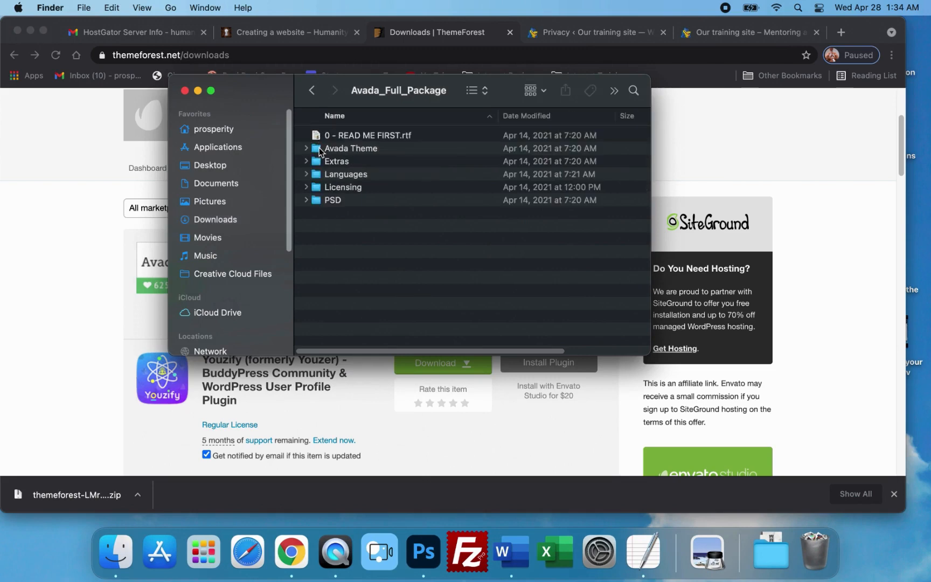
left_click(320, 148)
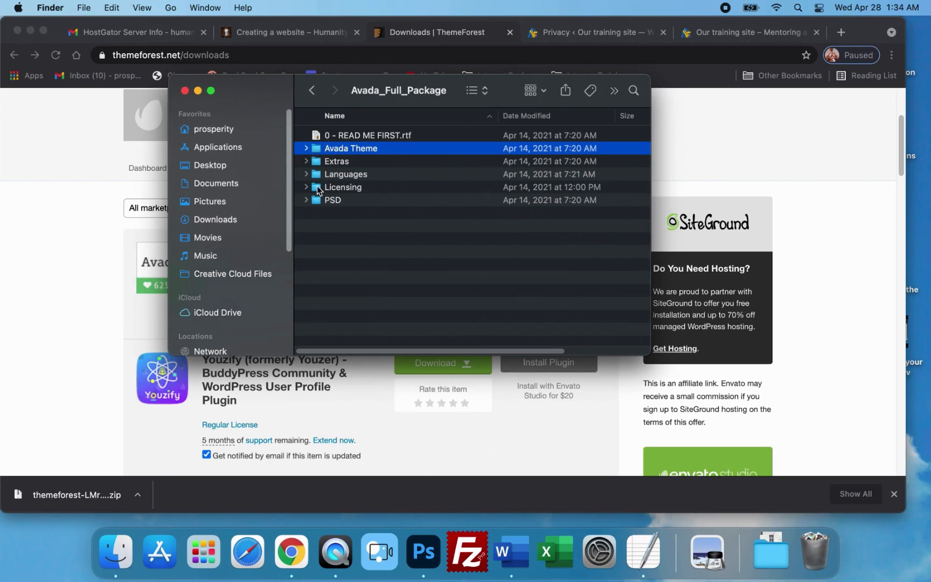
left_click(319, 189)
double_click(321, 149)
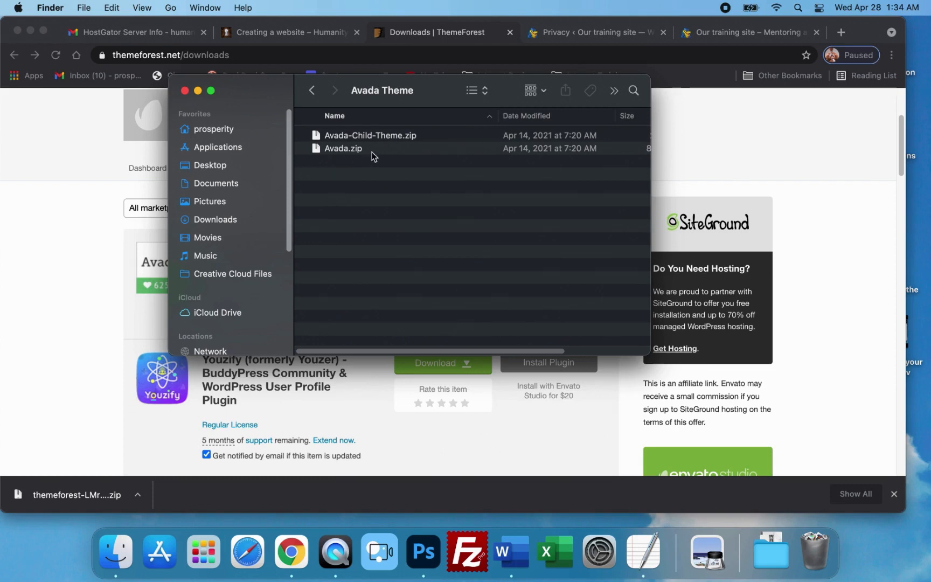
left_click(312, 91)
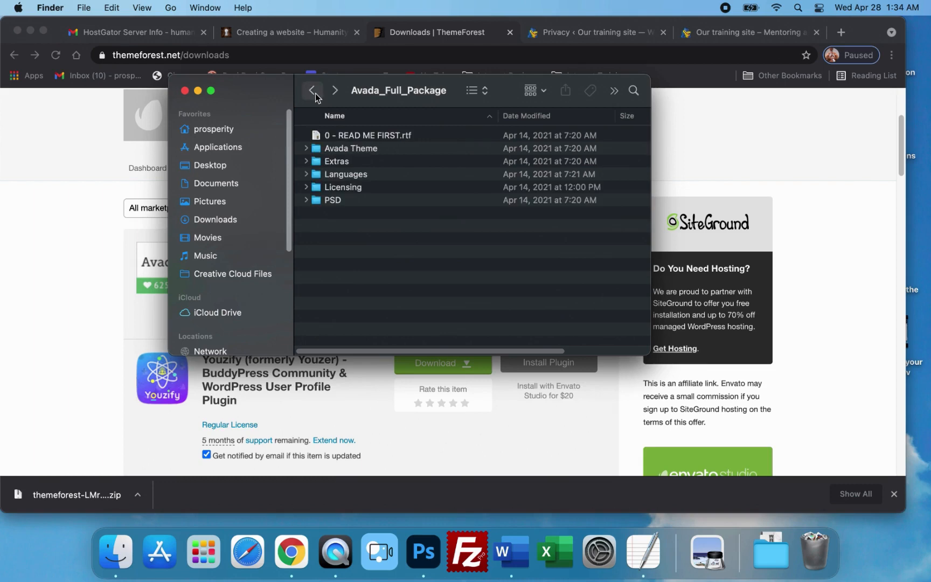
Open README_License.txt from the Licensing folder, put the untitled note out of the way, and close the readme after reading.
double_click(324, 187)
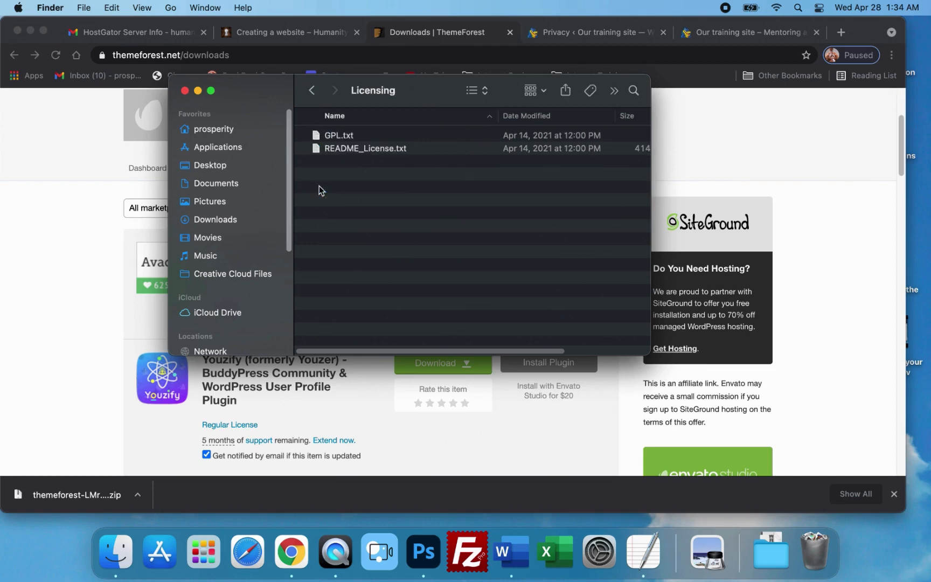
double_click(325, 149)
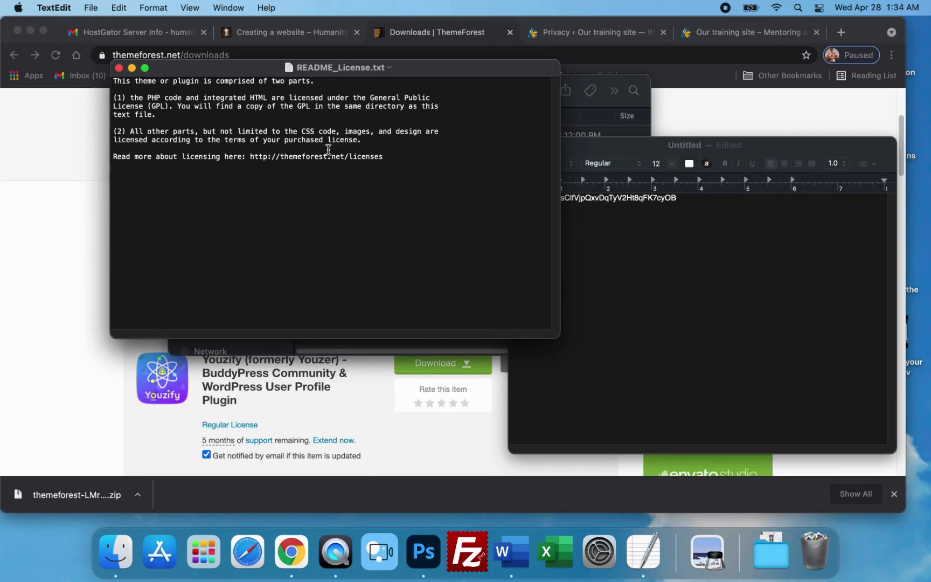
left_click(642, 341)
left_click(534, 146)
left_click(236, 165)
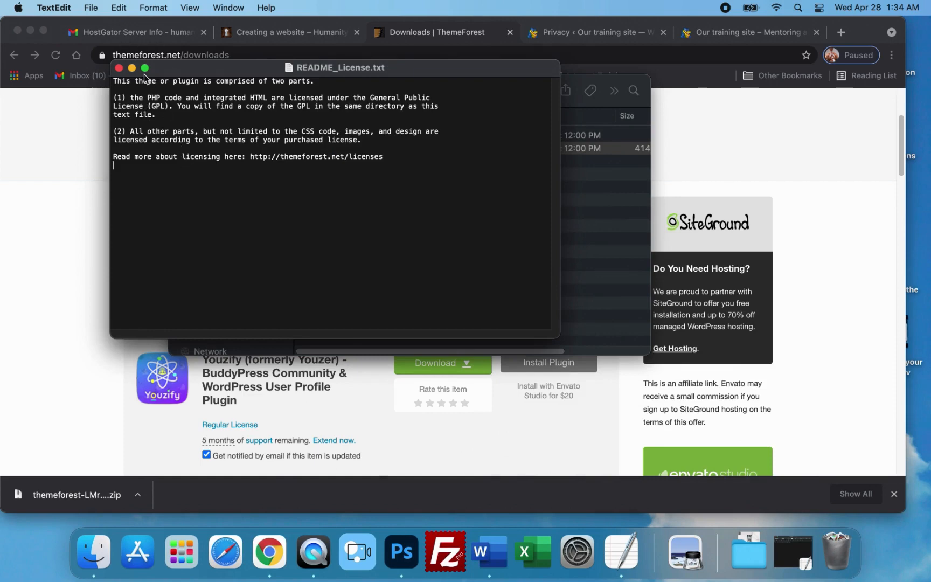
left_click(119, 68)
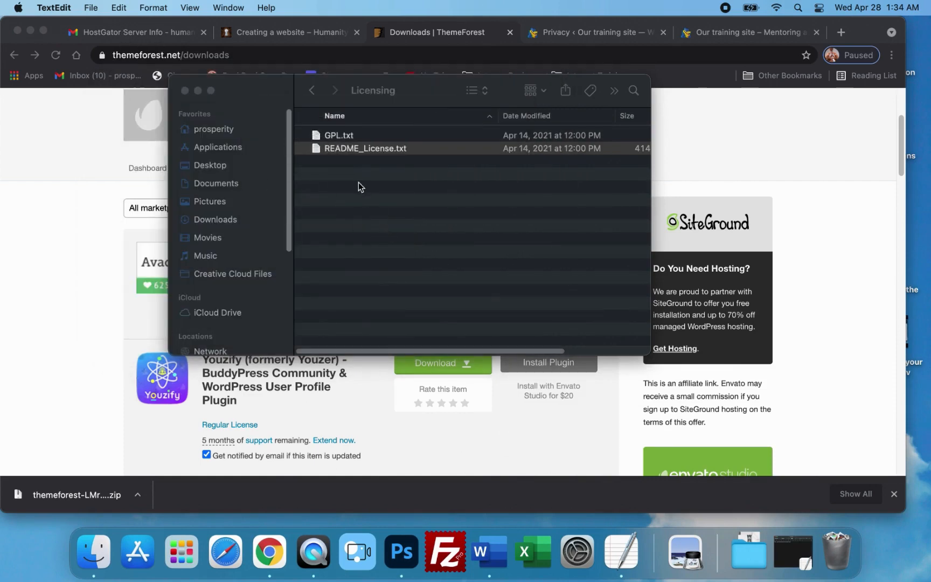
Read through GPL.txt in the Licensing folder, close it and return to the Avada_Full_Package folder.
double_click(340, 136)
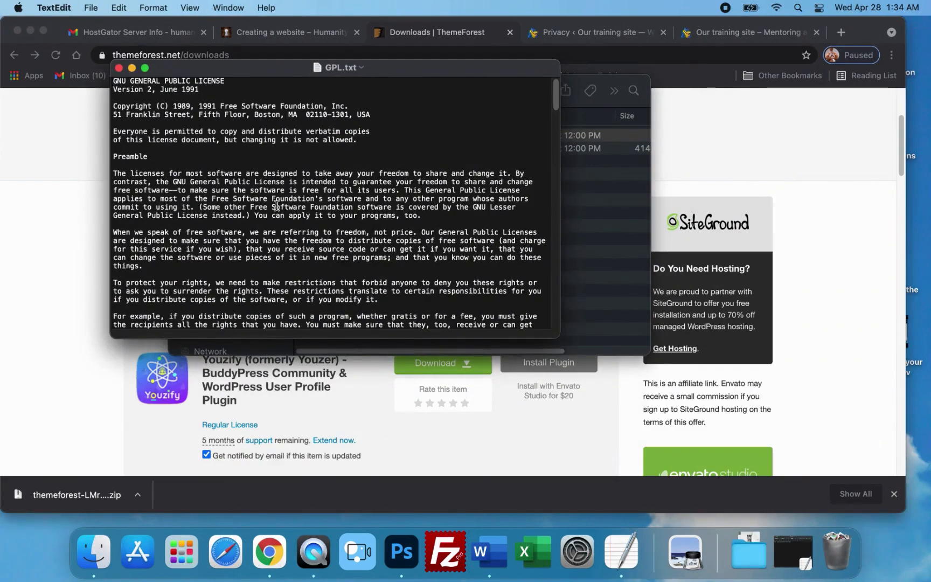
scroll(277, 205, "down", 10)
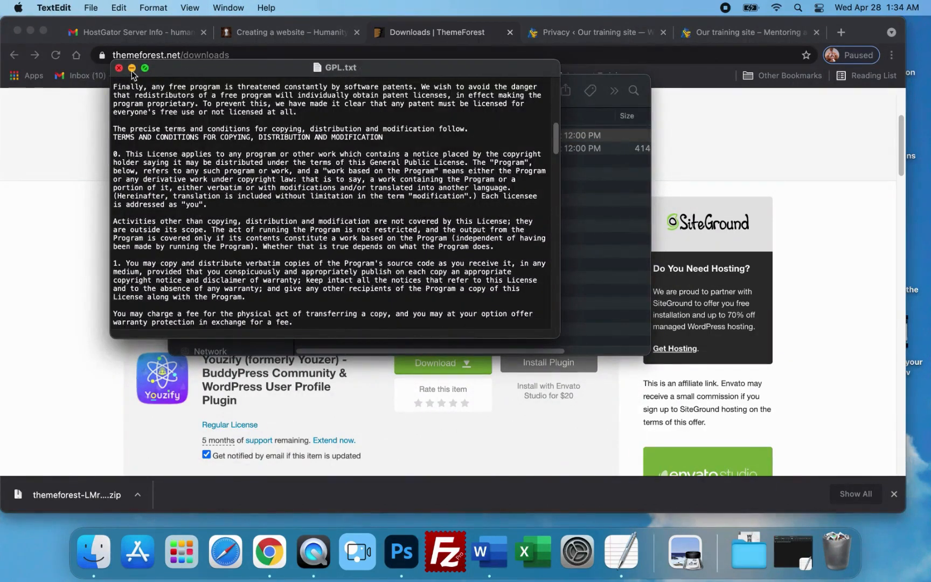
left_click(119, 68)
left_click(311, 90)
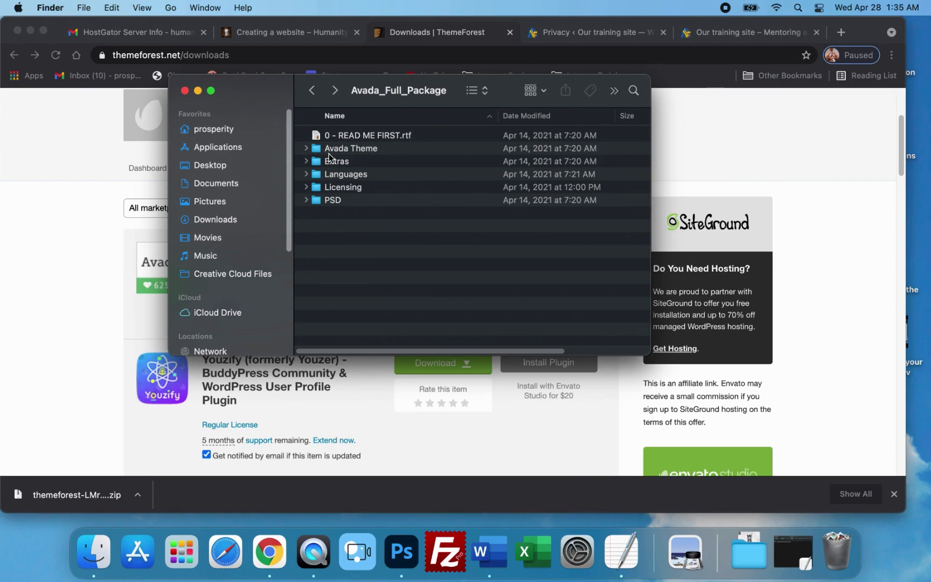
Move Avada_Full_Package, the ThemeForest multipurpose-theme ZIP, OmniDiskSweeper-1.13.dmg and googlechrome.dmg from the Downloads folder to the Trash.
left_click(317, 98)
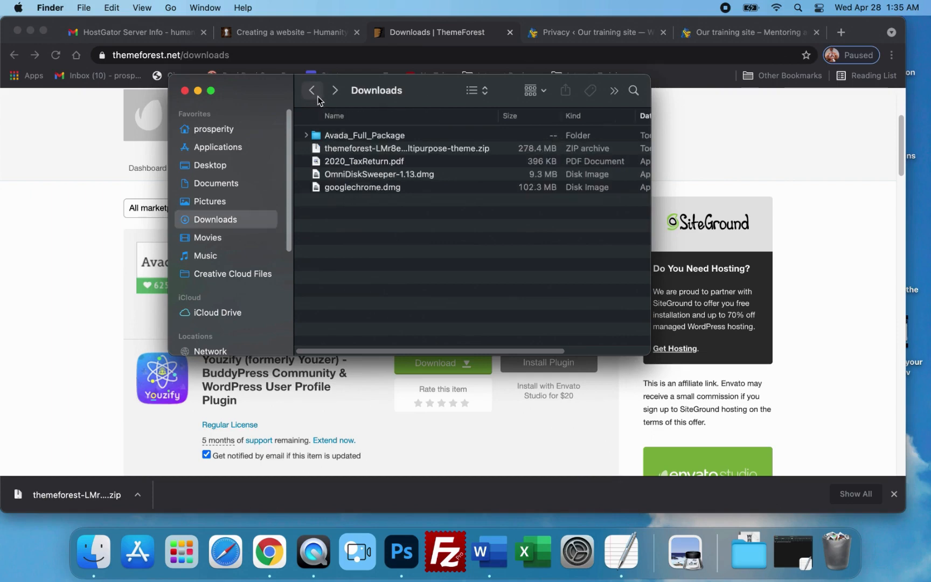
left_click(323, 178)
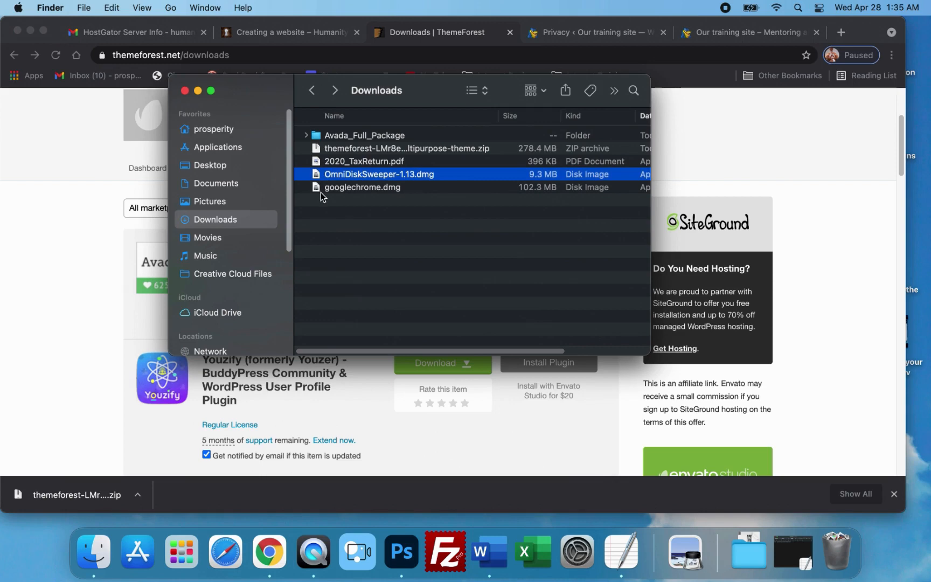
left_click(318, 192, "shift")
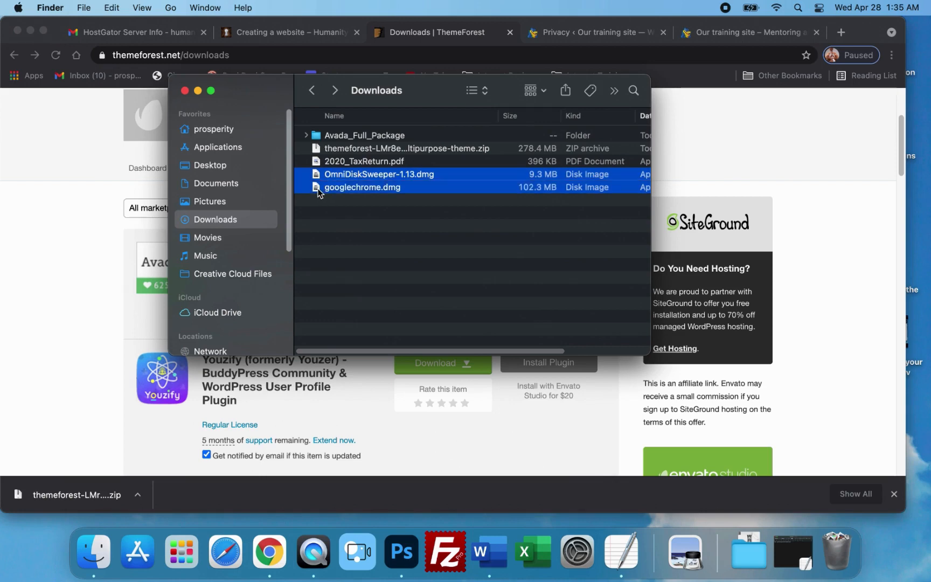
left_click(320, 150, "super")
left_click(320, 139, "super")
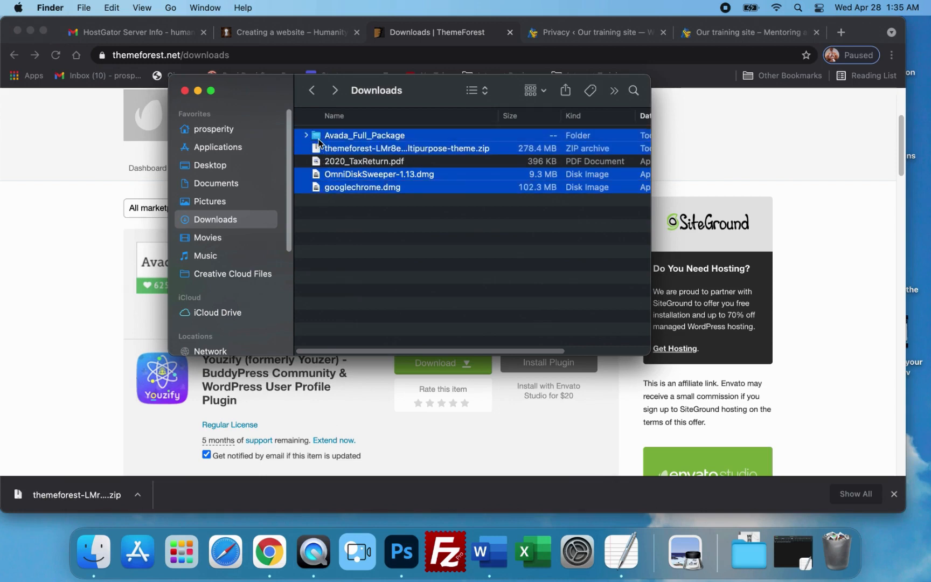
right_click(347, 185)
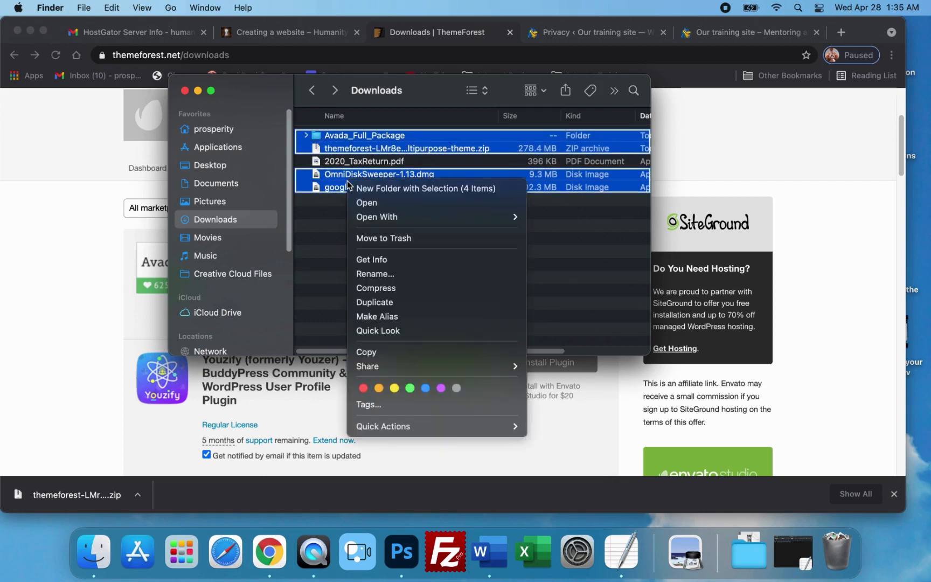
left_click(381, 238)
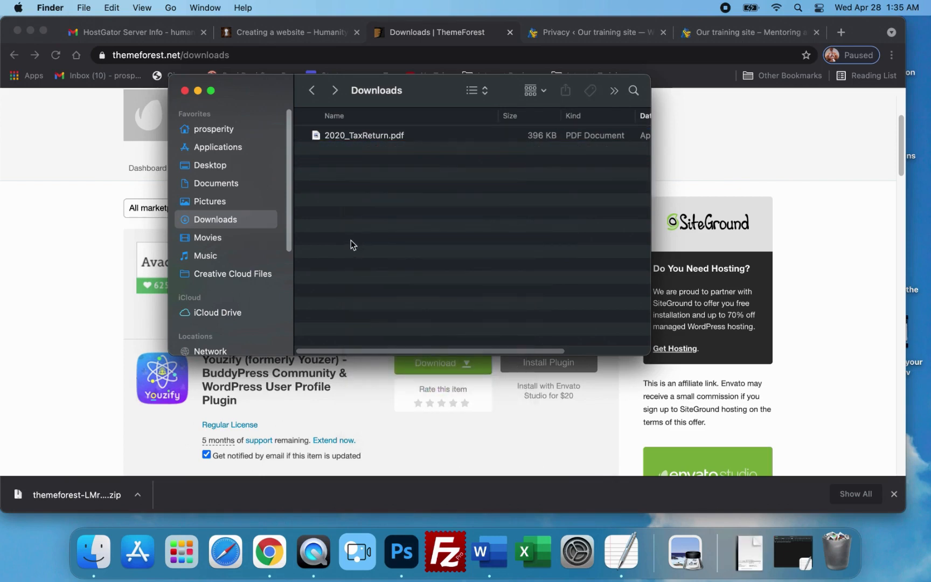
Switch to Chrome and download Avada's license certificate and purchase code as PDF, plus the installable WordPress file only.
left_click(64, 359)
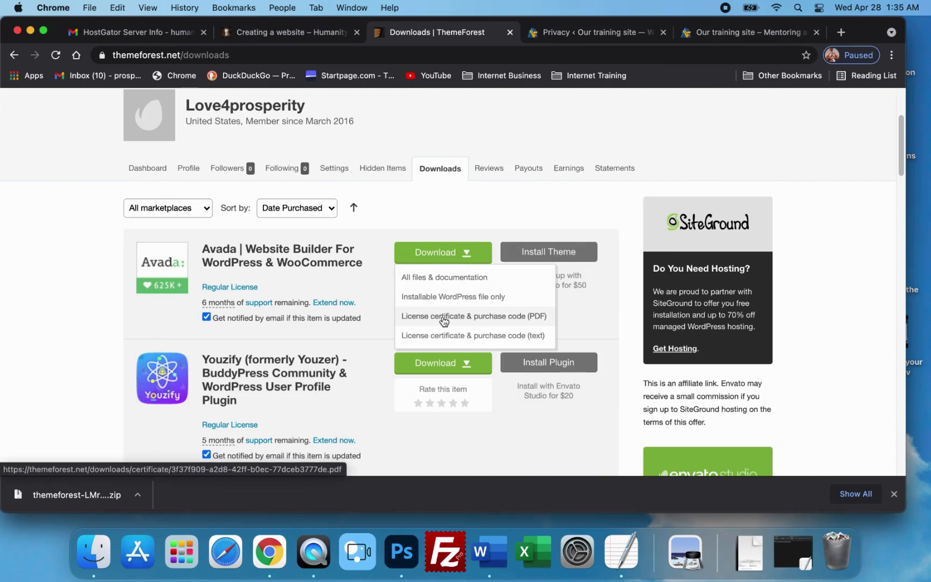
left_click(444, 321)
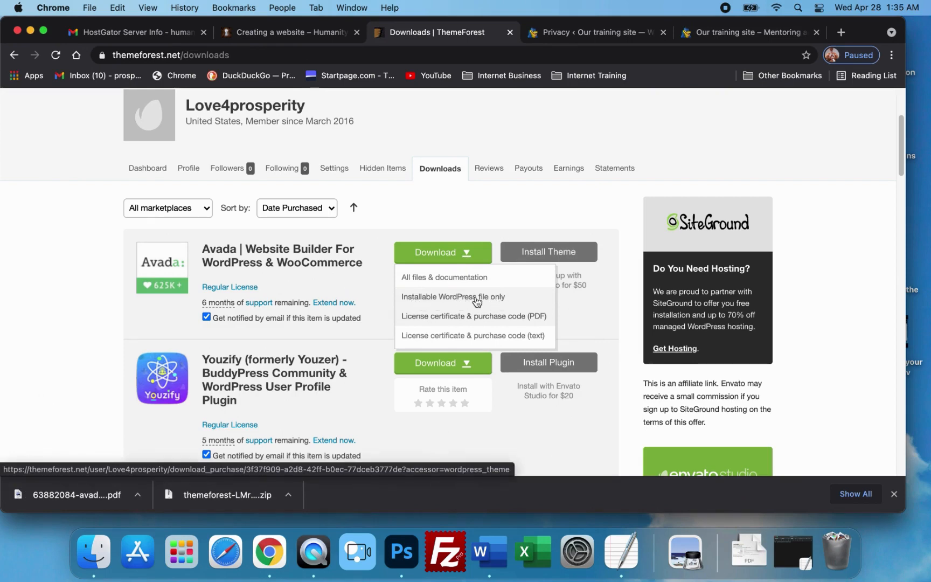
left_click(462, 303)
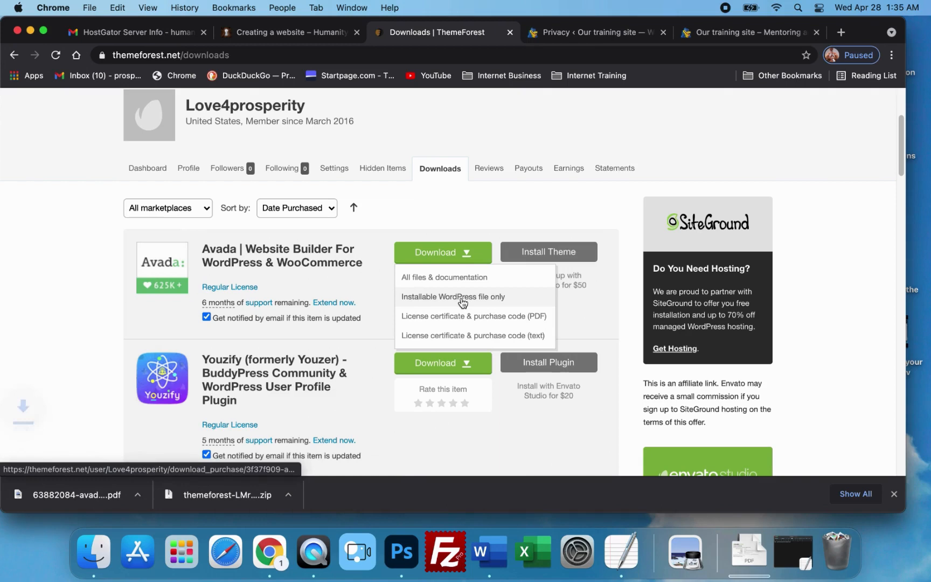
Switch to Finder and open the downloaded Avada theme license PDF from the Downloads folder in Preview.
left_click(94, 551)
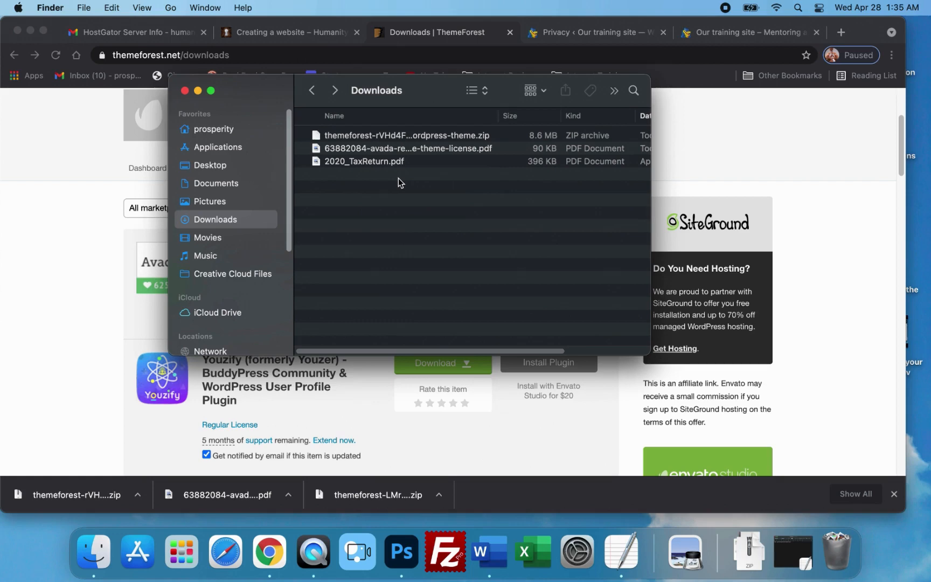
left_click(323, 136)
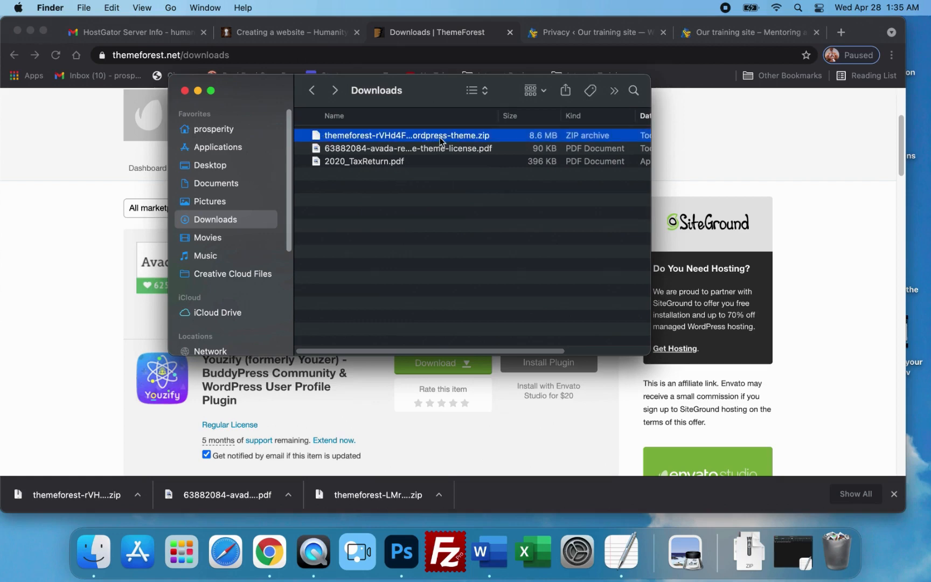
left_click(317, 150)
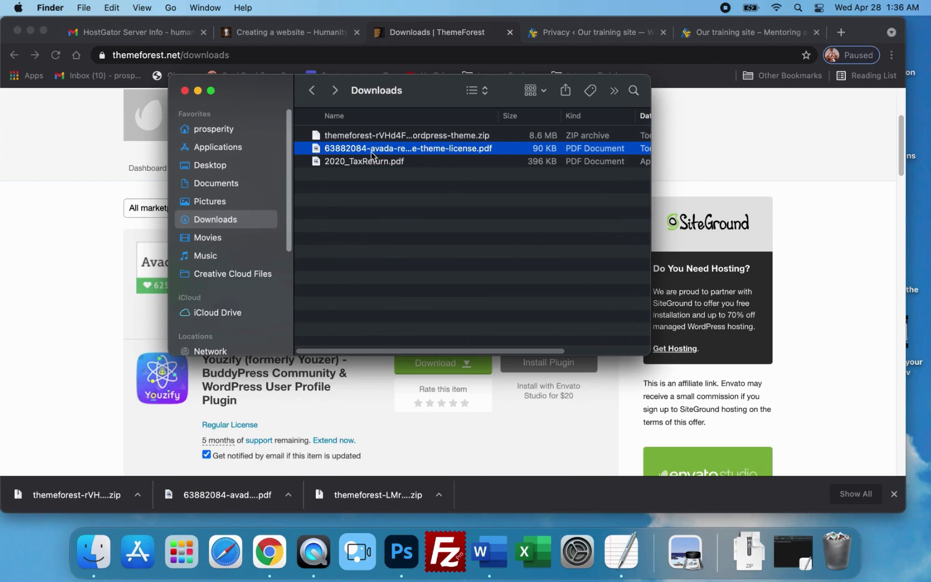
double_click(331, 149)
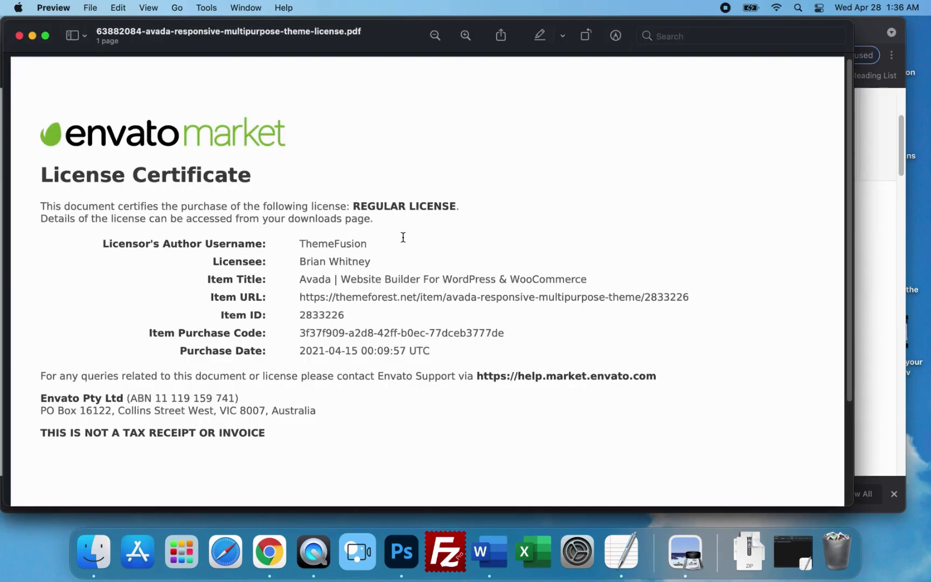
scroll(404, 237, "down", 2)
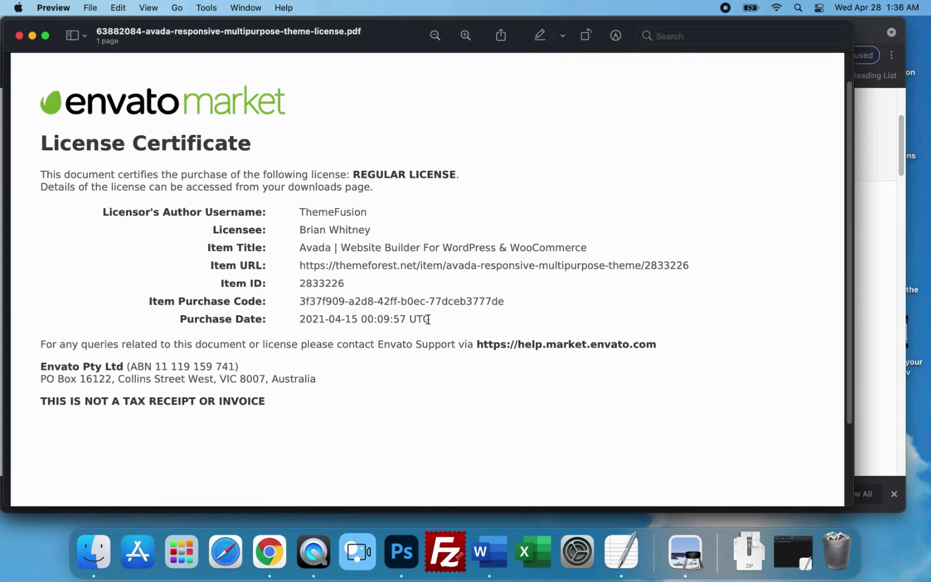
Copy the item purchase code from the license certificate and close the PDF.
left_click_drag(508, 302, 298, 303)
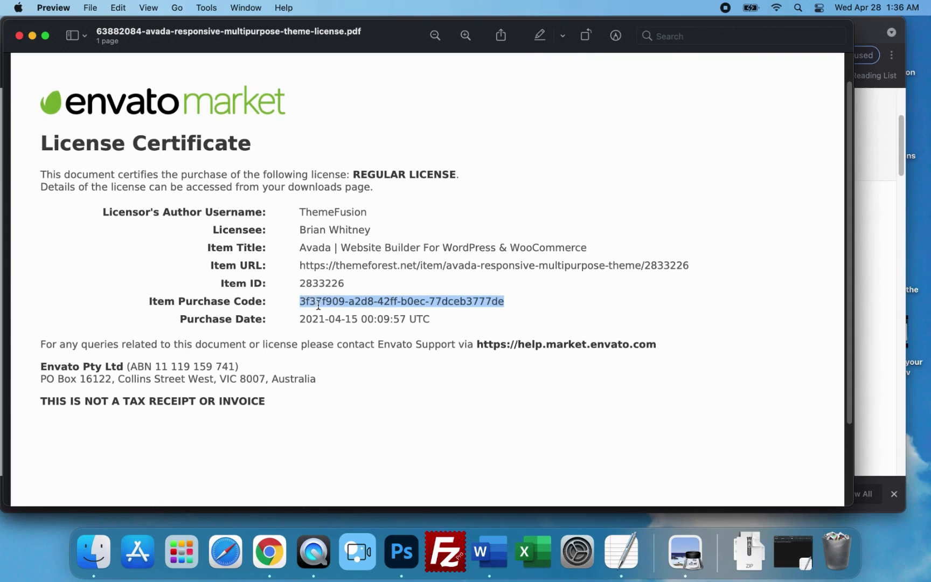
right_click(367, 302)
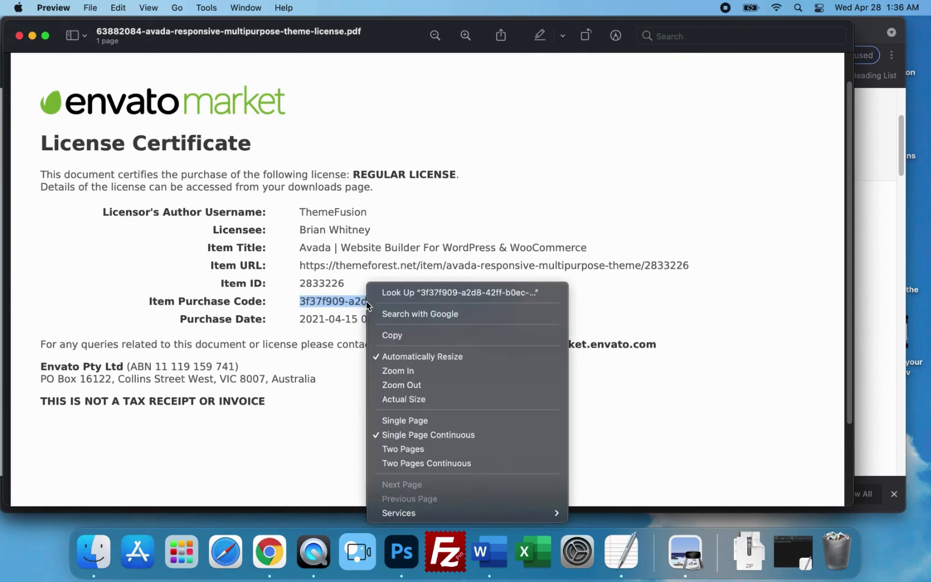
left_click(388, 335)
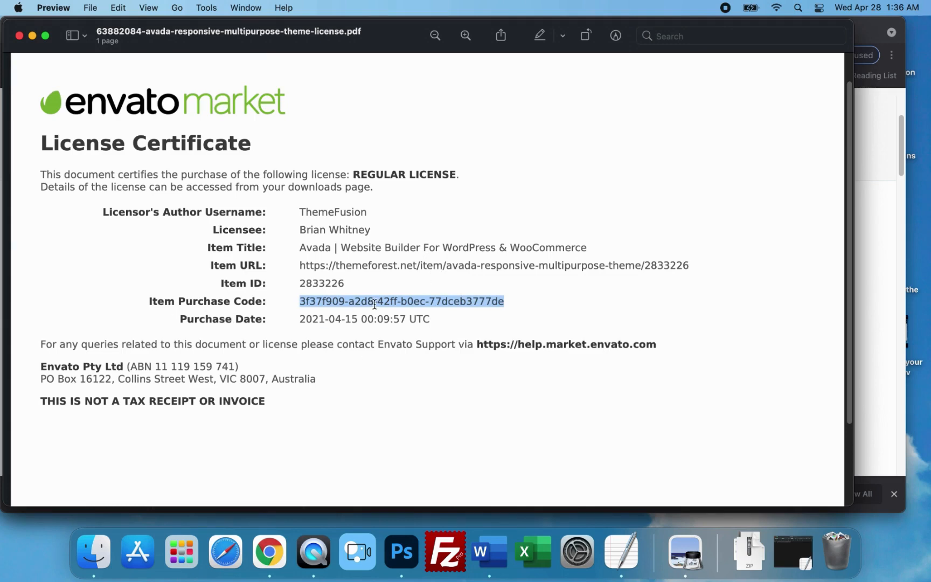
left_click(20, 36)
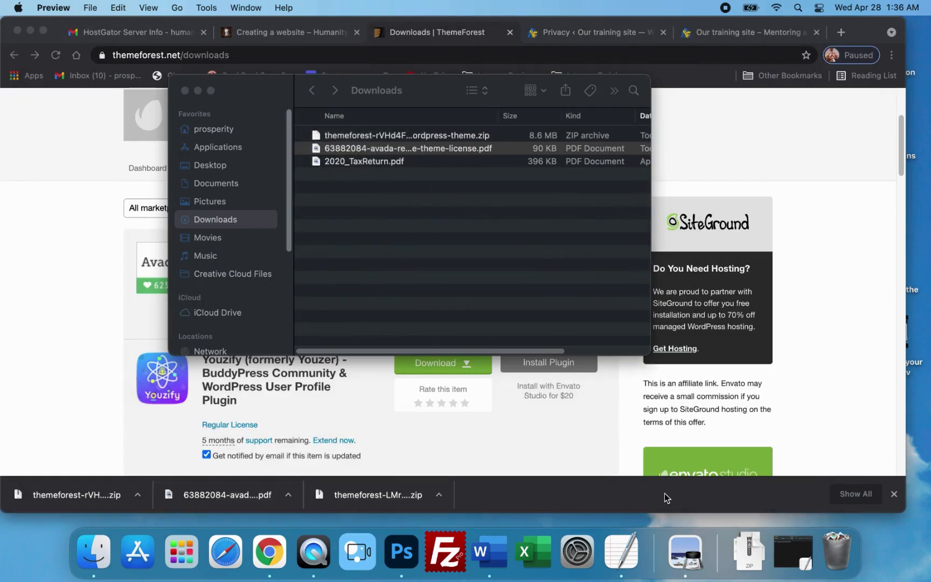
Switch to TextEdit and add a "Purchase code:" line below the token in the untitled note, pasting the copied purchase code.
left_click(621, 550)
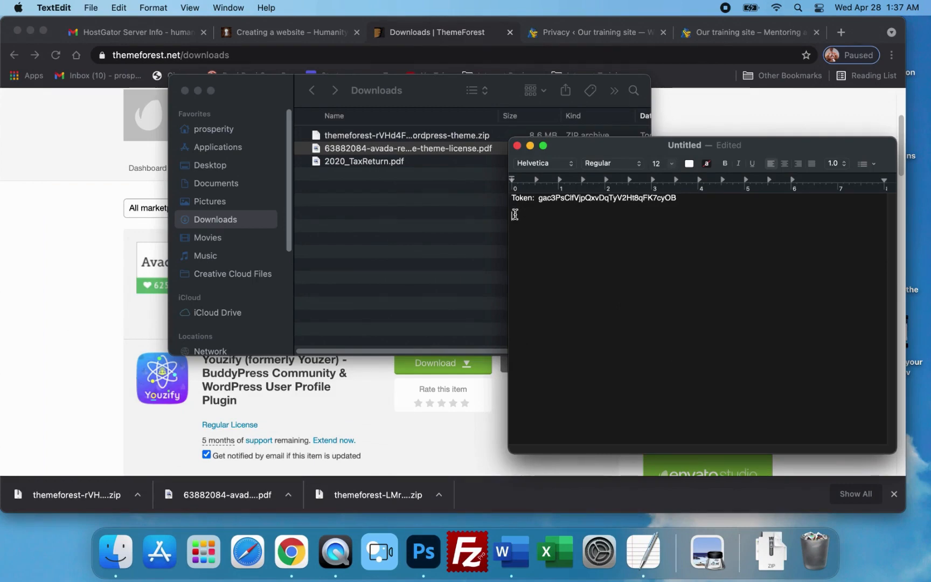
left_click(512, 223)
type("=")
key("BackSpace")
type("Purchase code:")
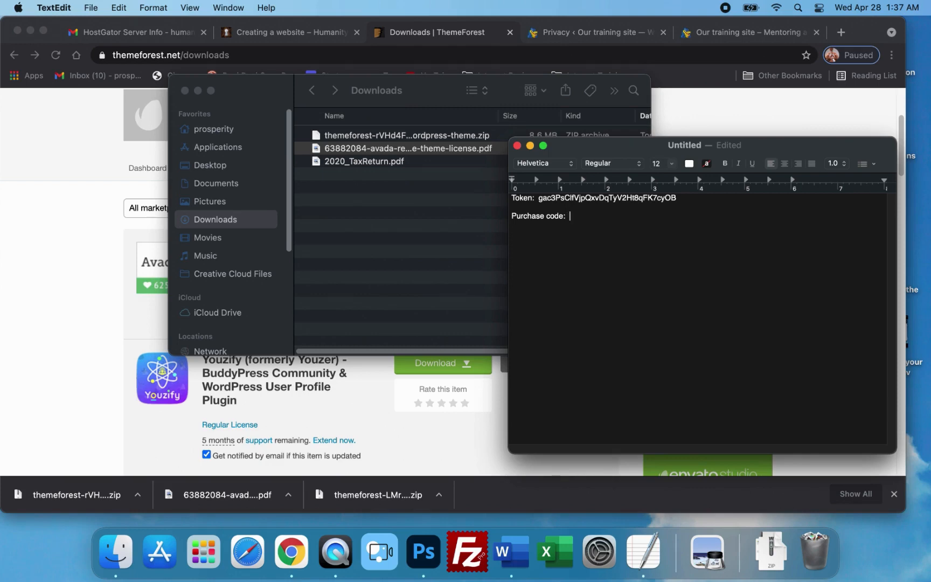
key("super+v")
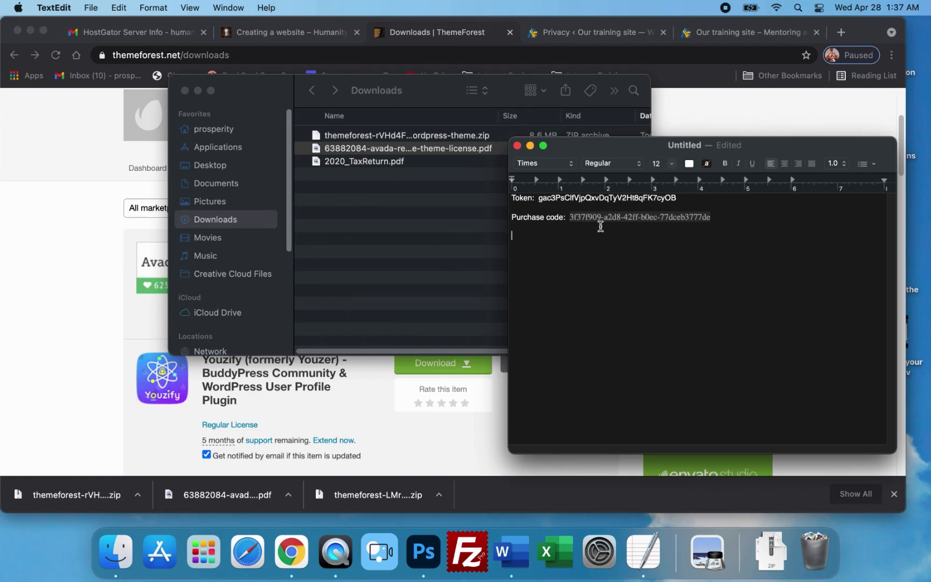
Close the Finder window and move the token line below the purchase code line in the untitled TextEdit note.
left_click(185, 91)
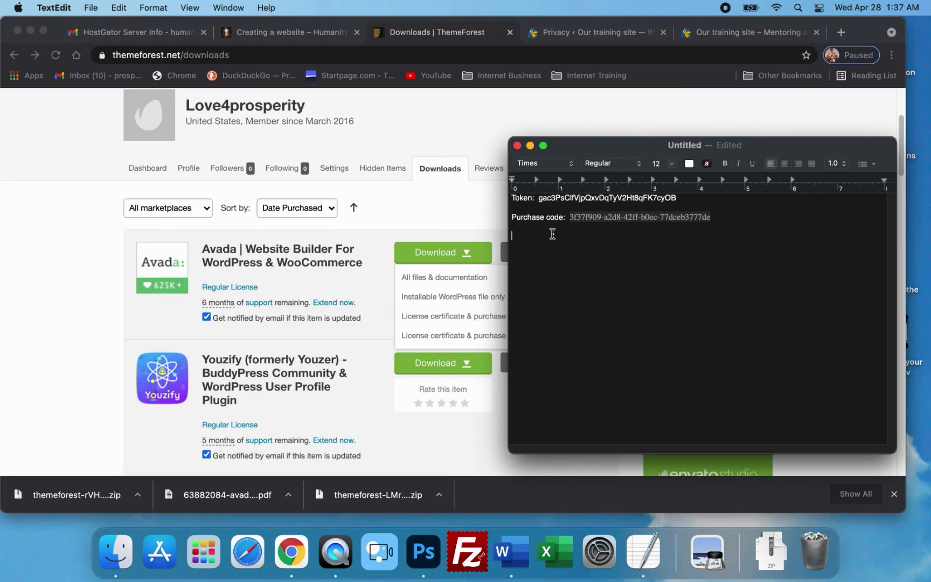
left_click_drag(693, 196, 515, 199)
right_click(549, 204)
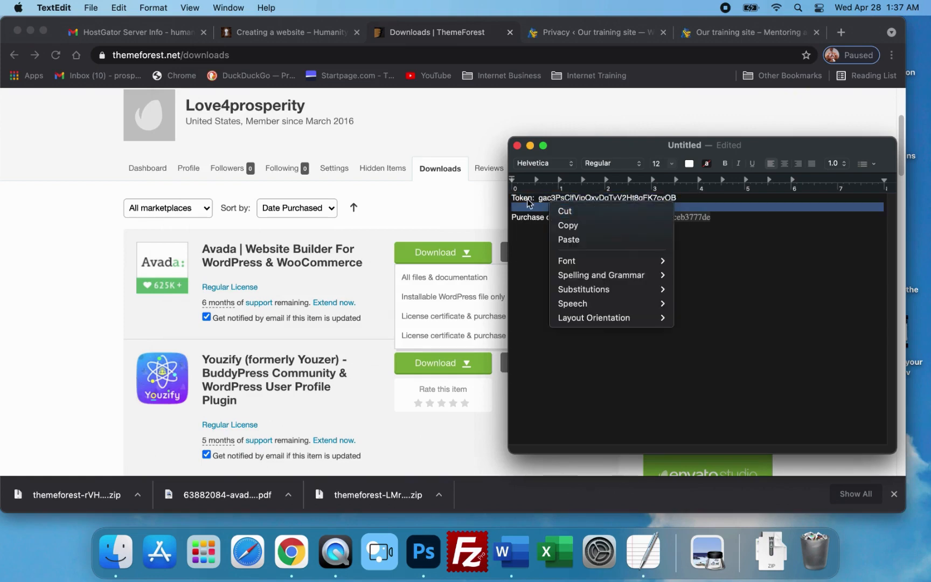
left_click(526, 198)
triple_click(525, 196)
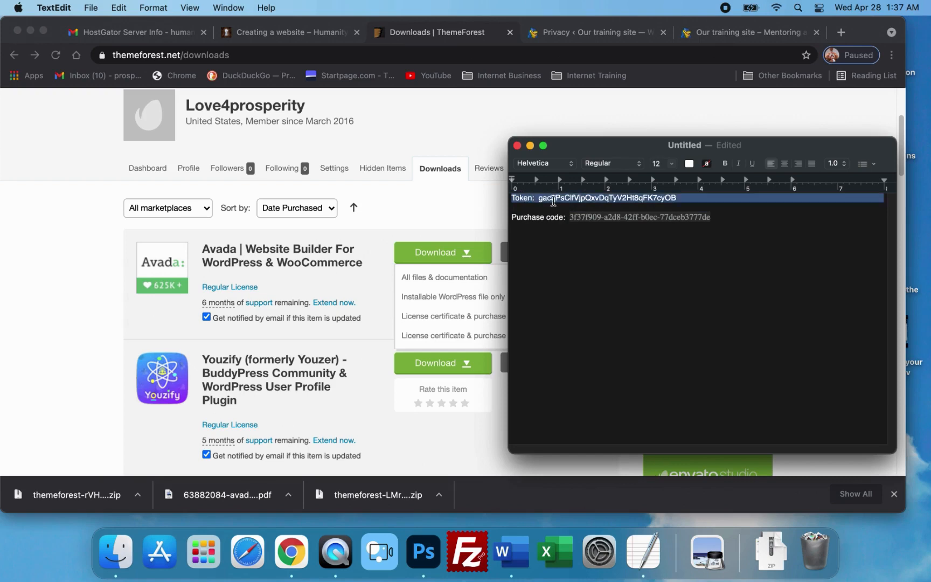
right_click(553, 198)
left_click(571, 247)
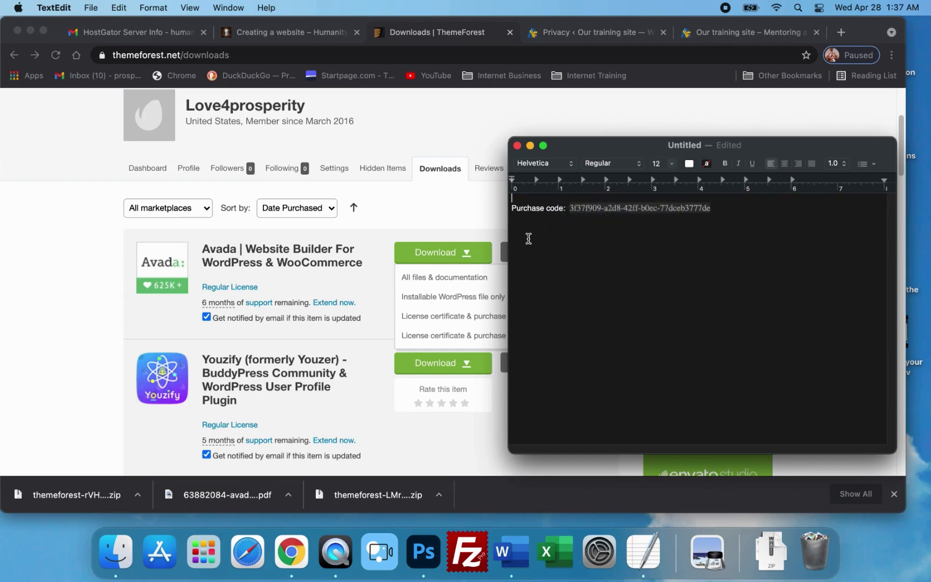
key("Down")
key("BackSpace")
key("Down")
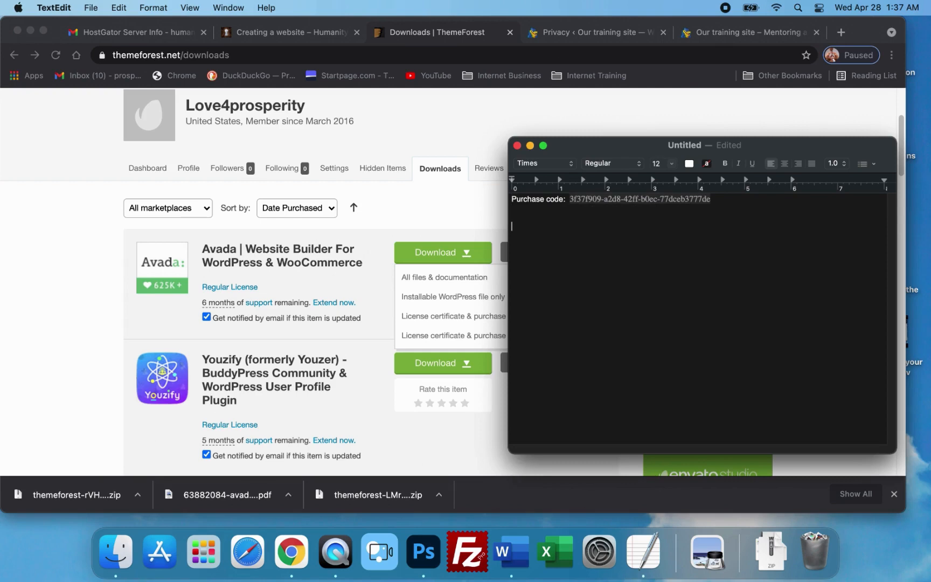
key("super+v")
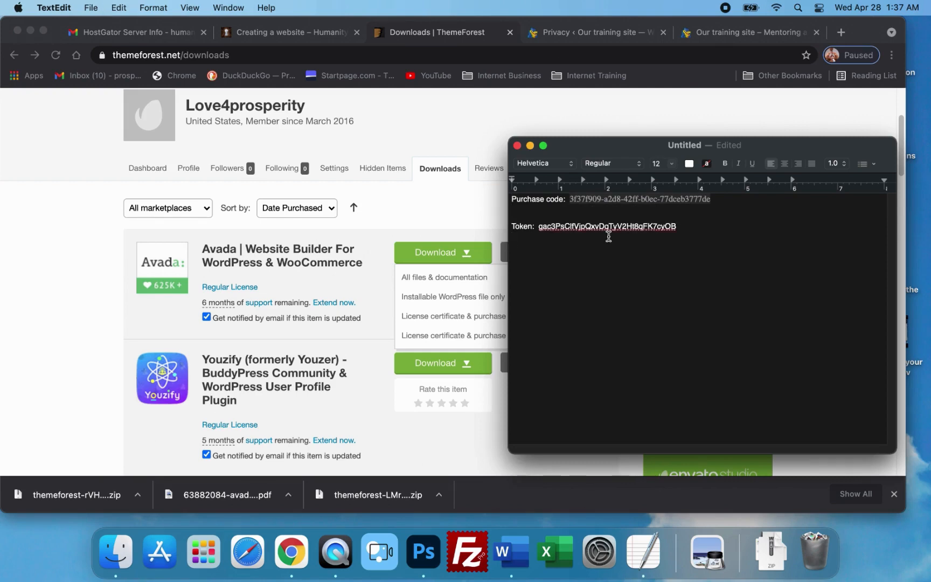
Select the purchase code value in the note.
left_click(726, 206)
left_click(721, 199)
left_click_drag(716, 199, 573, 199)
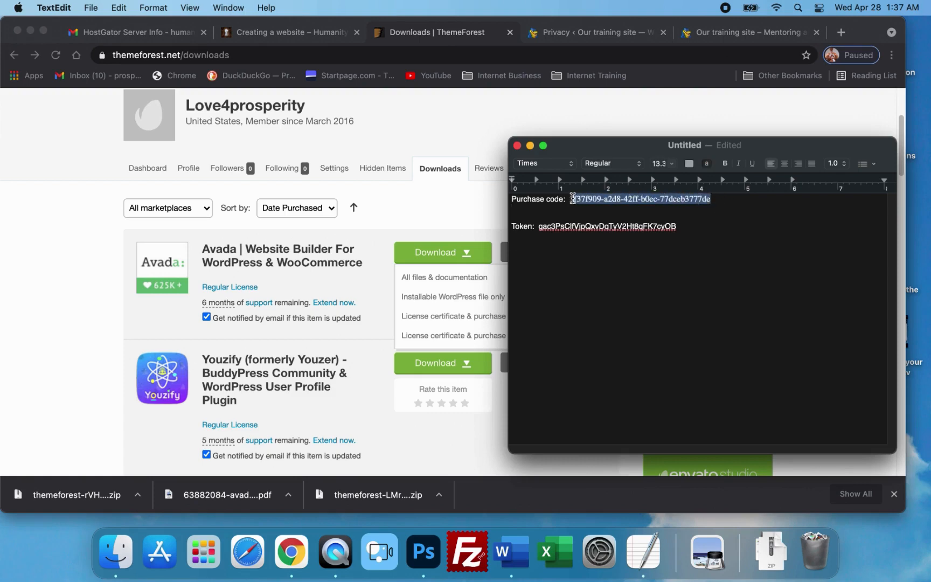
Switch to Chrome and open the Themes page in the training site's WordPress admin.
left_click(425, 156)
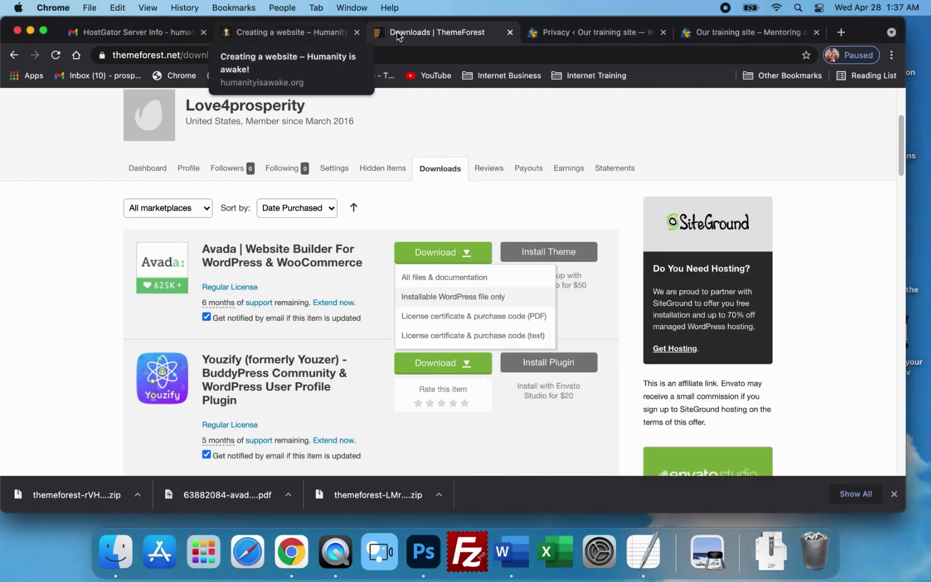
left_click(282, 37)
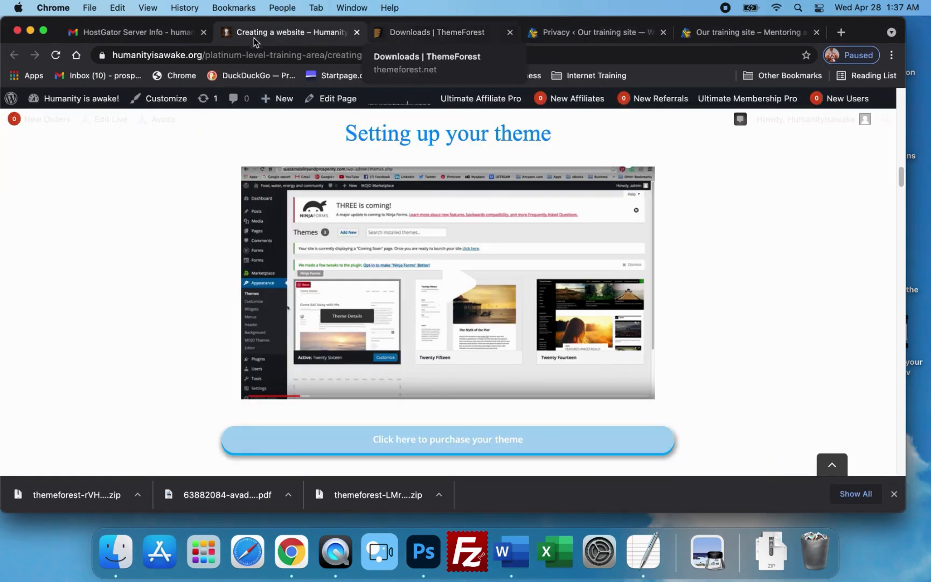
left_click(477, 33)
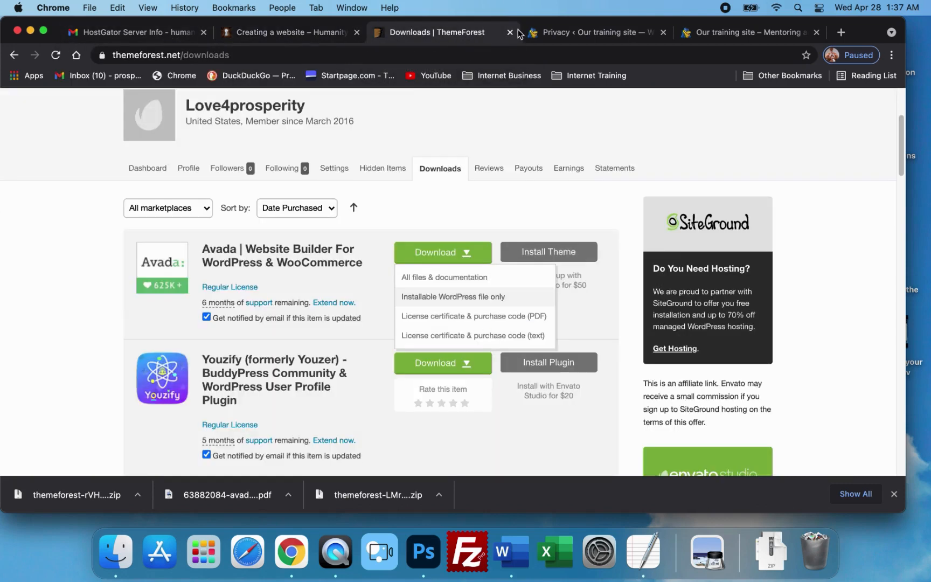
left_click(572, 37)
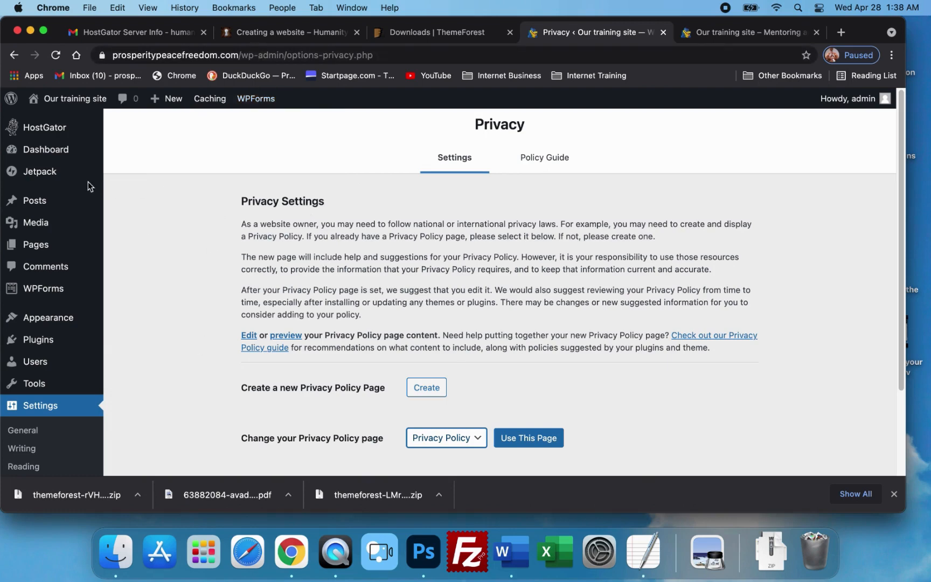
mouse_move(42, 211)
mouse_move(56, 157)
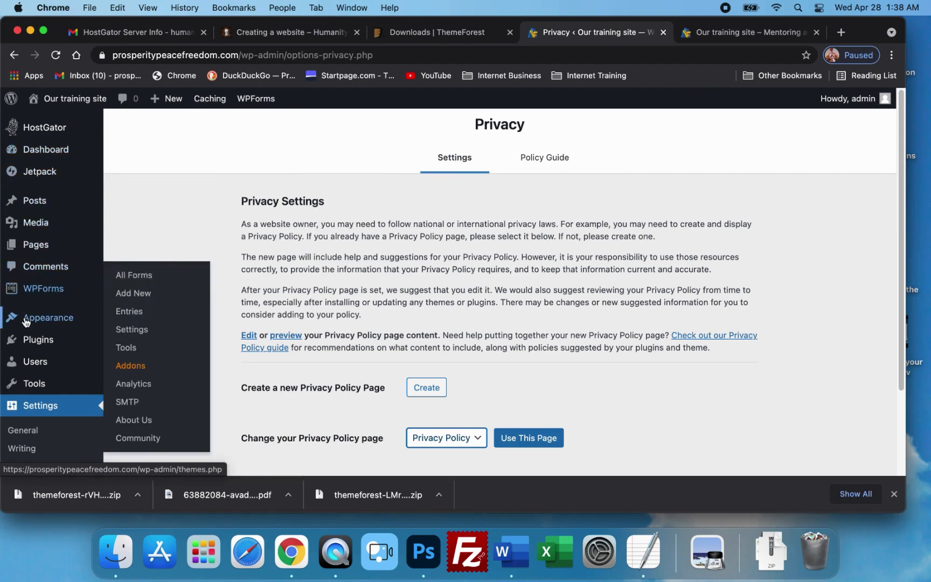
mouse_move(28, 322)
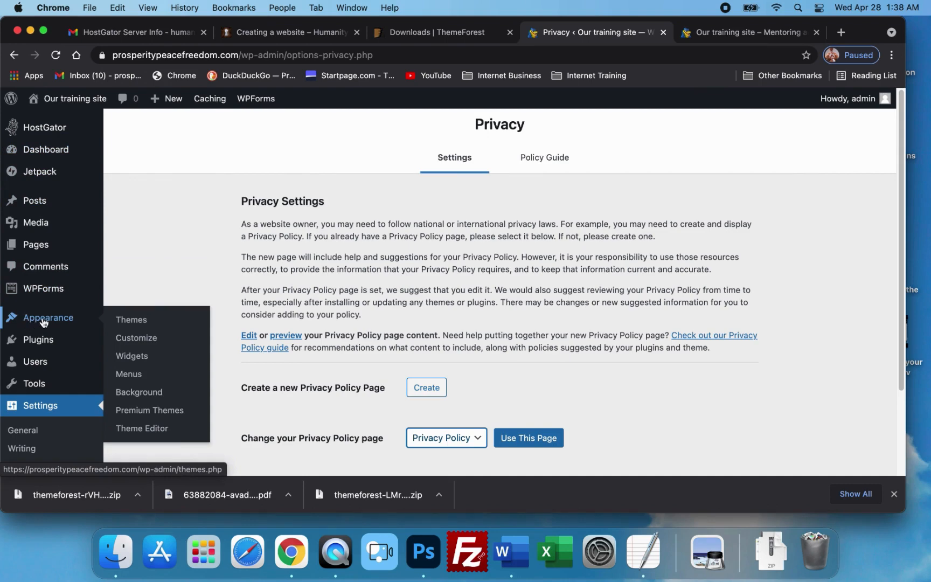
left_click(130, 323)
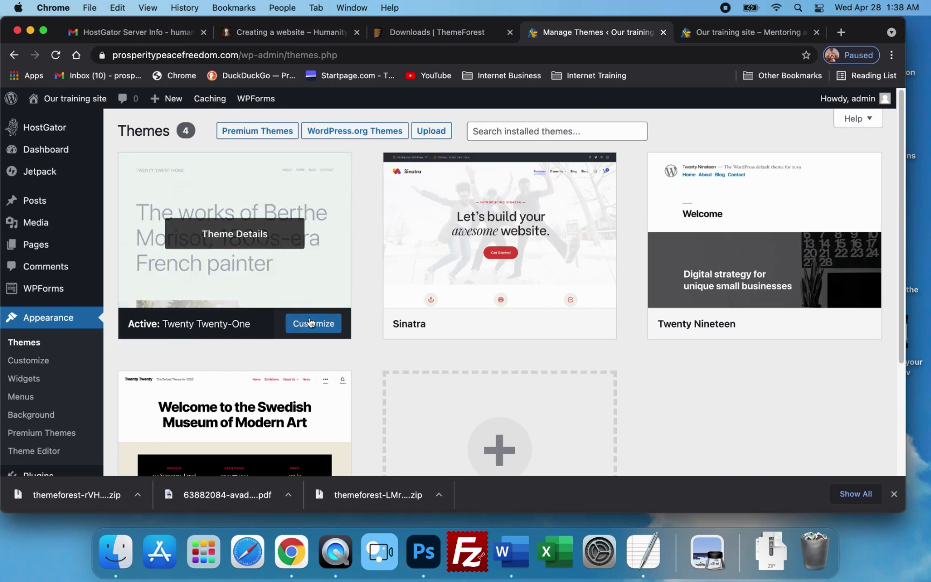
Start adding a new theme and open the form for uploading a theme in .zip format.
scroll(457, 338, "down", 3)
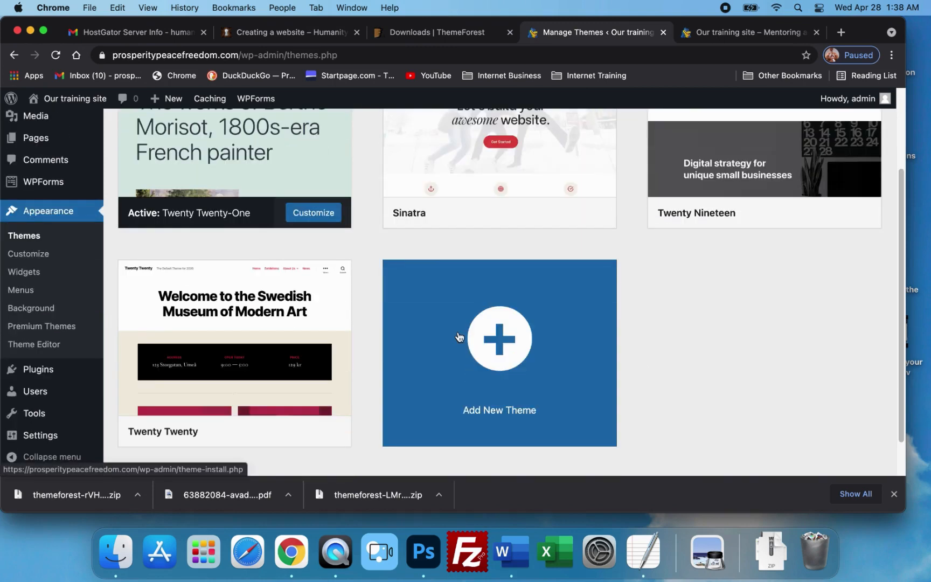
left_click(497, 343)
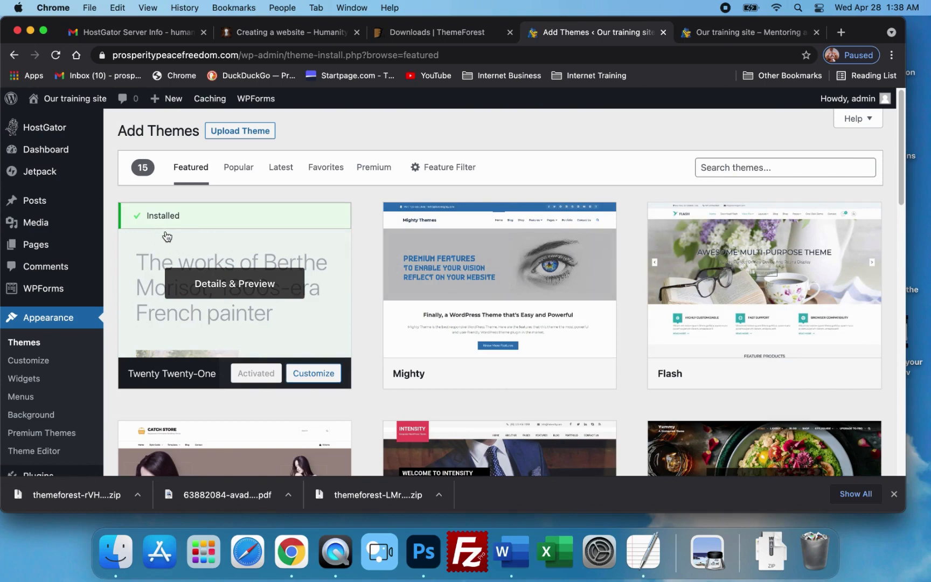
left_click(240, 132)
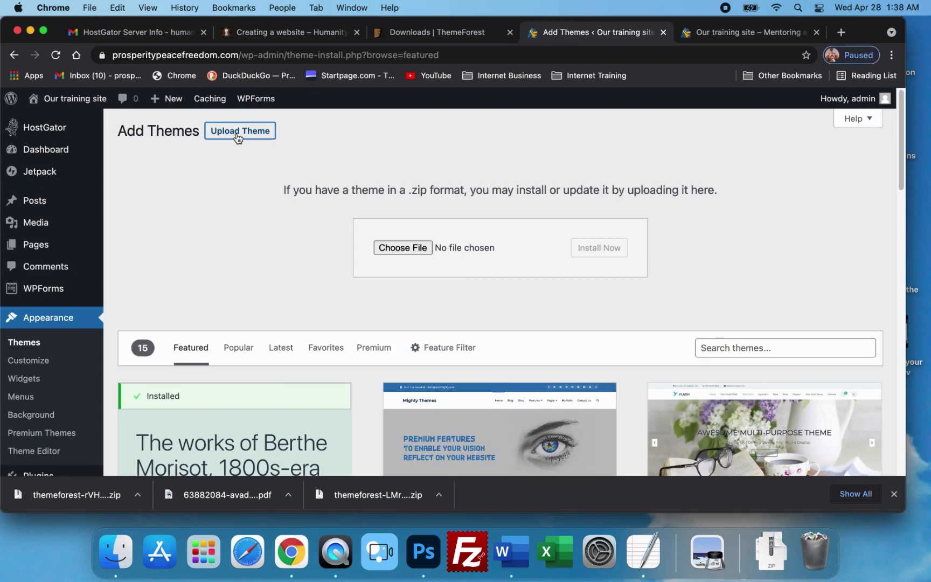
Choose the ThemeForest Avada WordPress theme zip from the Downloads folder and install it.
left_click(409, 249)
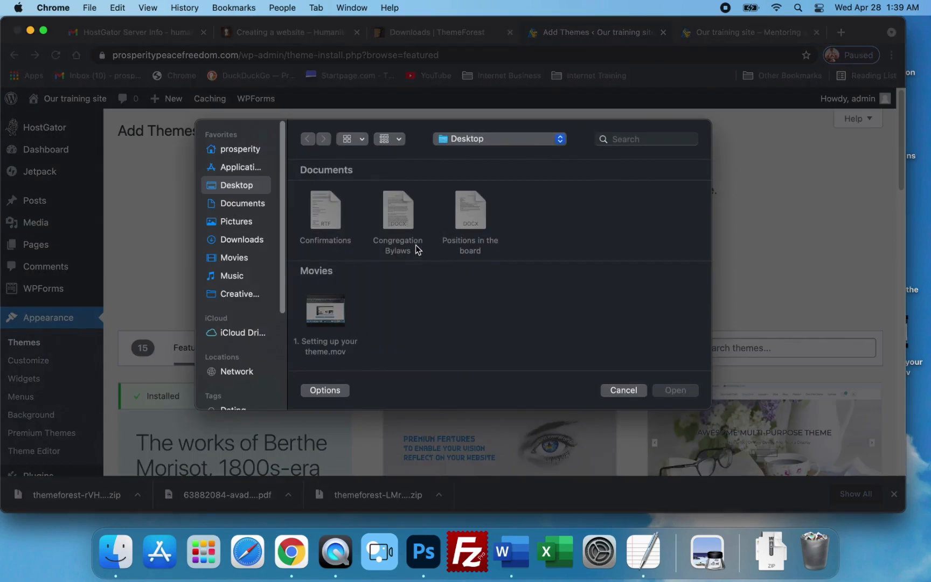
left_click(246, 242)
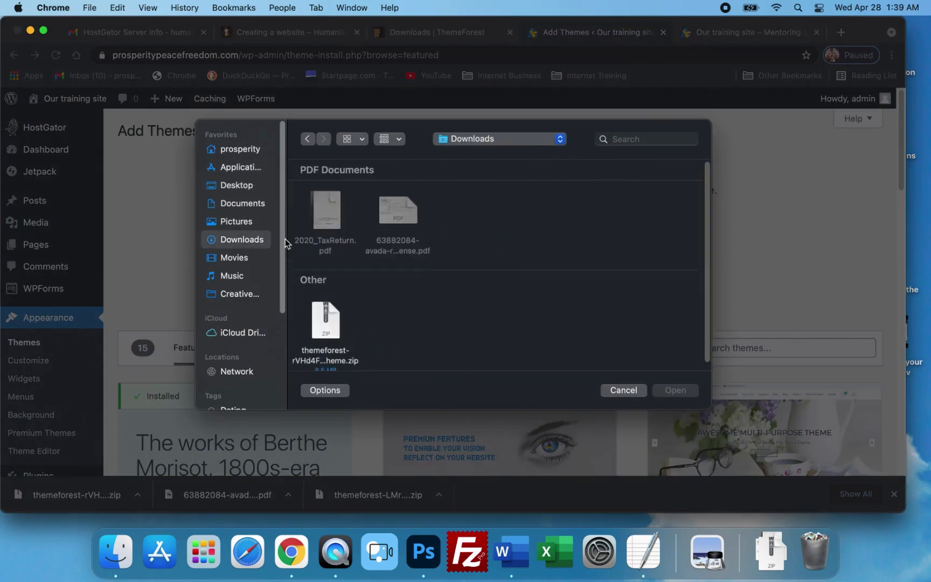
scroll(364, 321, "down", 1)
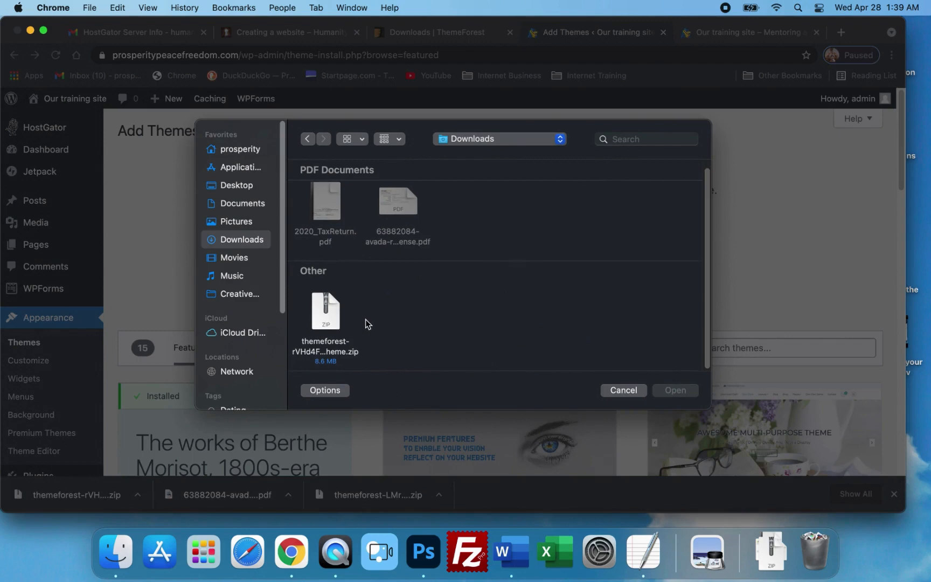
left_click(326, 318)
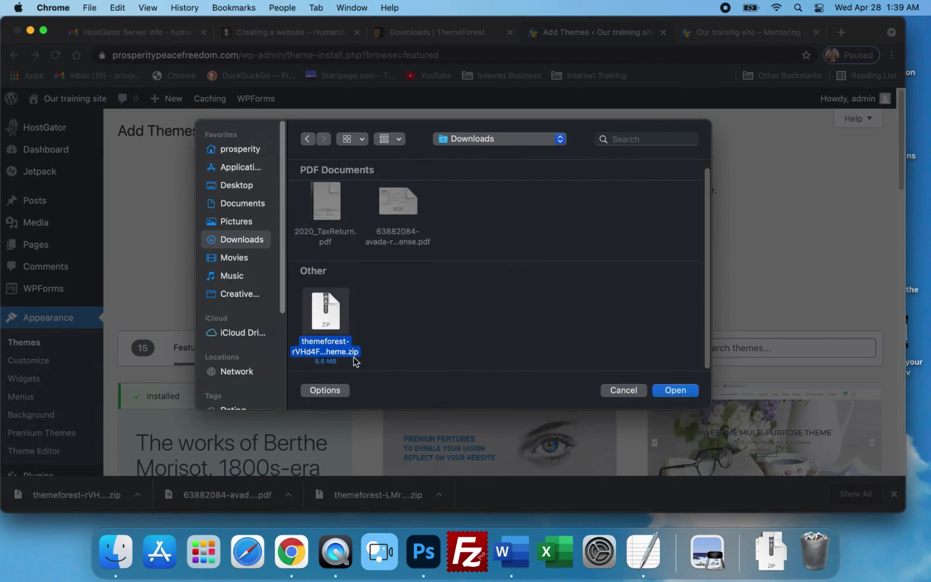
double_click(324, 315)
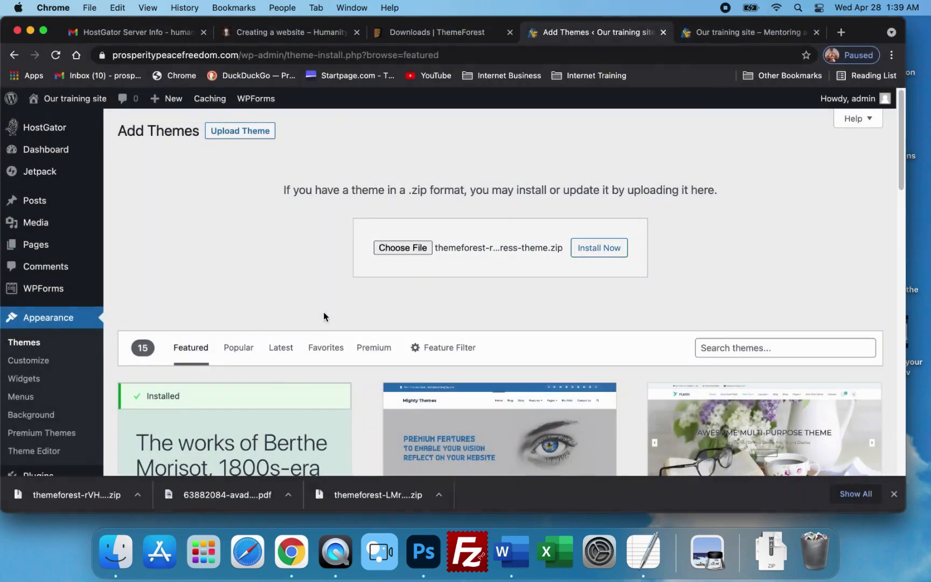
left_click(605, 253)
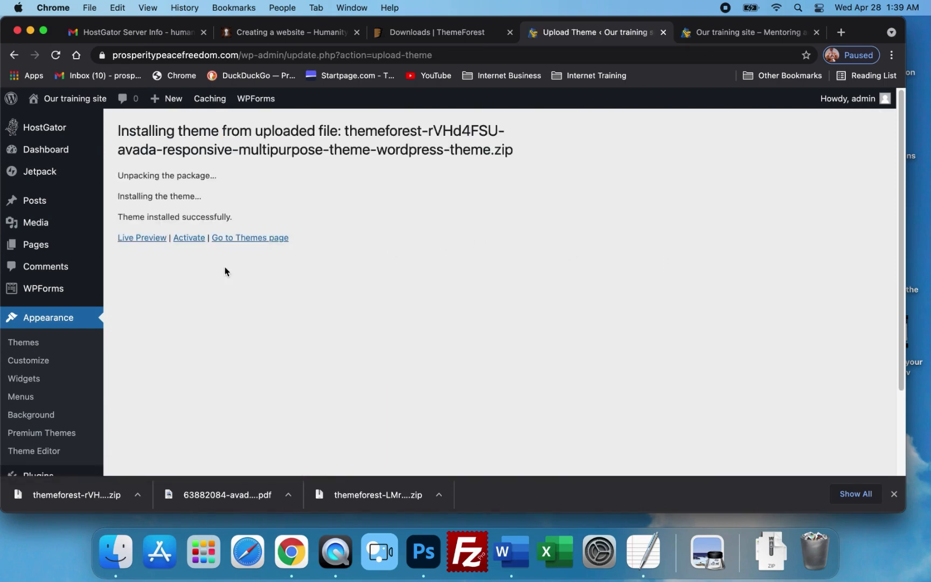
Activate the Avada theme and go to the Register Your Website form on its dashboard.
left_click(190, 238)
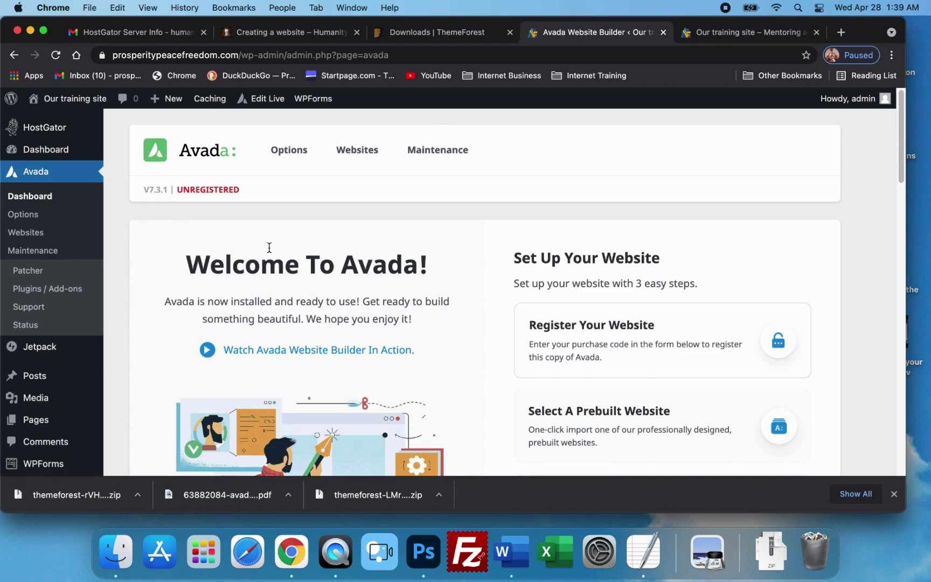
scroll(376, 276, "down", 1)
scroll(272, 237, "up", 1)
scroll(494, 257, "down", 2)
scroll(495, 258, "down", 2)
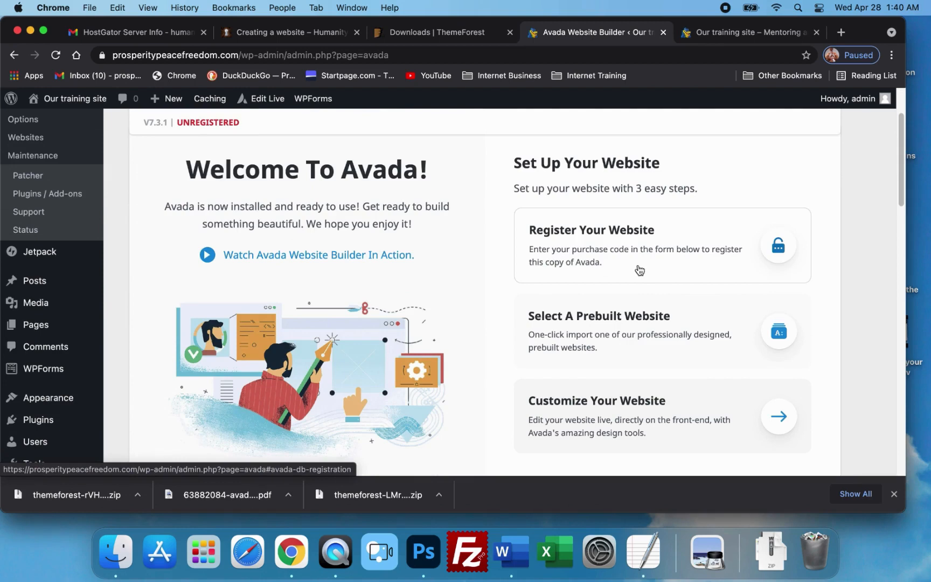
left_click(633, 269)
scroll(489, 329, "up", 1)
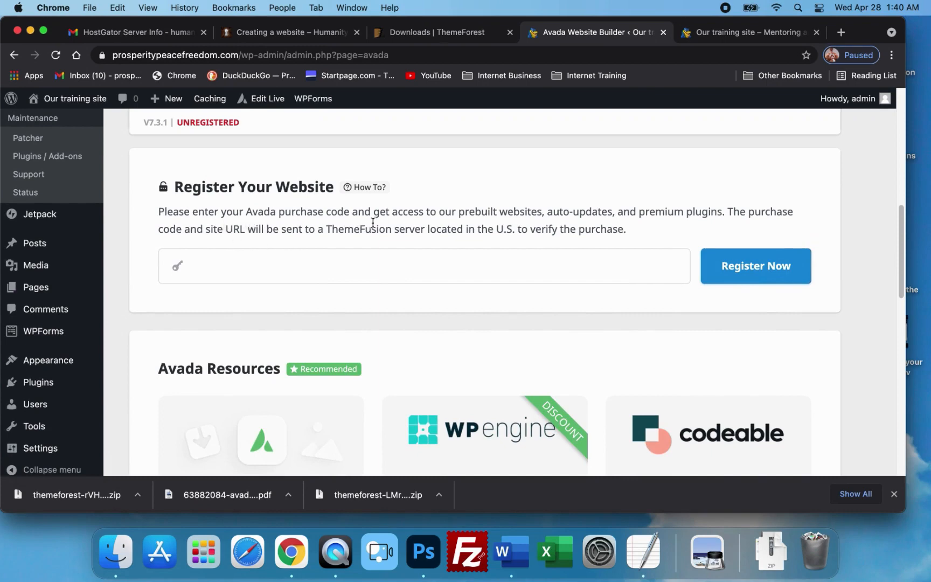
left_click(317, 267)
left_click(502, 322)
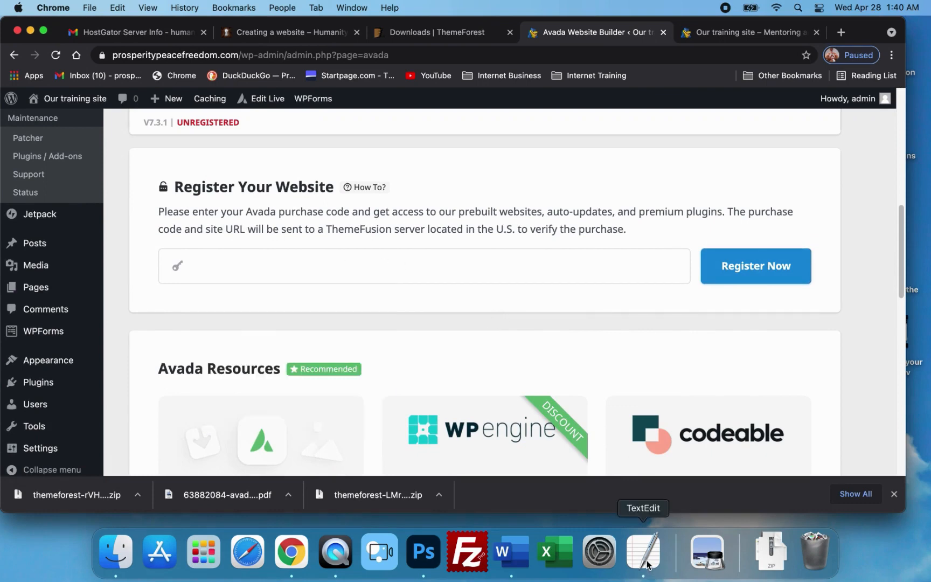
Open a Finder window, switch to TextEdit to view the purchase code note, and minimize the note.
left_click(117, 552)
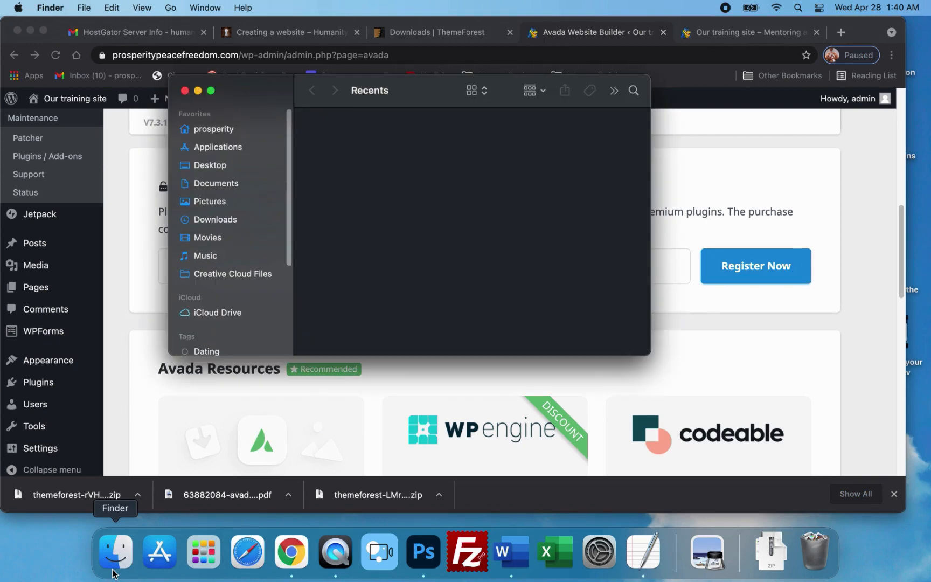
left_click(644, 553)
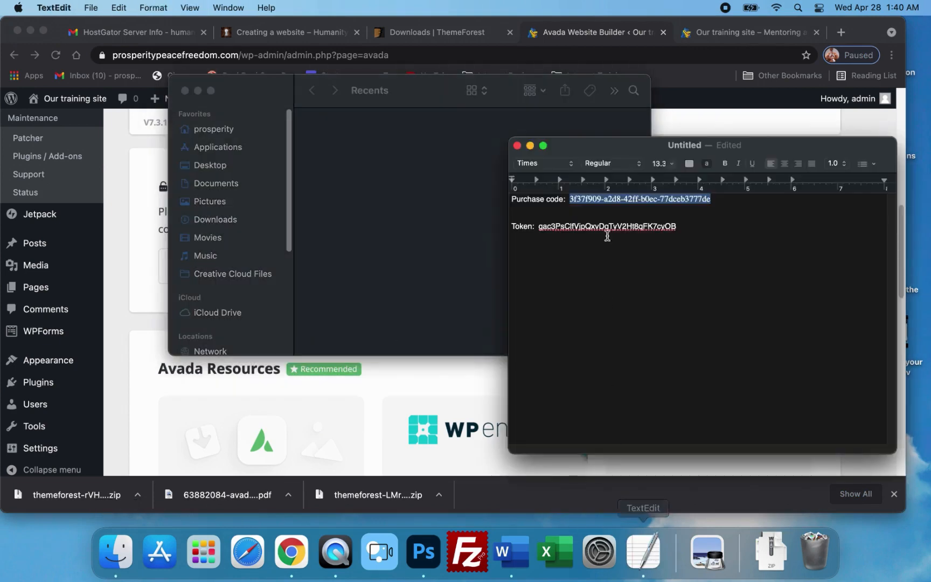
left_click(699, 231)
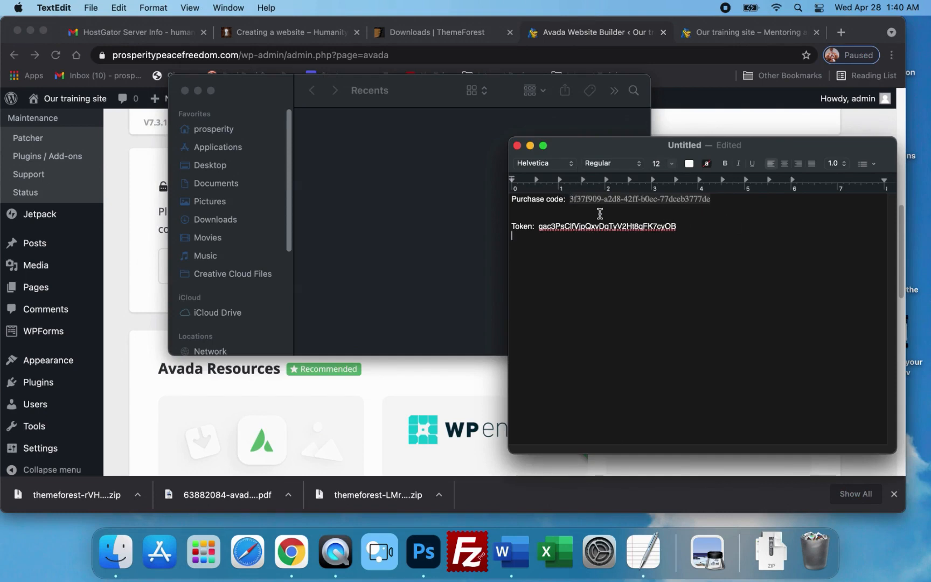
left_click(530, 145)
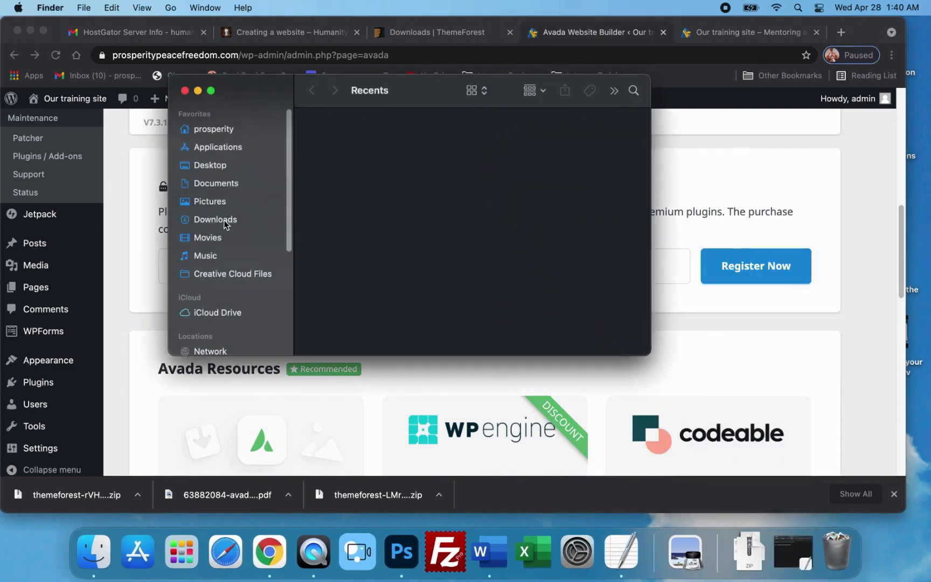
Open the Avada theme license PDF from the Downloads folder in Finder.
left_click(226, 221)
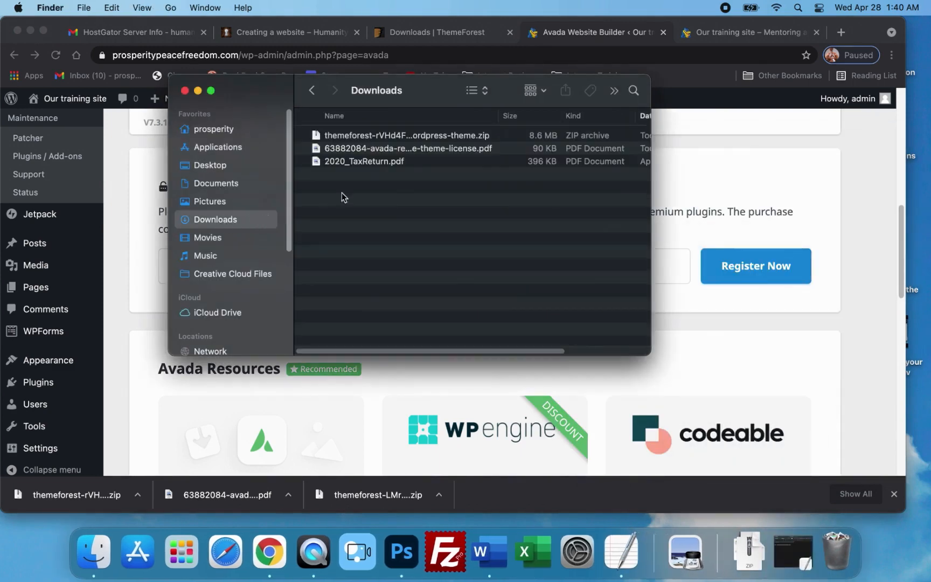
left_click(342, 153)
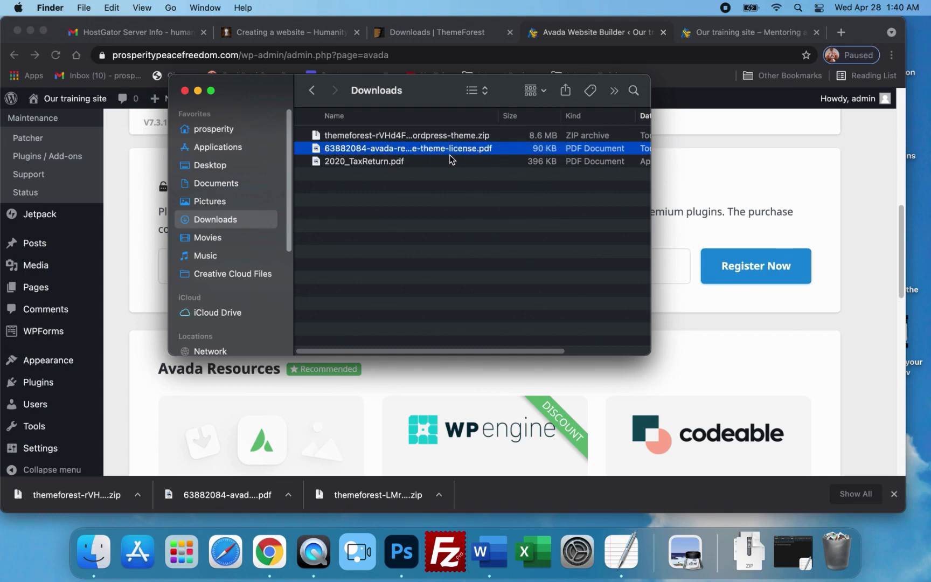
double_click(325, 154)
Copy the item purchase code from the license certificate.
left_click_drag(512, 333, 299, 336)
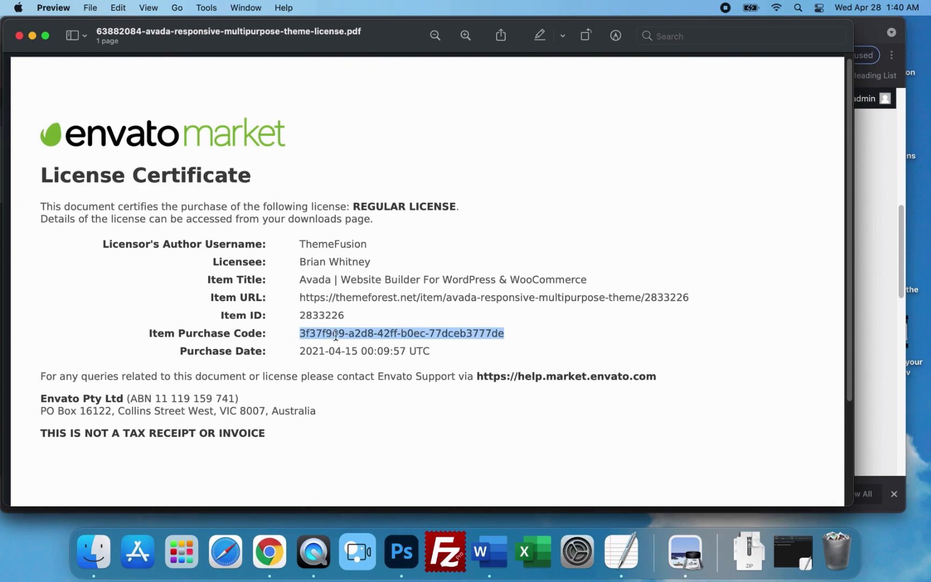
right_click(377, 337)
left_click(388, 336)
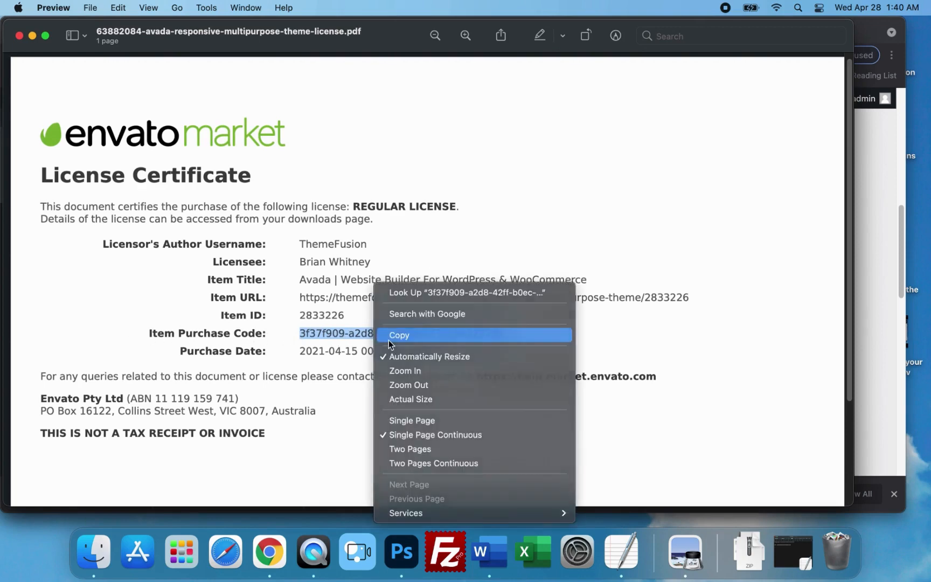
Return to the Avada dashboard in Chrome and try to register the website with the copied purchase code.
left_click(899, 223)
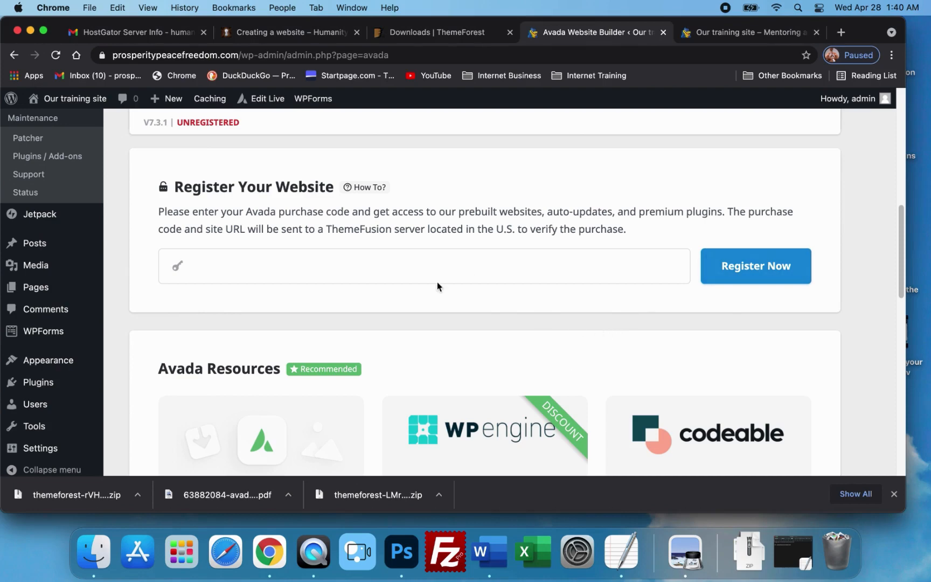
left_click(285, 272)
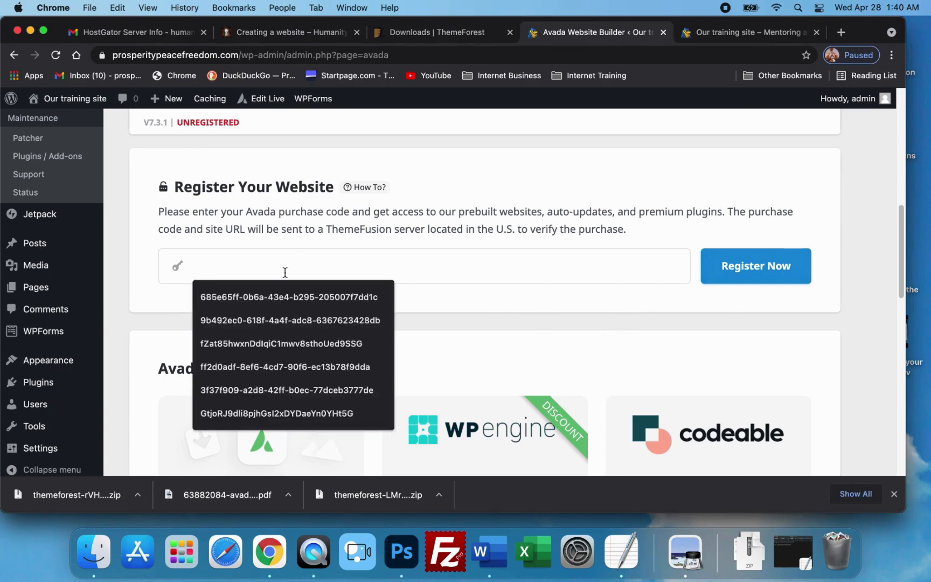
key("super+v")
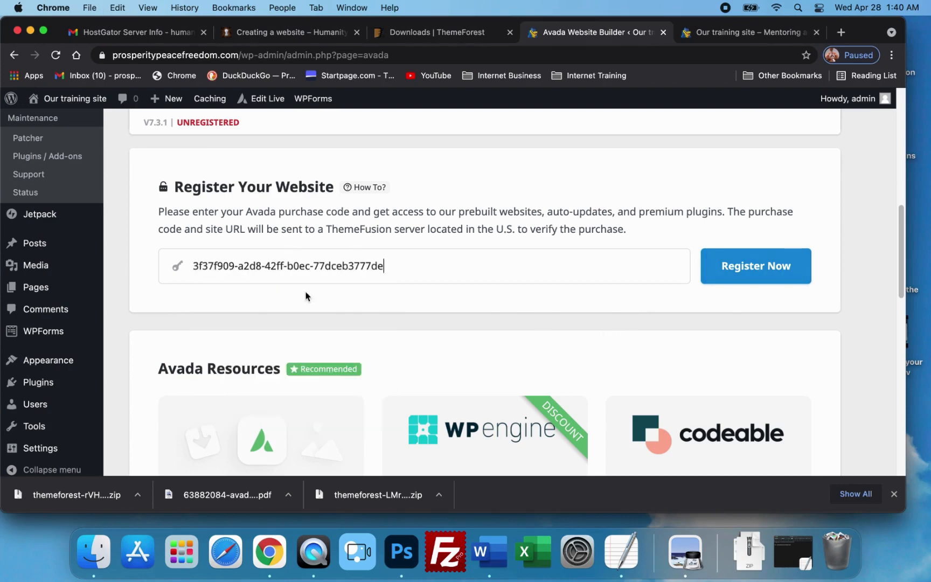
left_click(747, 273)
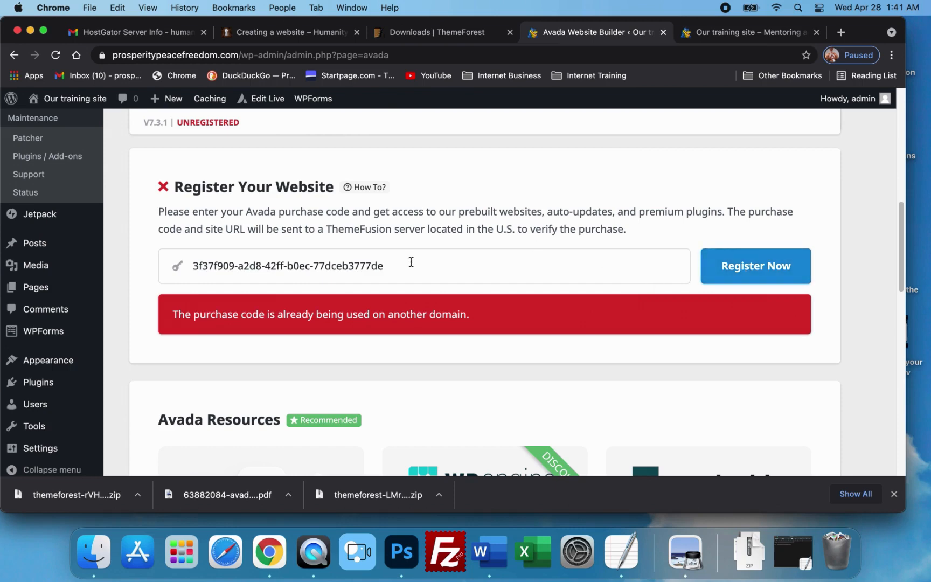
Replace the purchase code in the Register Your Website form with another Avada license's purchase code and register the website.
triple_click(394, 271)
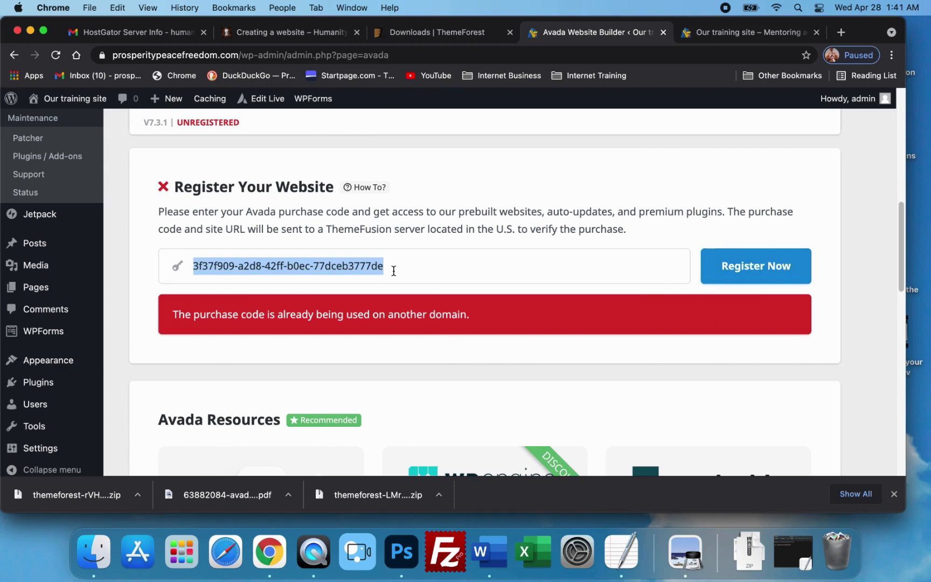
key("BackSpace")
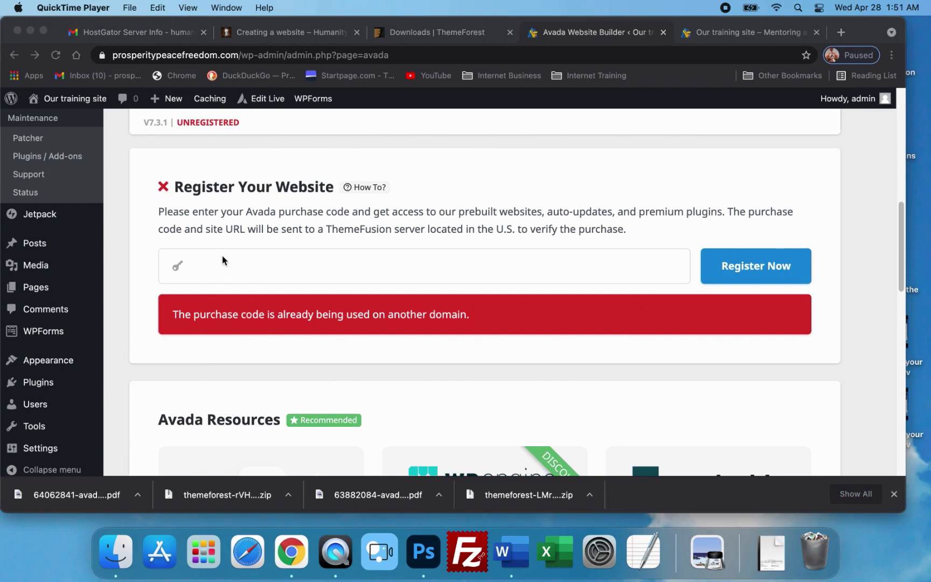
left_click(135, 235)
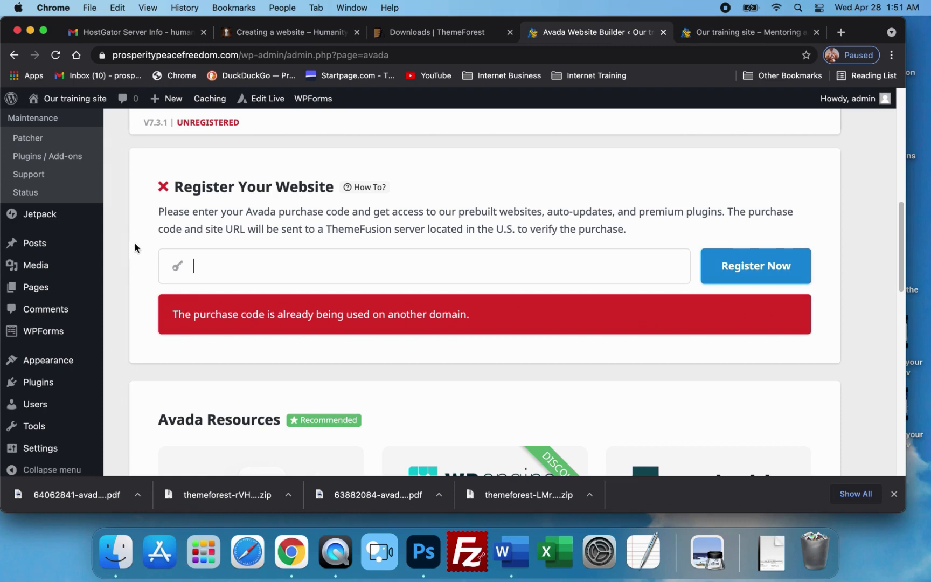
mouse_move(92, 253)
left_click(245, 265)
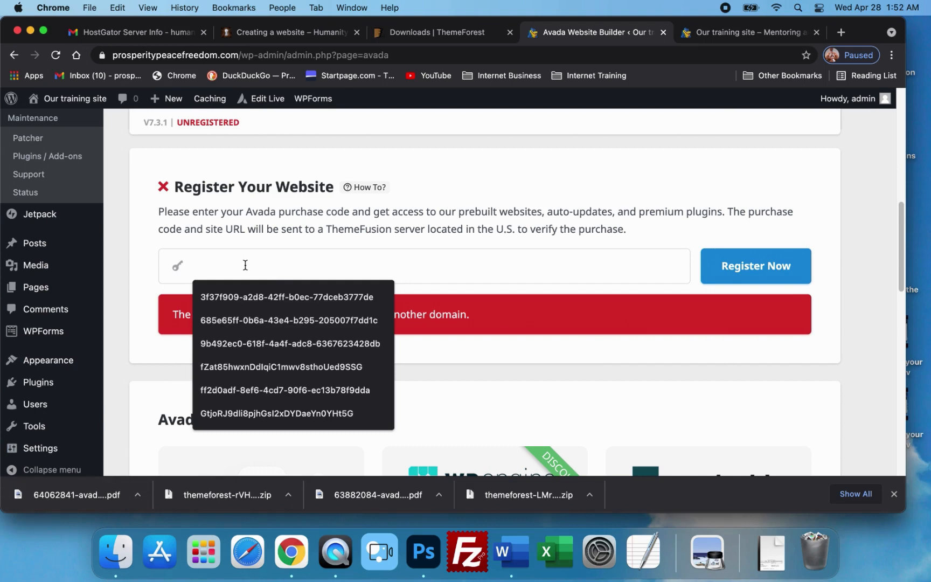
key("super+v")
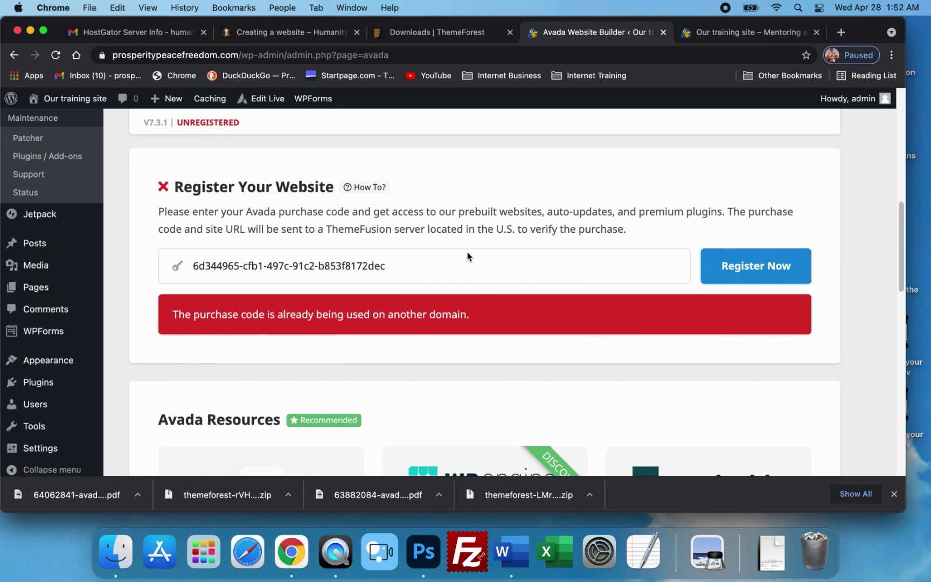
left_click(728, 272)
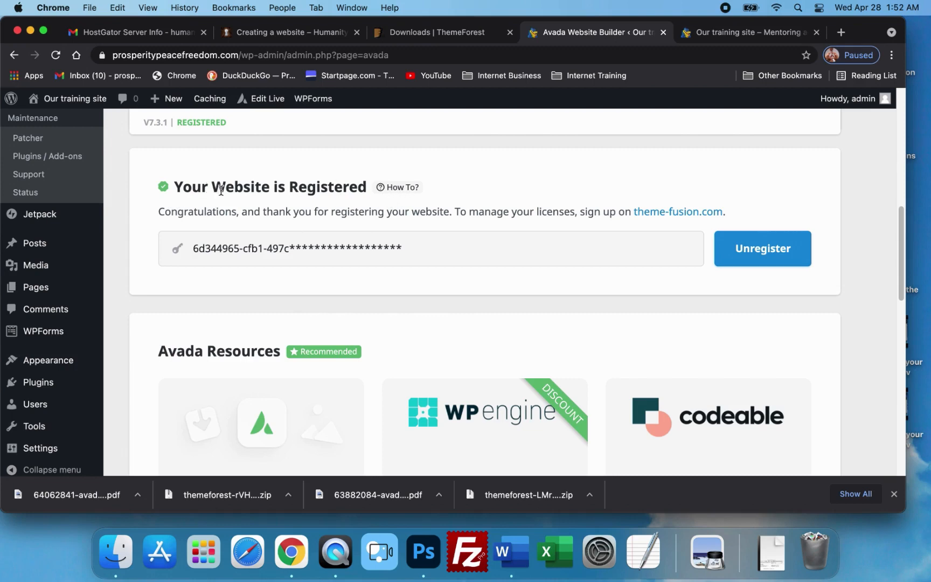
Review the ThemeForest Downloads page and the download options for the first Avada license, including the license certificate and purchase code.
scroll(407, 224, "up", 5)
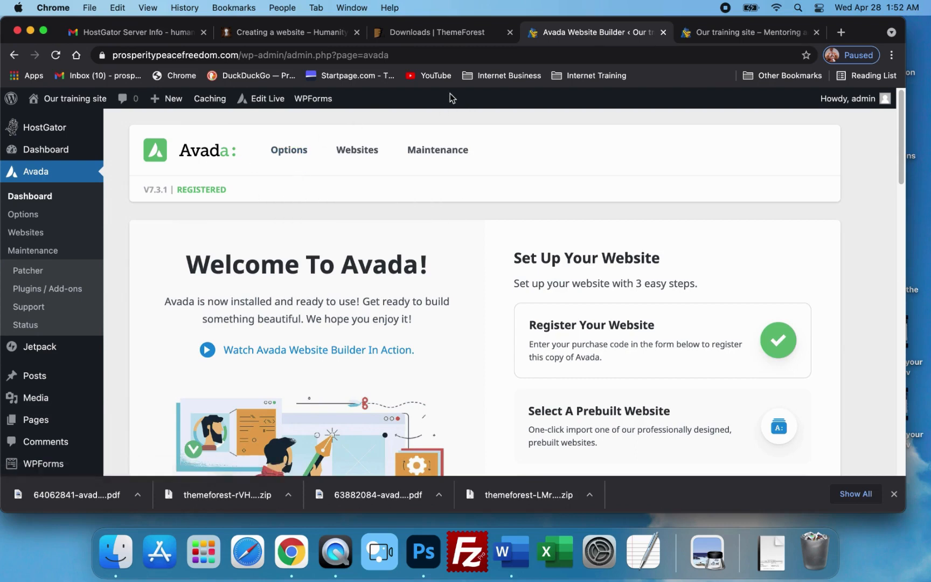
left_click(434, 34)
scroll(388, 272, "up", 3)
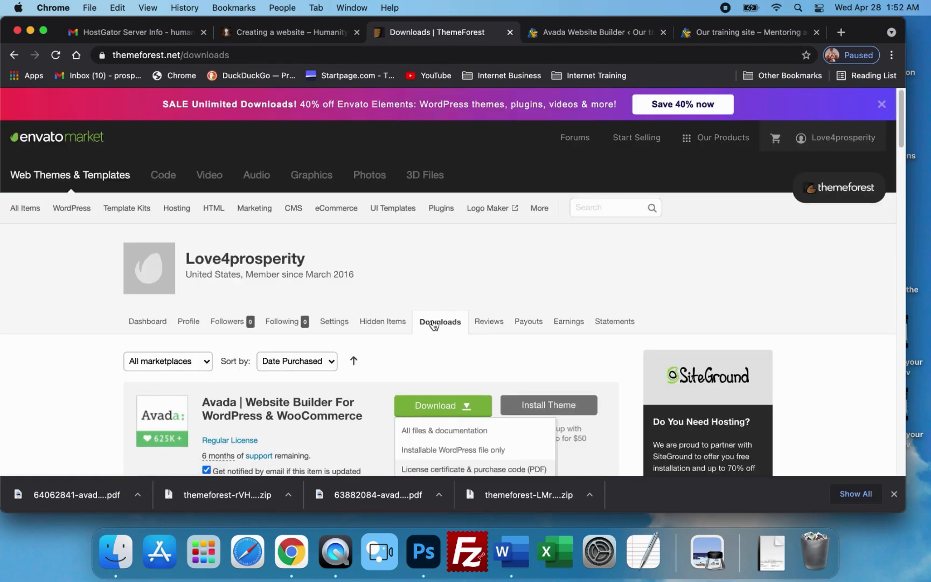
scroll(499, 291, "down", 2)
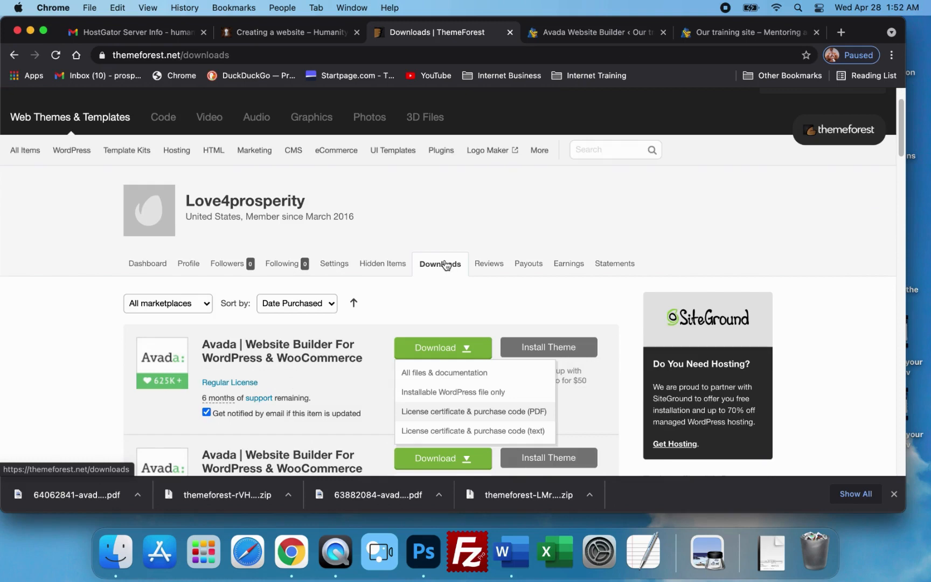
scroll(447, 250, "down", 1)
scroll(458, 249, "up", 3)
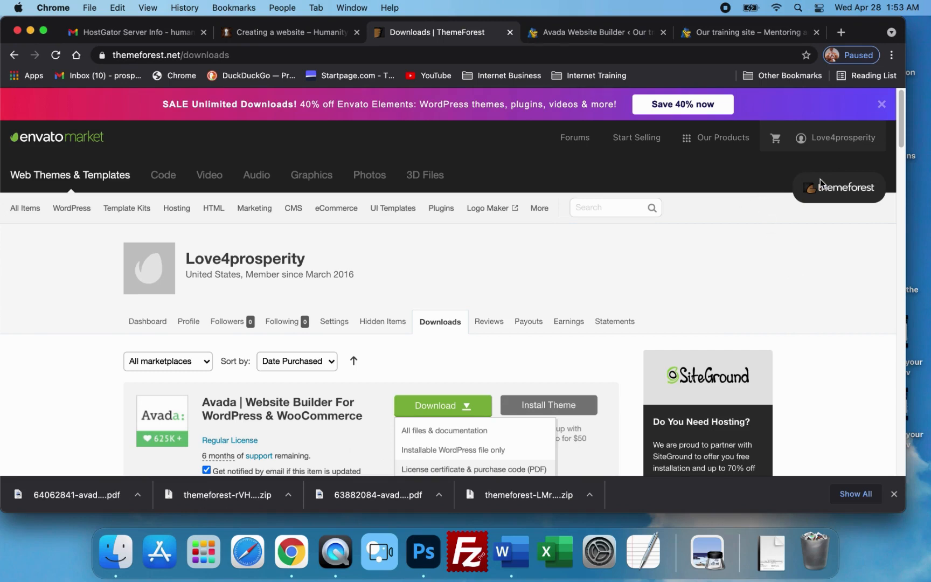
mouse_move(823, 142)
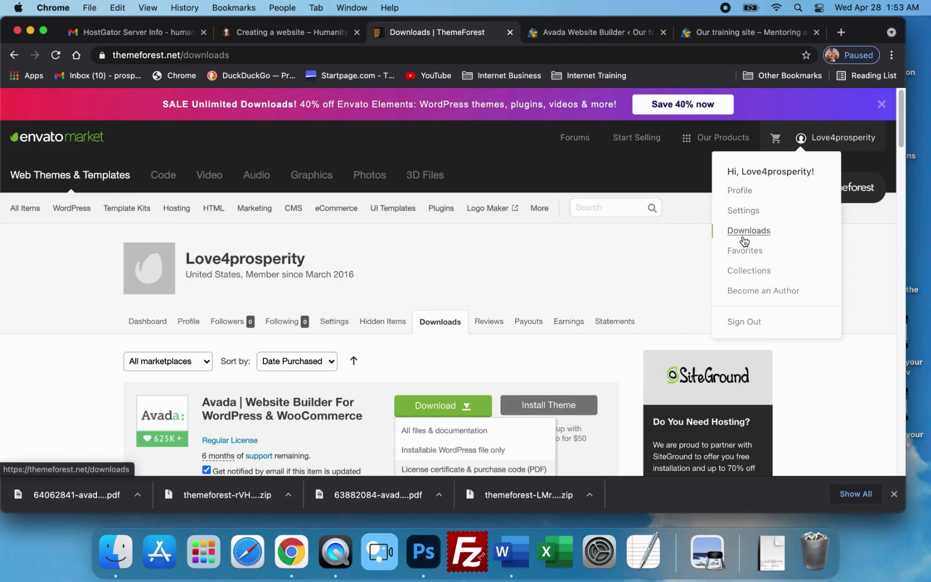
left_click(452, 293)
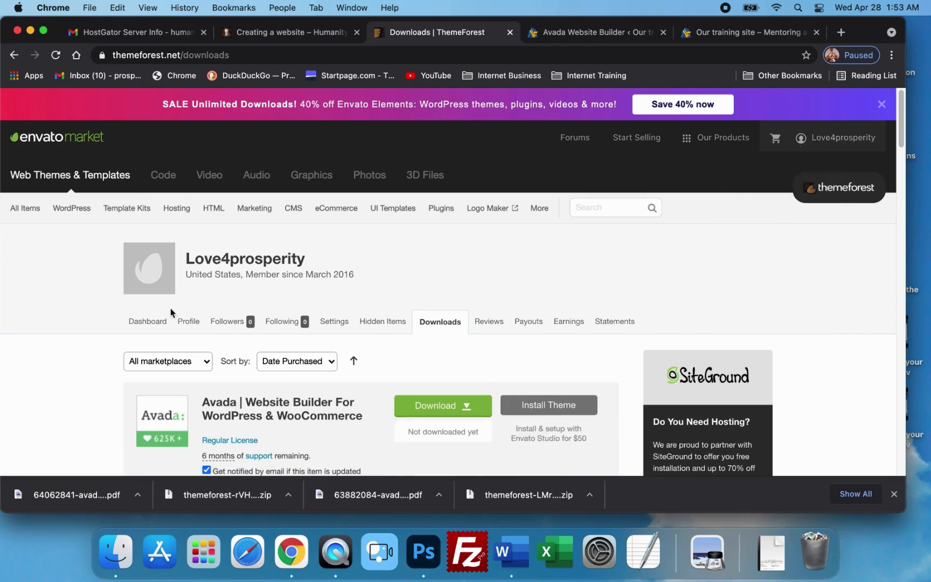
scroll(83, 359, "down", 5)
left_click(468, 251)
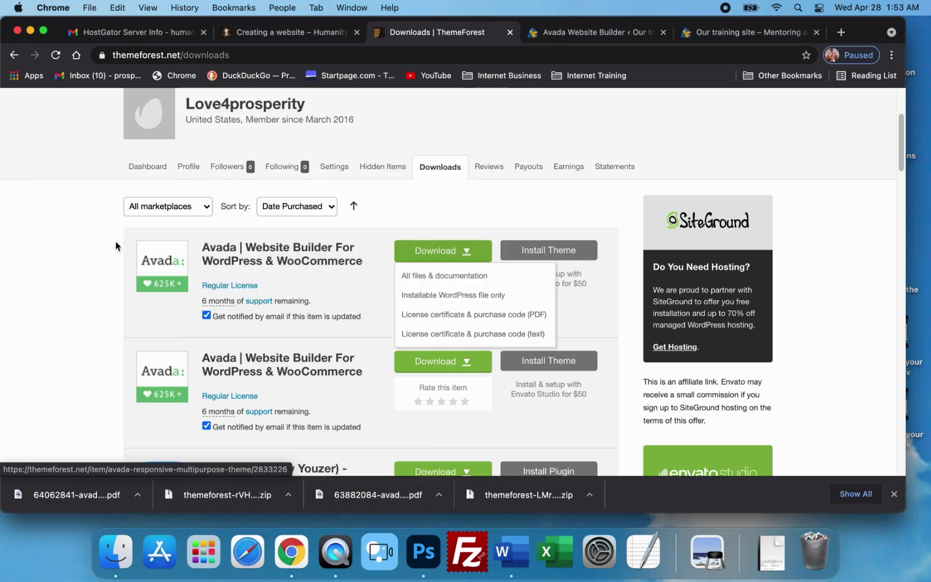
left_click(94, 249)
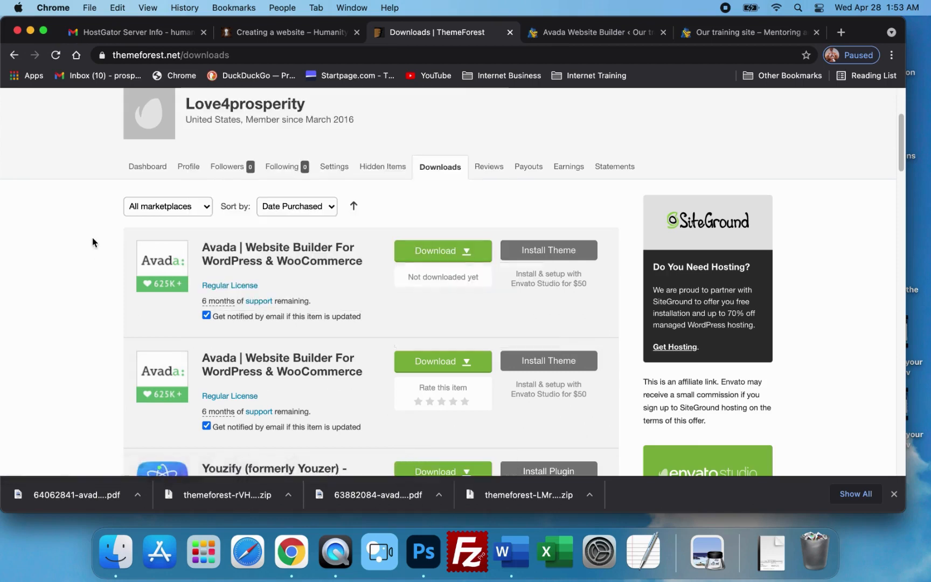
Return to the Avada dashboard and review its registration status and the Set Up Your Website steps.
left_click(273, 28)
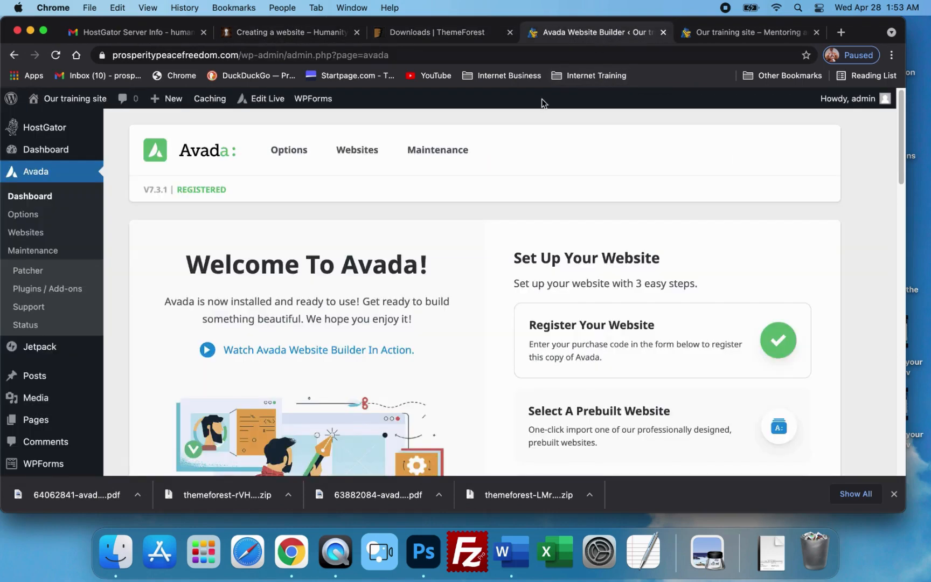
scroll(54, 302, "down", 5)
mouse_move(63, 328)
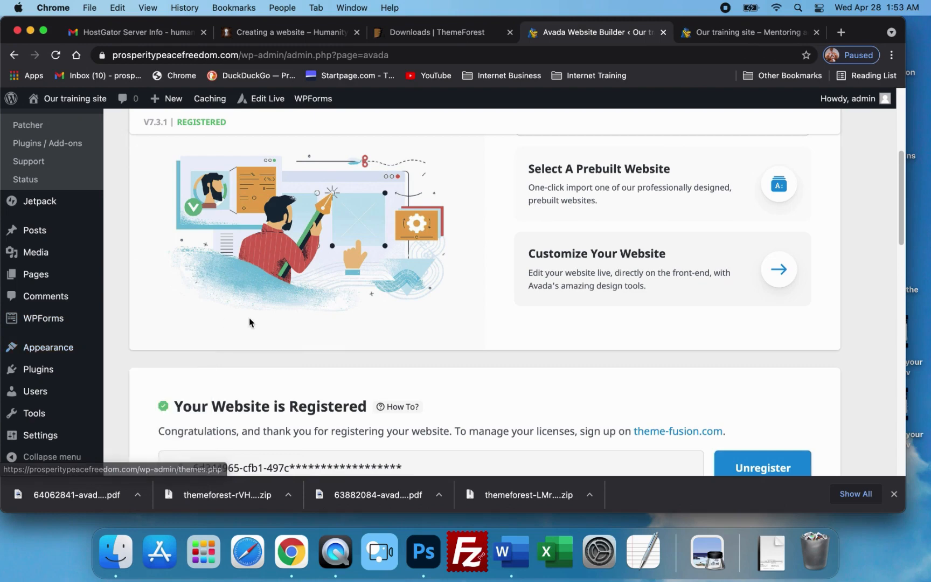
scroll(253, 324, "up", 5)
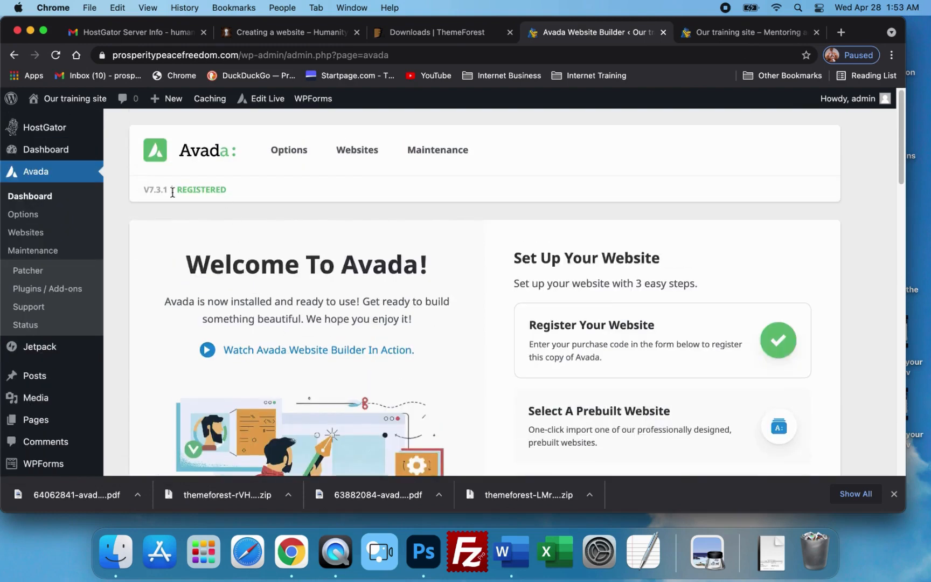
scroll(578, 329, "down", 3)
scroll(578, 330, "up", 3)
scroll(82, 168, "down", 1)
scroll(82, 168, "down", 1)
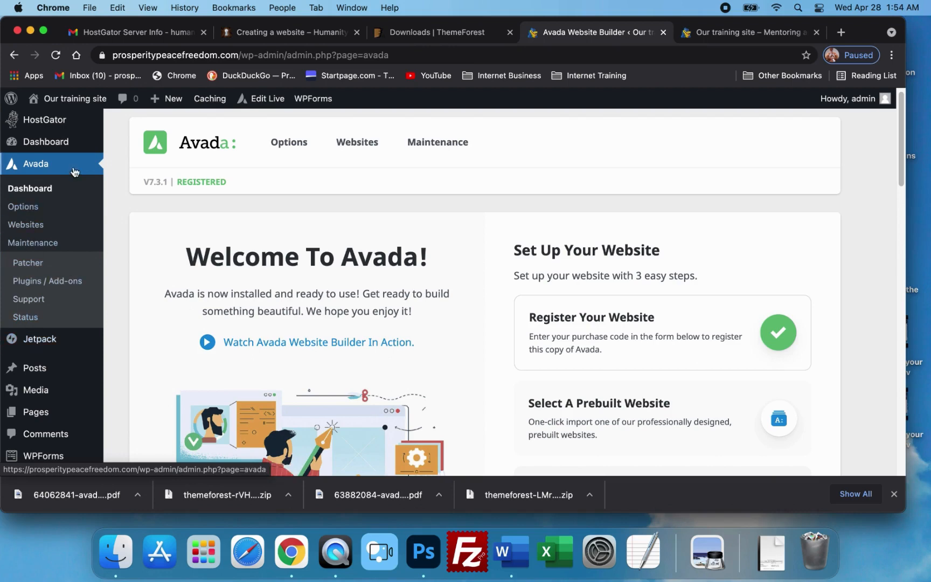
Go from Avada's Options page to plugin management, install the required Avada Core plugin, and return to the Avada Plugins page.
left_click(24, 207)
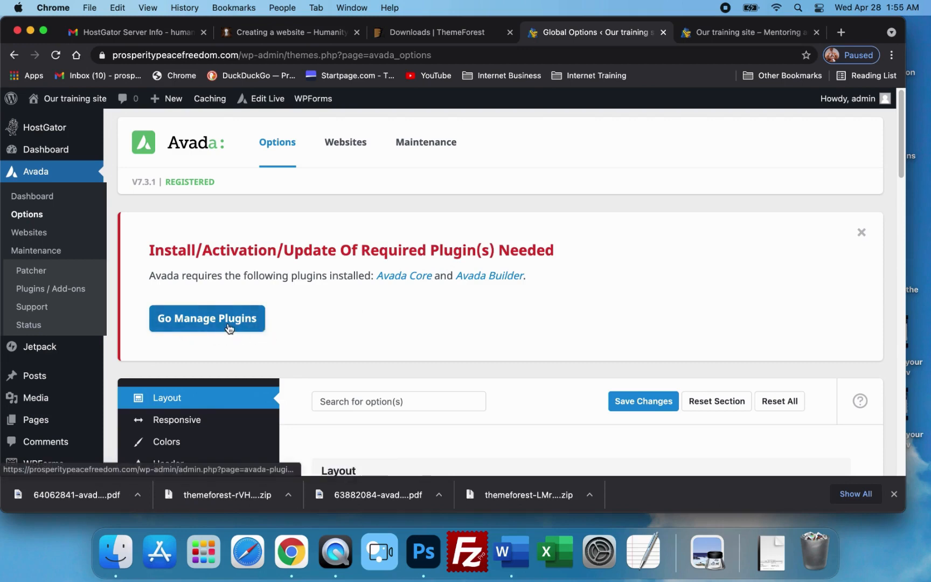
left_click(192, 319)
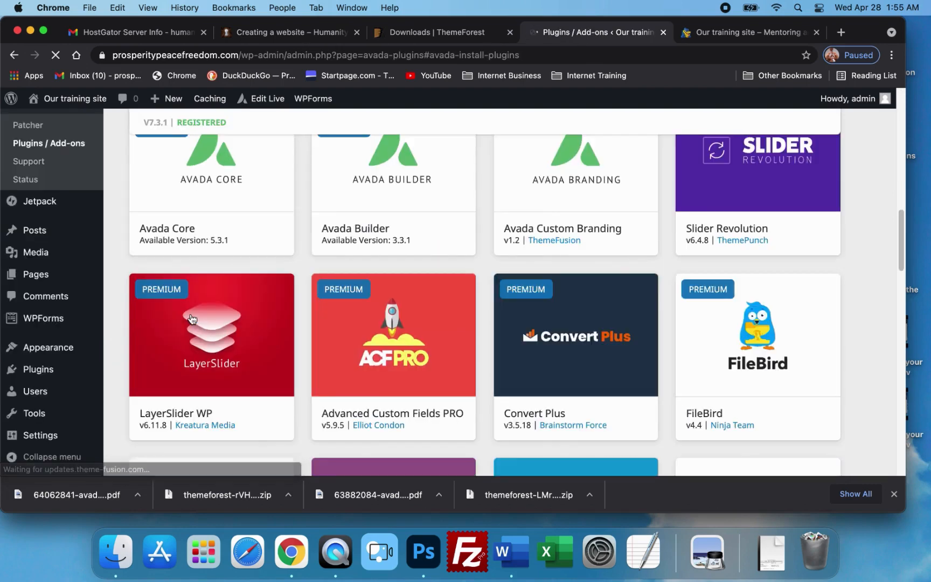
scroll(191, 320, "up", 2)
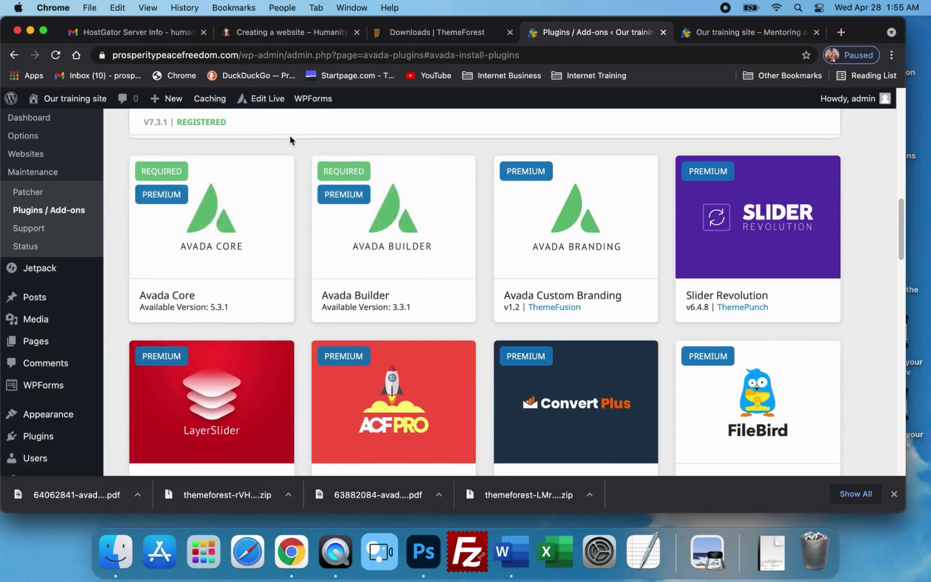
mouse_move(356, 257)
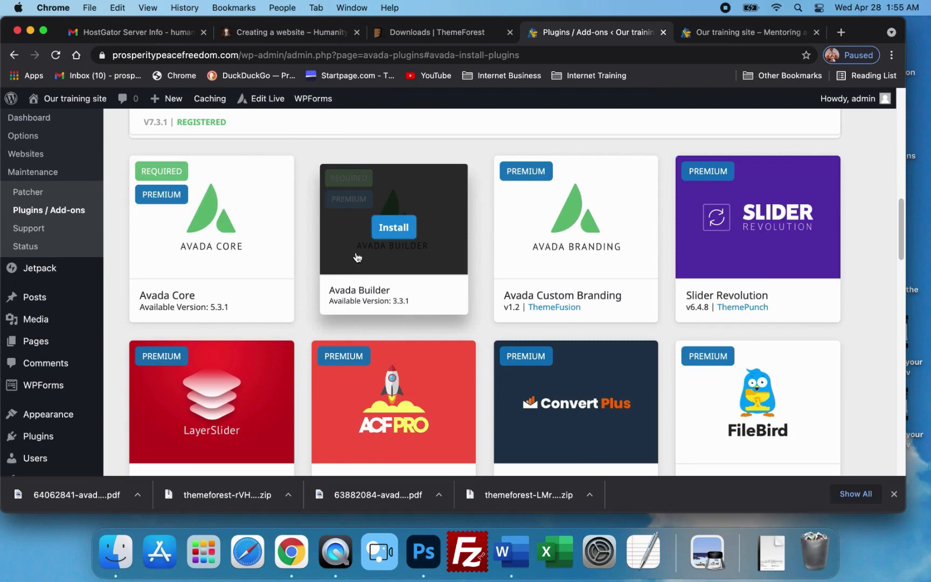
mouse_move(281, 241)
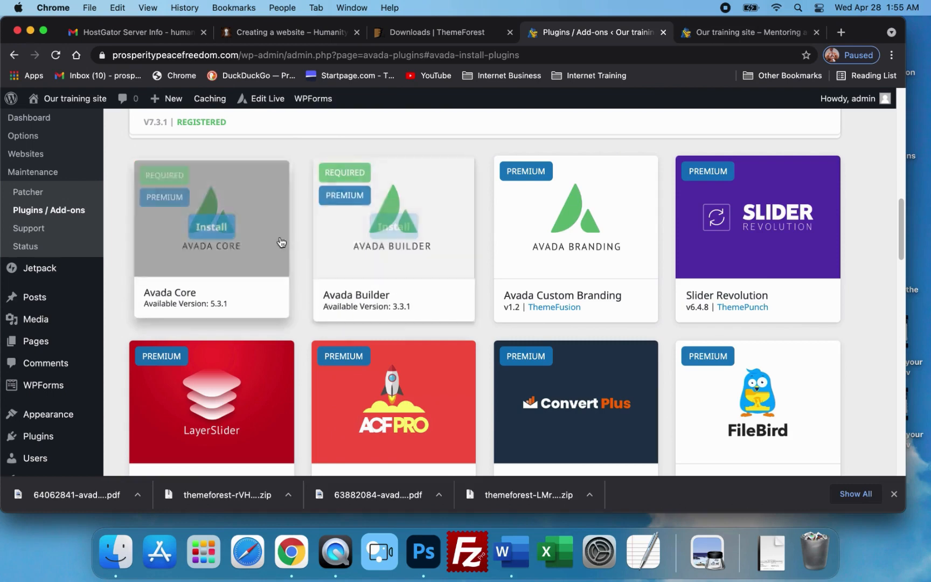
left_click(215, 232)
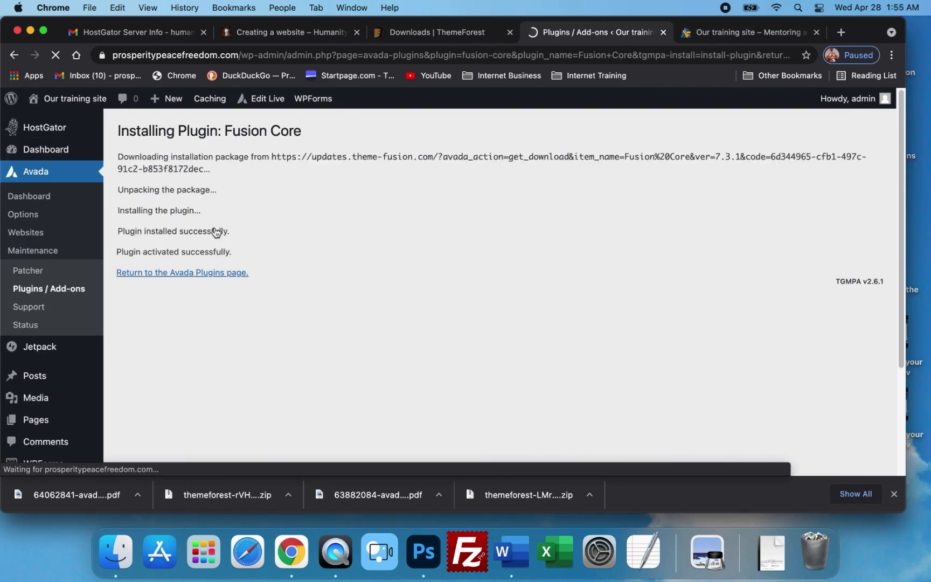
left_click(194, 273)
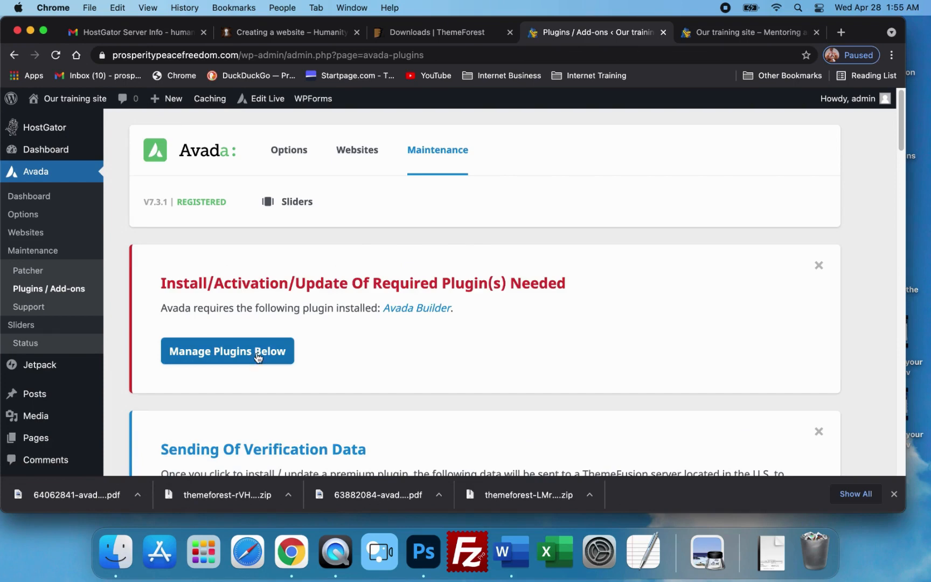
Install the required Avada Builder plugin, then return to the Avada Plugins page and check the plugin list.
left_click(256, 358)
scroll(287, 291, "down", 5)
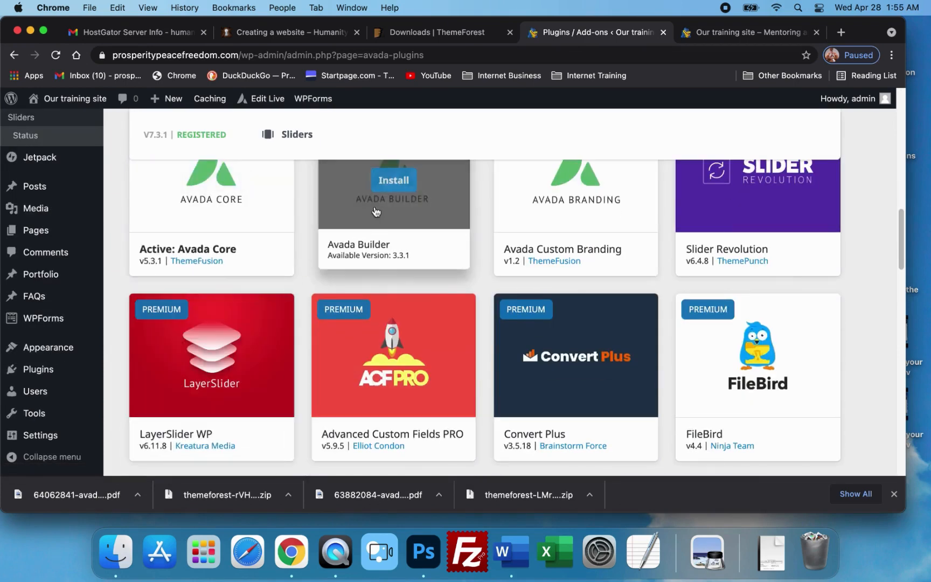
scroll(258, 264, "up", 2)
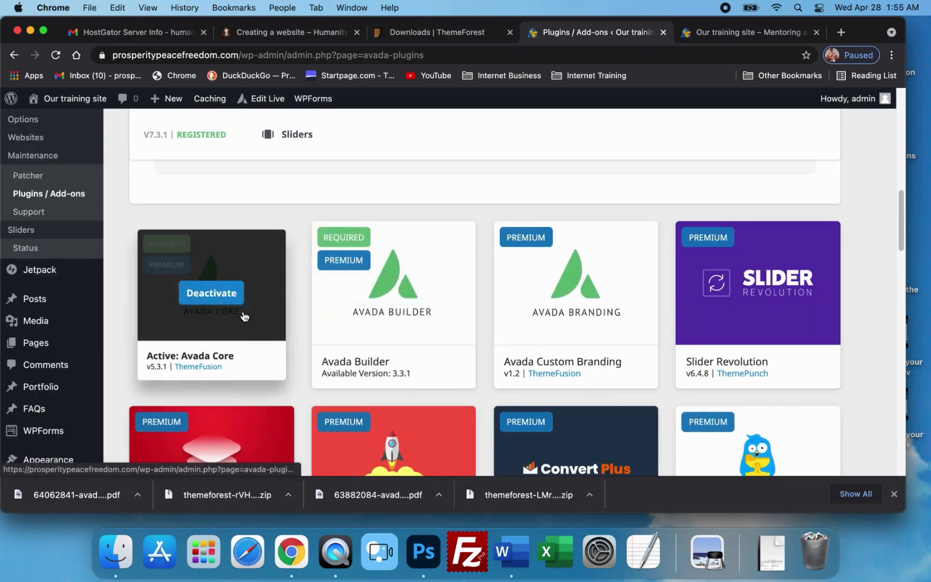
mouse_move(370, 296)
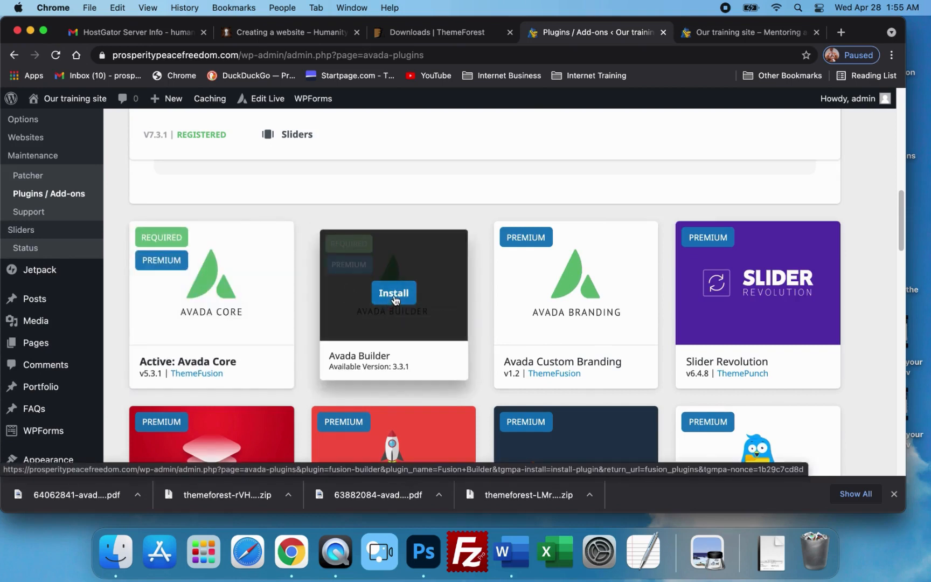
left_click(395, 301)
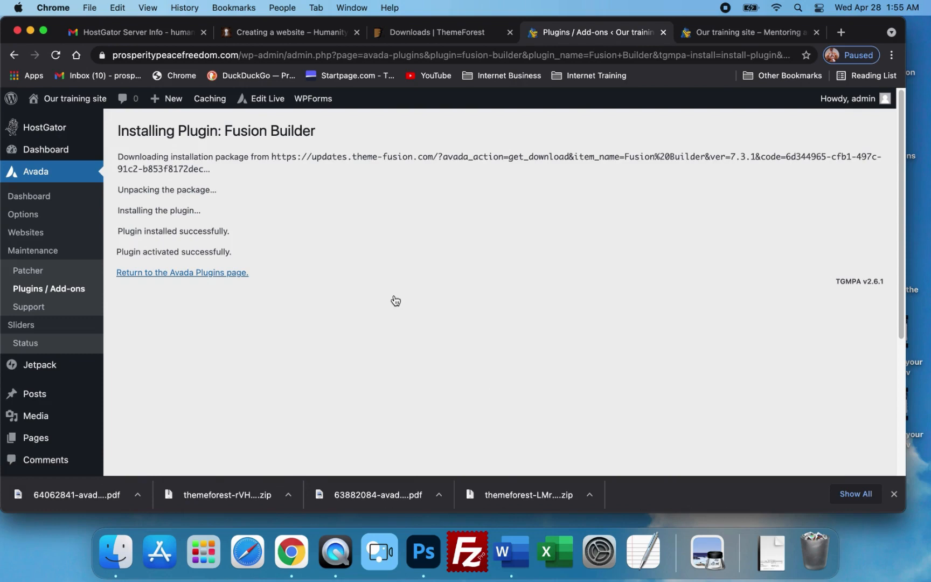
left_click(162, 275)
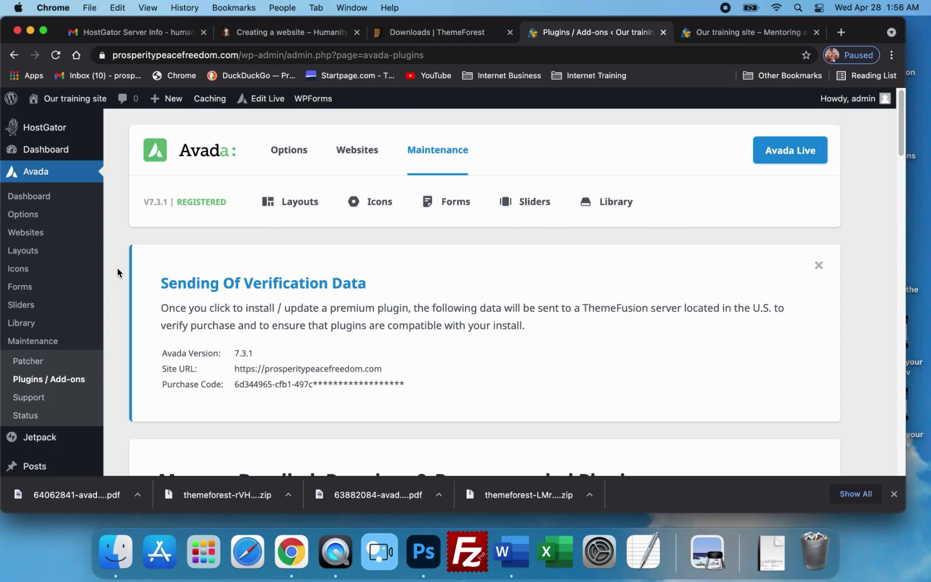
scroll(106, 259, "down", 1)
scroll(106, 258, "down", 5)
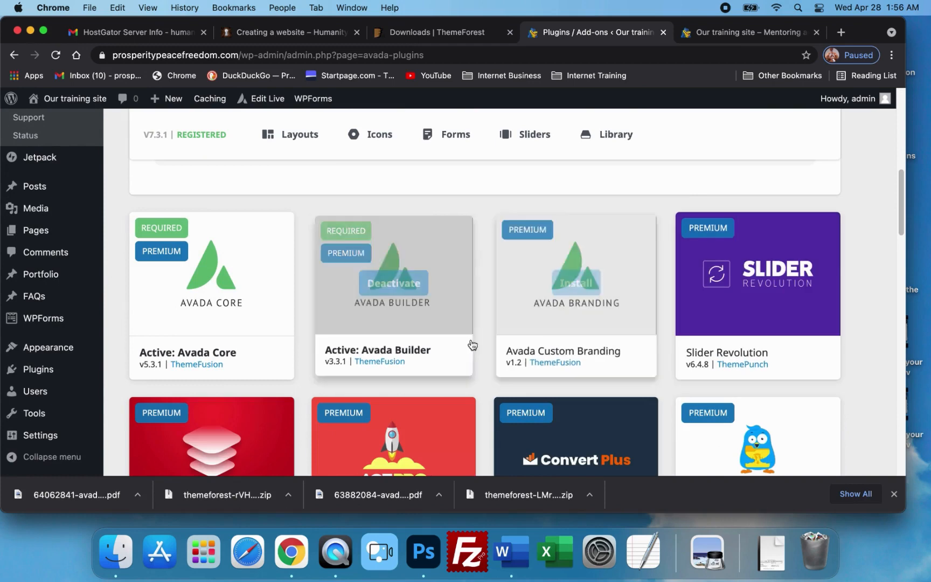
Examine the premium and recommended plugins offered on the Avada Plugins page, from Avada Core down to PWA.
scroll(371, 387, "down", 7)
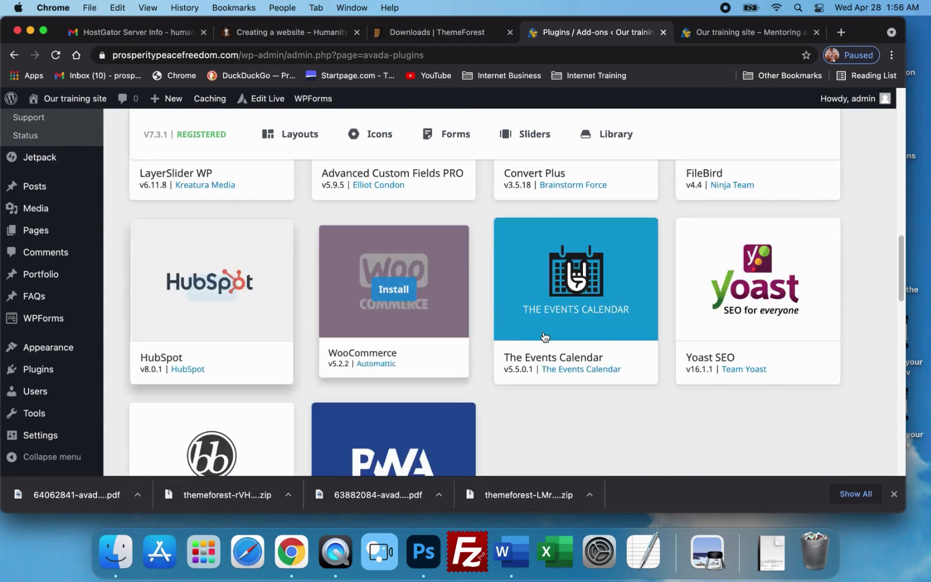
scroll(619, 424, "down", 1)
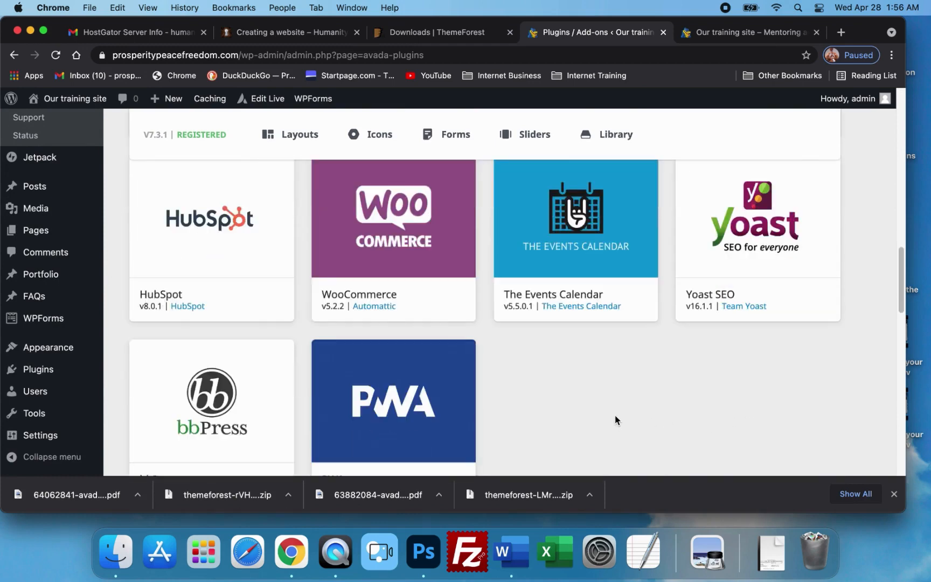
scroll(609, 414, "down", 1)
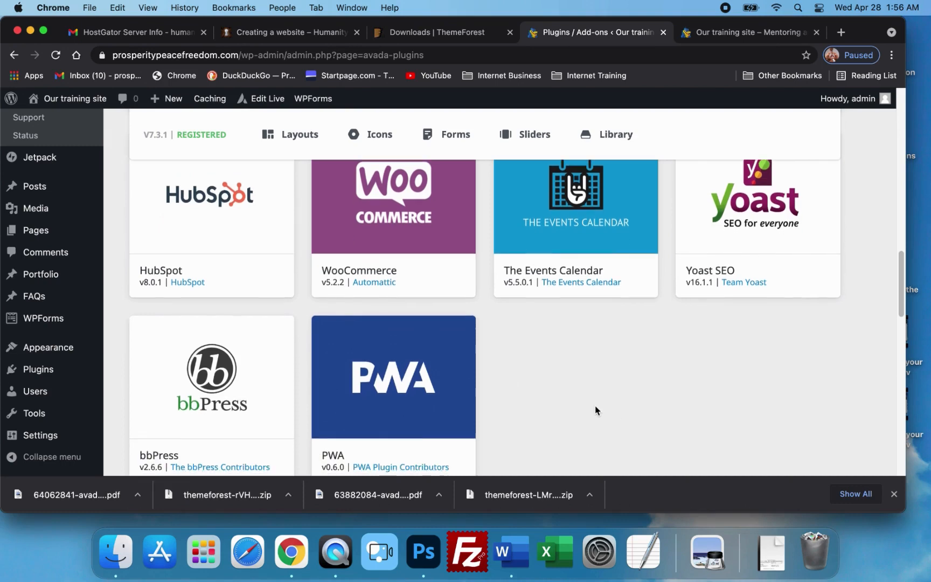
scroll(599, 408, "down", 1)
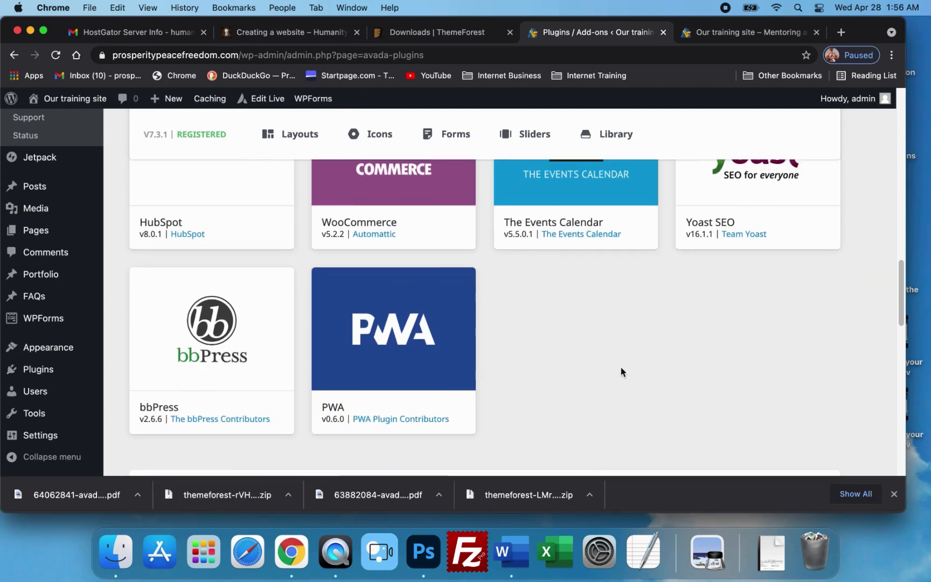
scroll(621, 370, "up", 1)
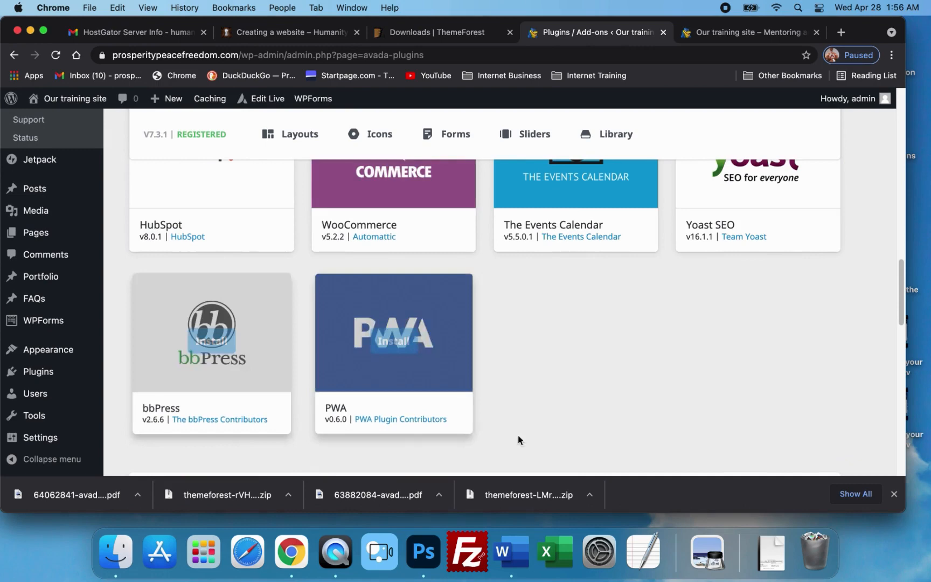
scroll(517, 439, "up", 10)
scroll(233, 360, "down", 2)
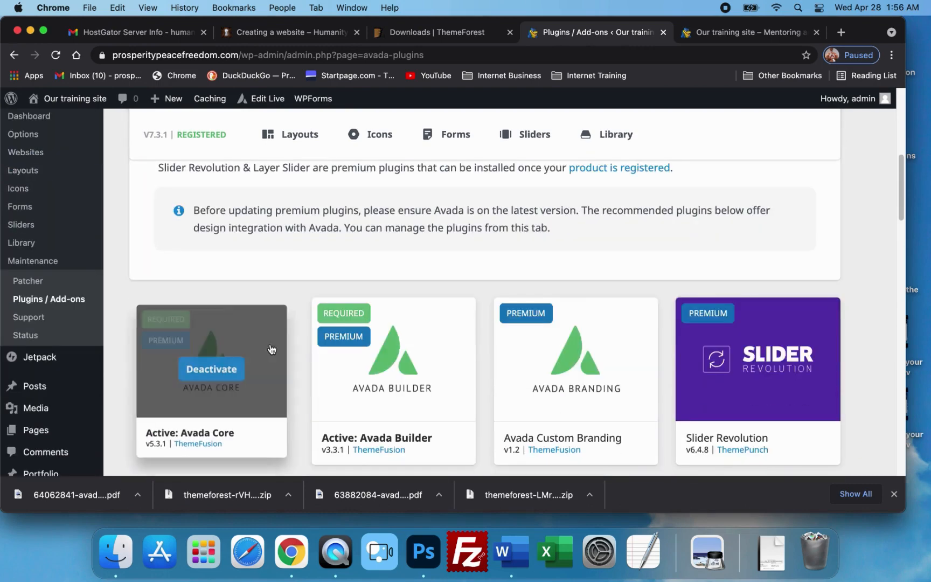
scroll(226, 237, "up", 5)
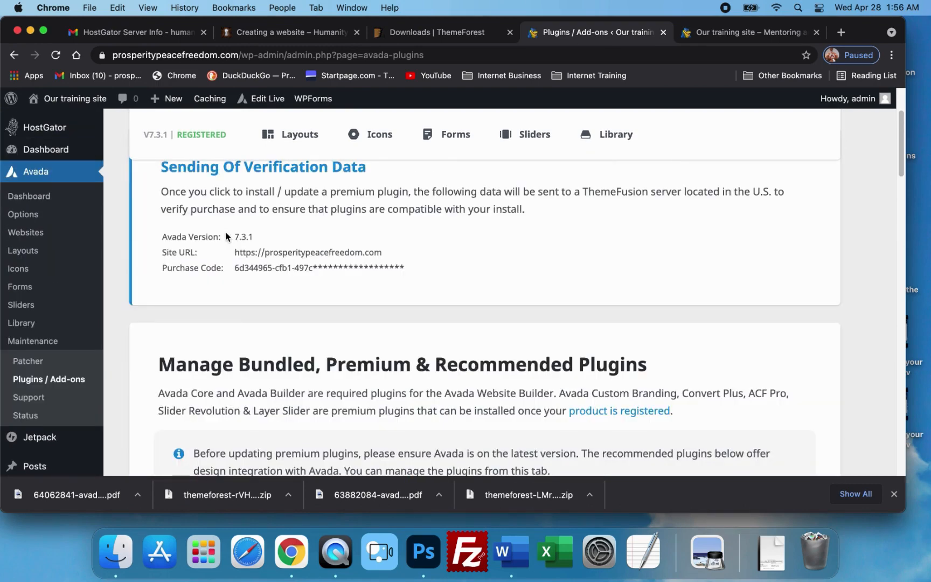
scroll(226, 237, "up", 3)
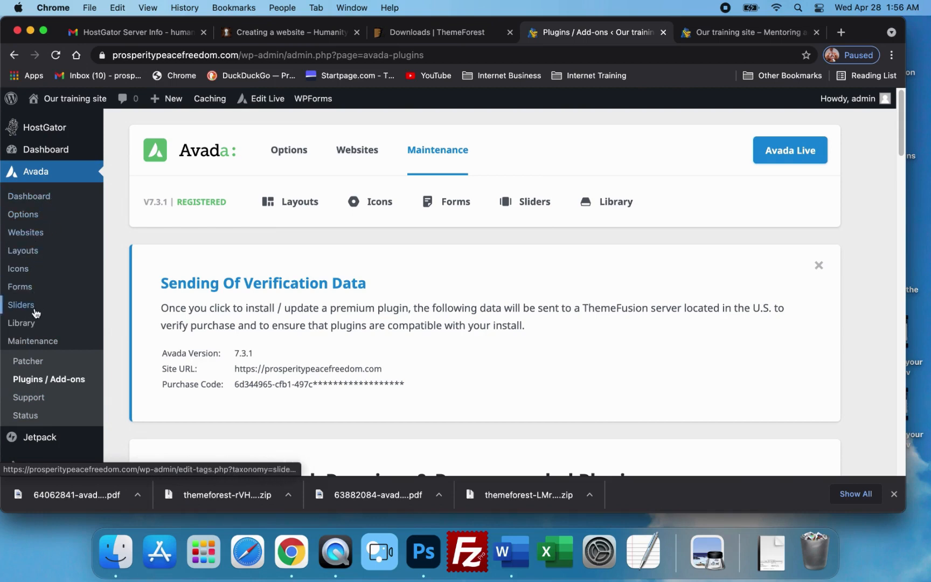
Open Avada's Patcher page and review its verification data and patch information.
left_click(22, 367)
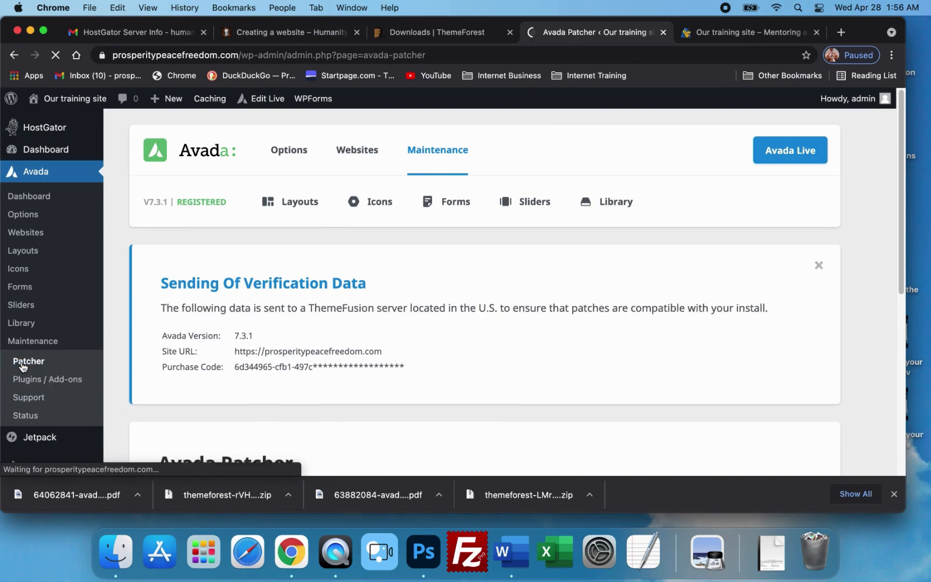
scroll(368, 349, "down", 5)
scroll(366, 349, "up", 5)
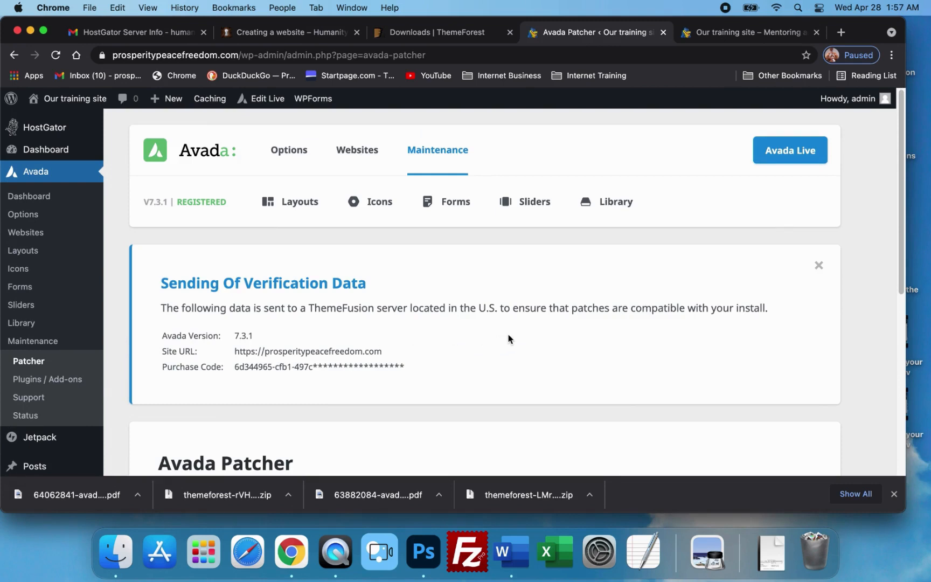
scroll(511, 339, "down", 1)
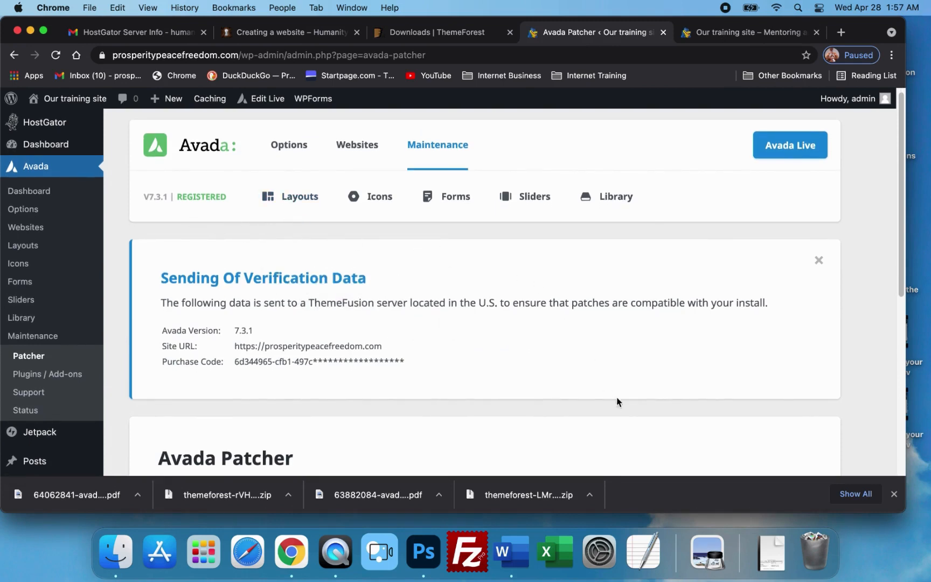
scroll(614, 400, "down", 10)
scroll(675, 399, "up", 10)
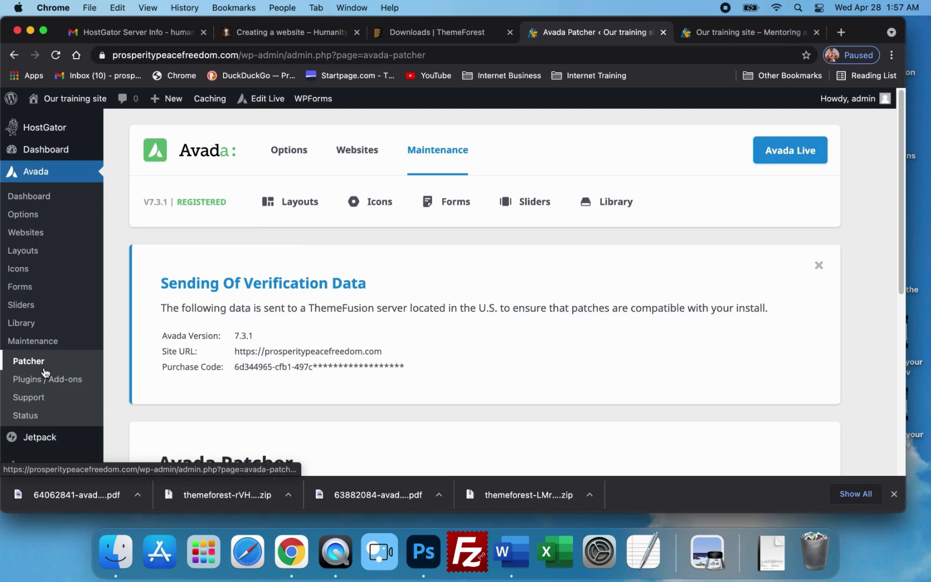
Open Avada's global options and examine the Layout settings and the option categories down to Background.
left_click(24, 216)
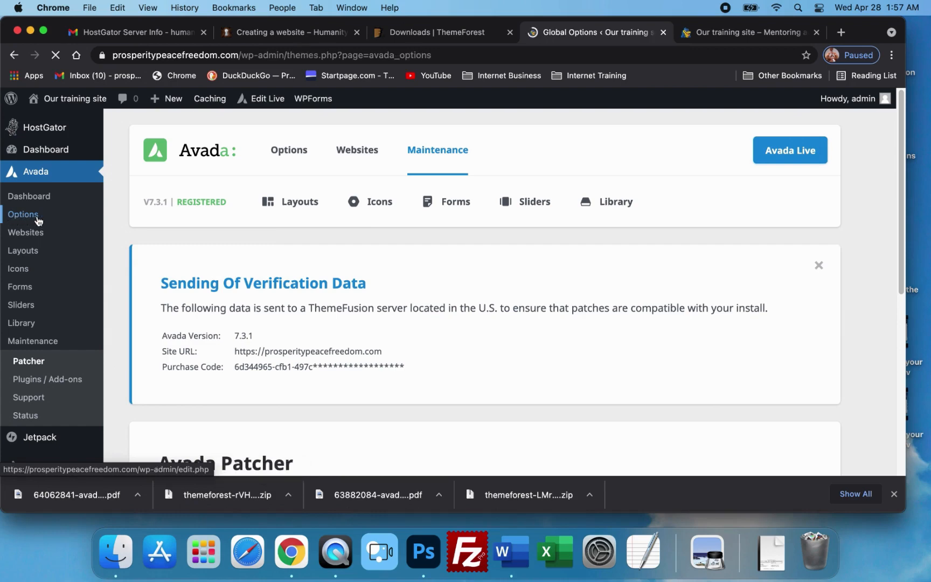
scroll(422, 251, "down", 1)
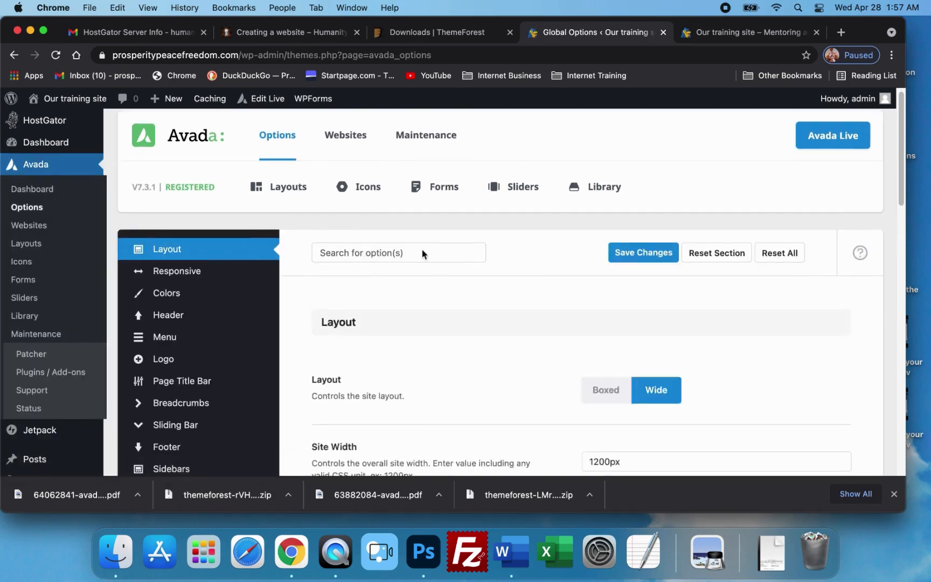
scroll(298, 263, "down", 1)
scroll(237, 178, "down", 2)
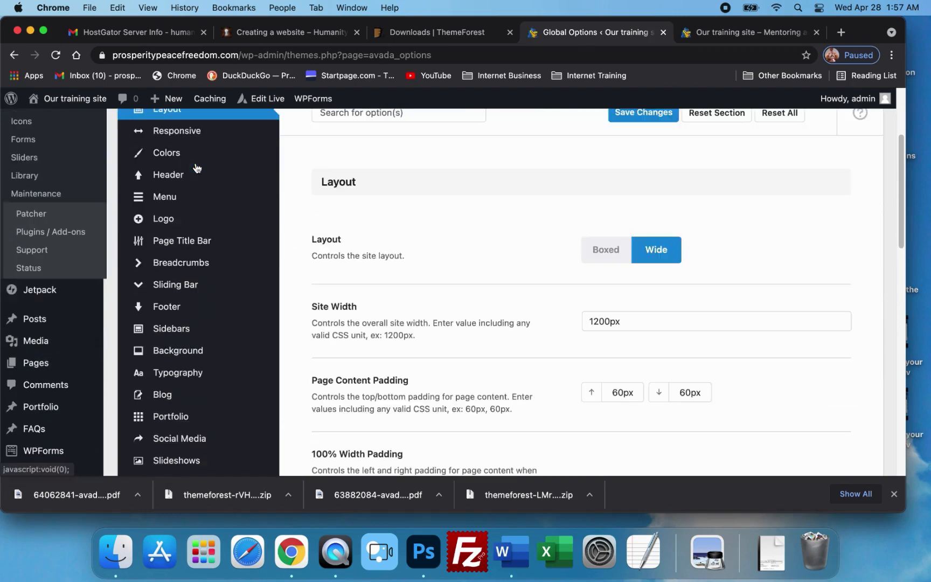
scroll(216, 164, "up", 1)
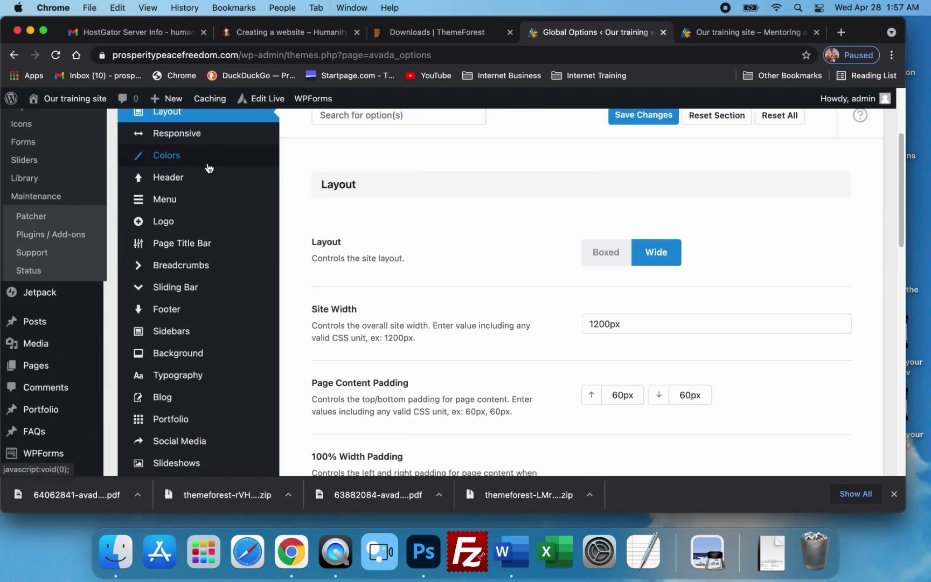
scroll(199, 129, "up", 3)
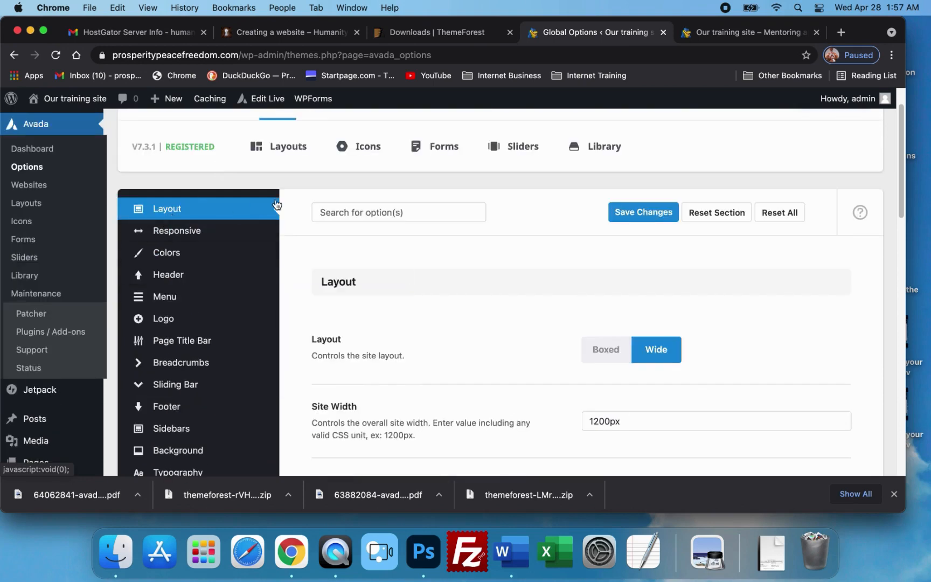
scroll(352, 215, "down", 2)
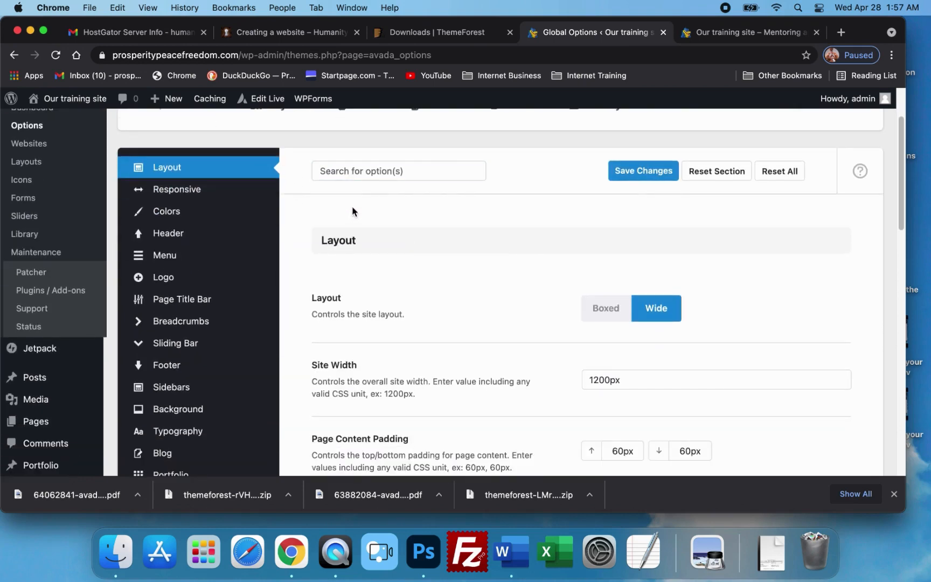
scroll(473, 236, "down", 1)
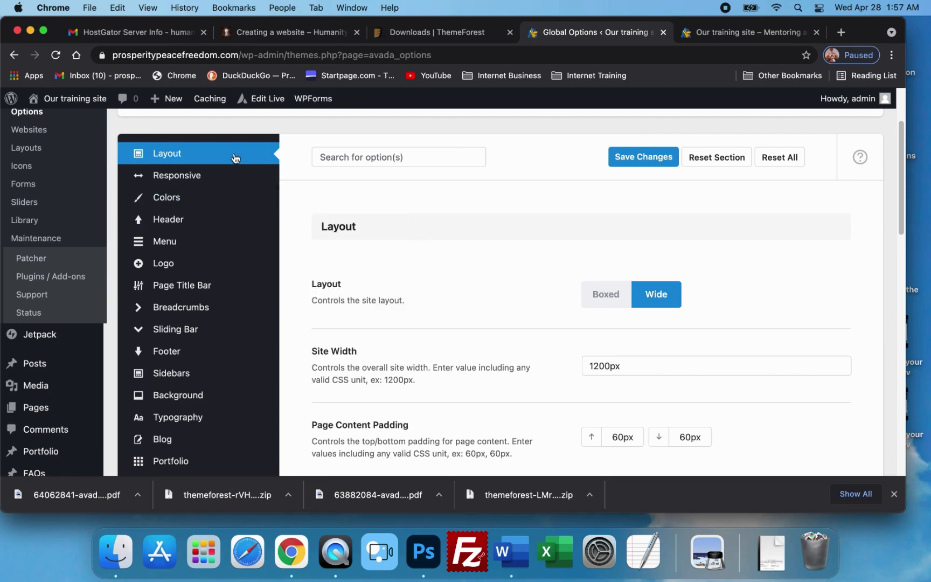
mouse_move(226, 354)
mouse_move(223, 400)
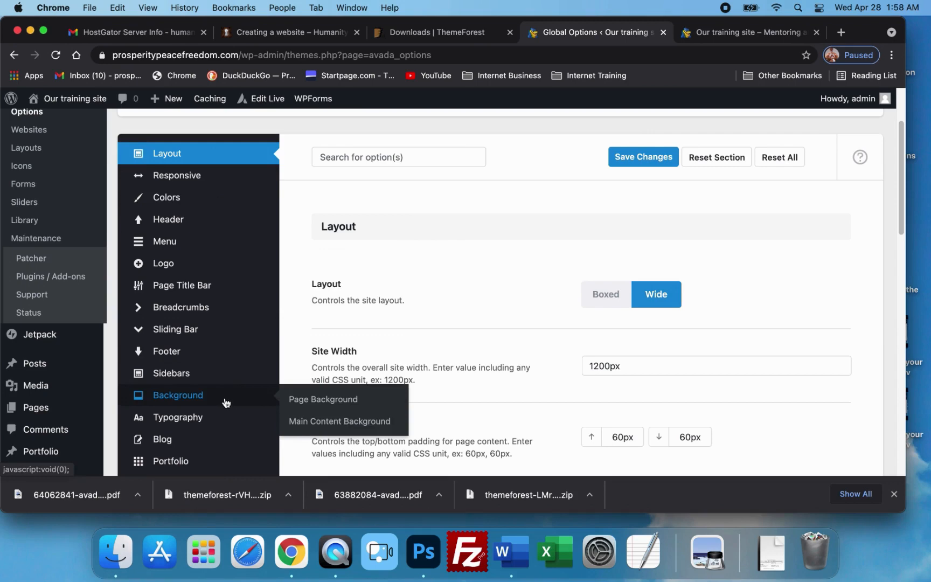
Examine the remaining global option categories down to Import / Export, along with the single and dual sidebar layout settings.
scroll(226, 402, "down", 4)
scroll(225, 426, "down", 1)
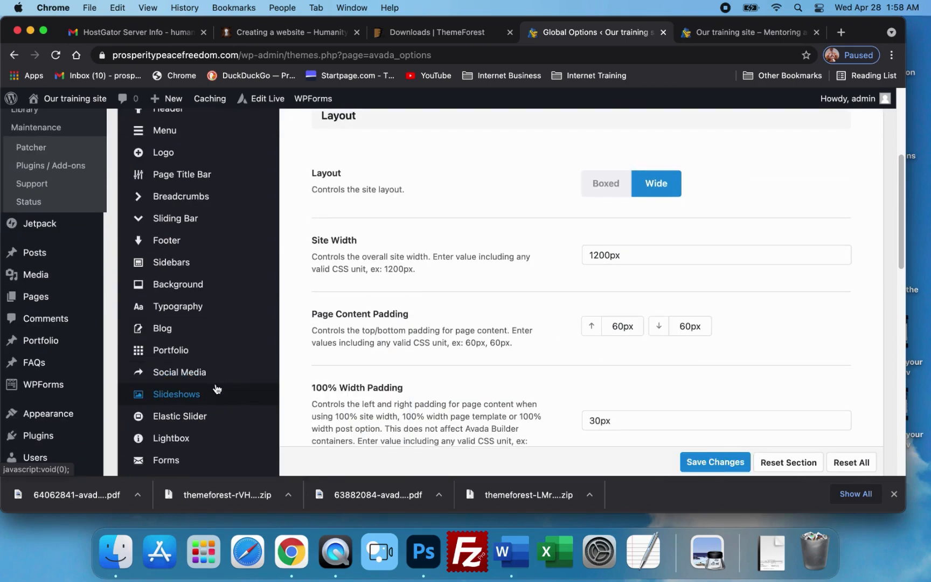
scroll(493, 284, "down", 1)
scroll(467, 300, "down", 3)
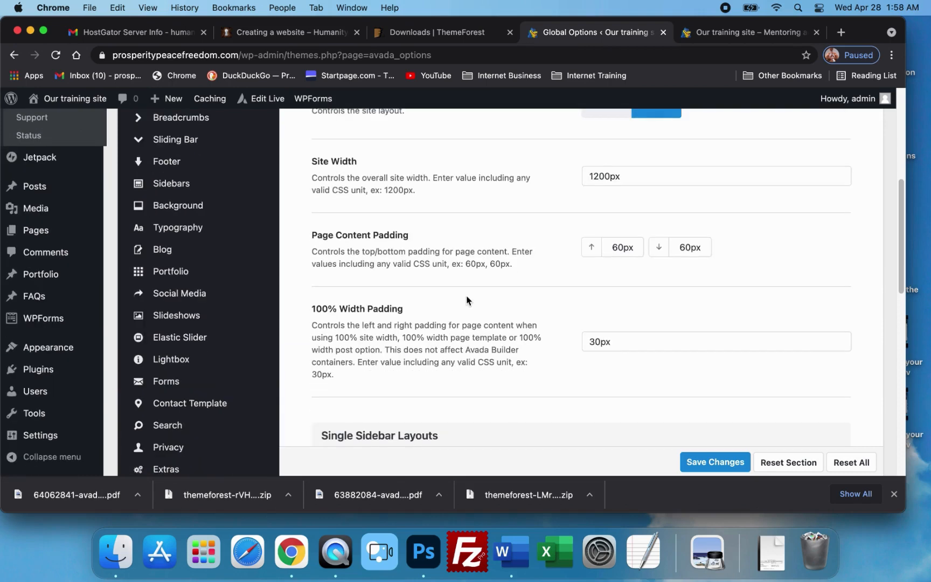
scroll(467, 300, "down", 3)
scroll(384, 336, "up", 14)
scroll(250, 311, "down", 9)
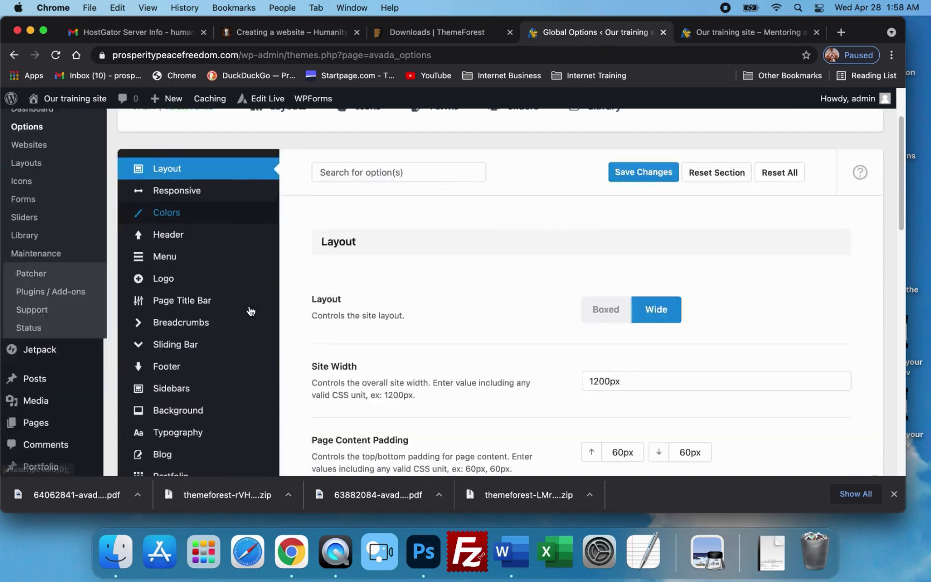
scroll(302, 323, "down", 9)
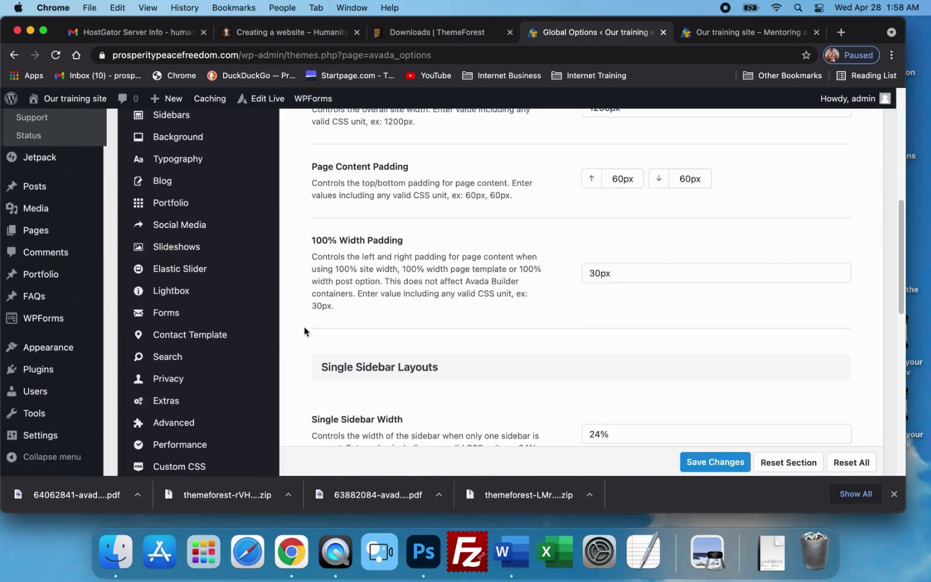
scroll(306, 330, "down", 1)
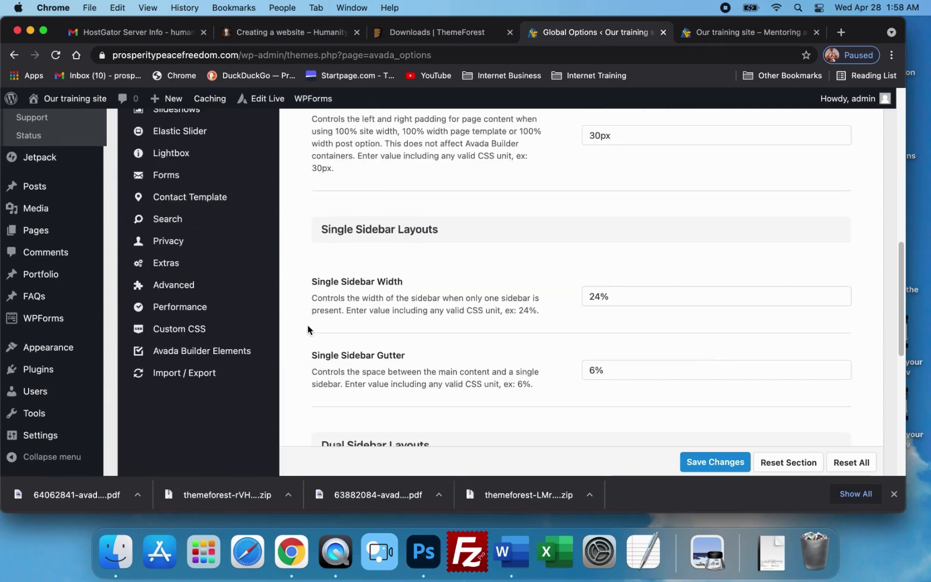
scroll(305, 329, "down", 2)
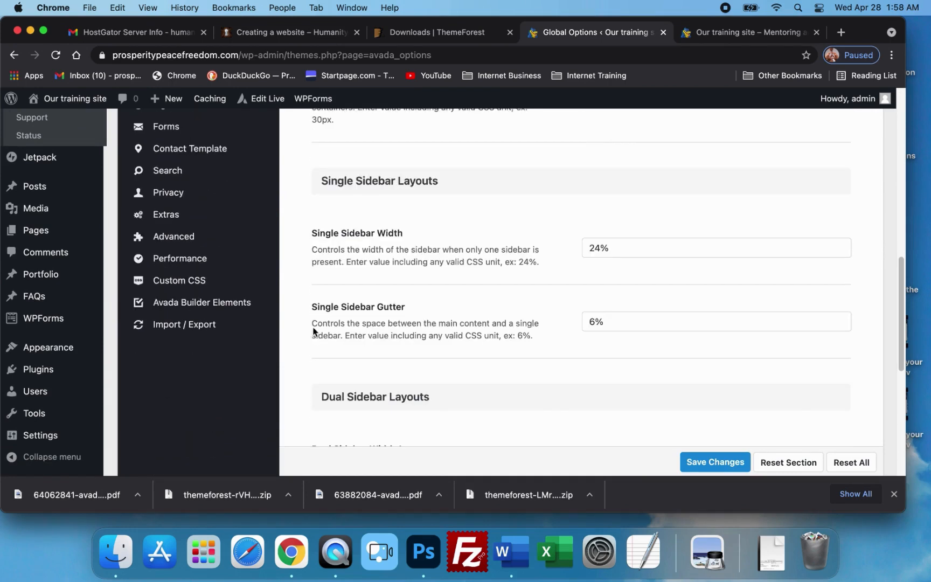
scroll(202, 363, "down", 3)
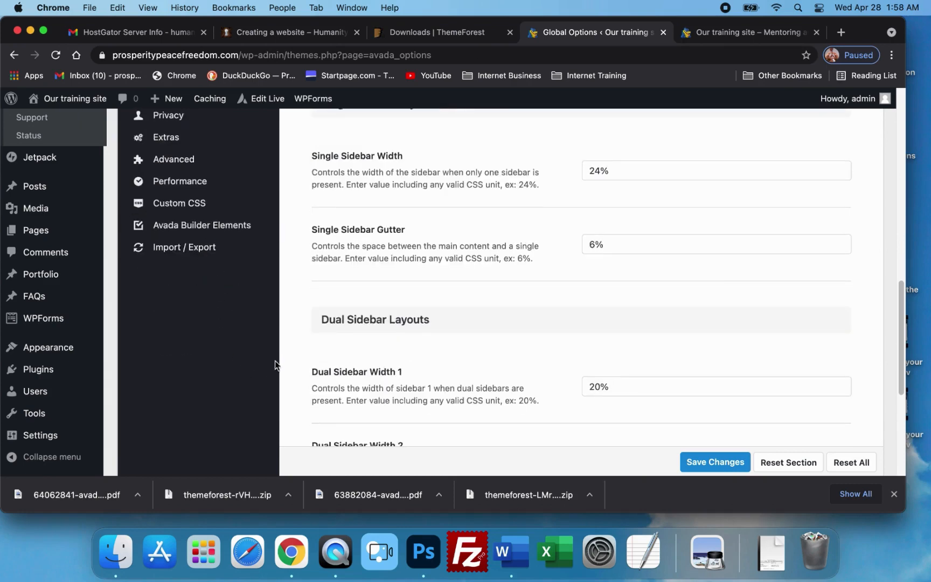
scroll(399, 354, "down", 10)
Return to the start of the global options and review the Menu and Social Media subsections and the site layout settings.
scroll(307, 308, "up", 20)
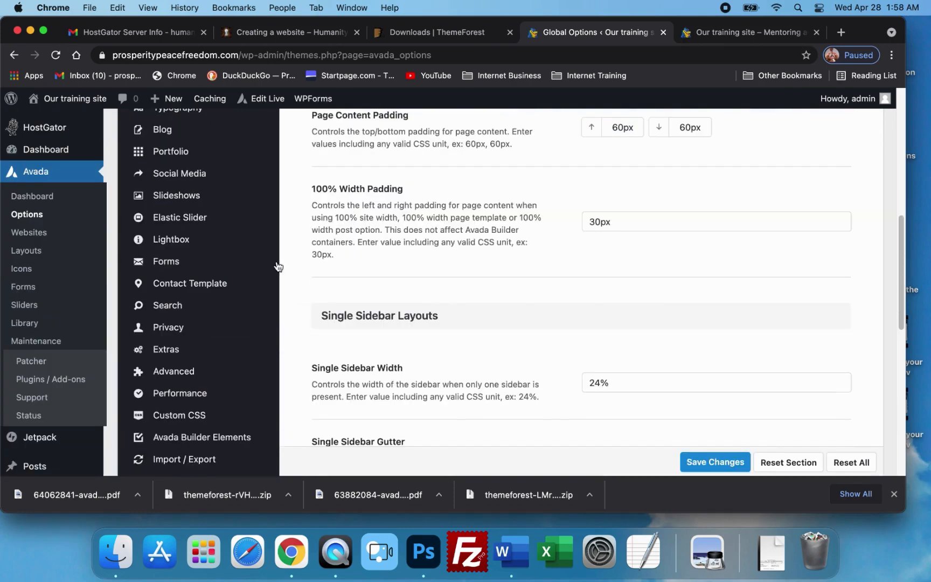
scroll(278, 259, "up", 6)
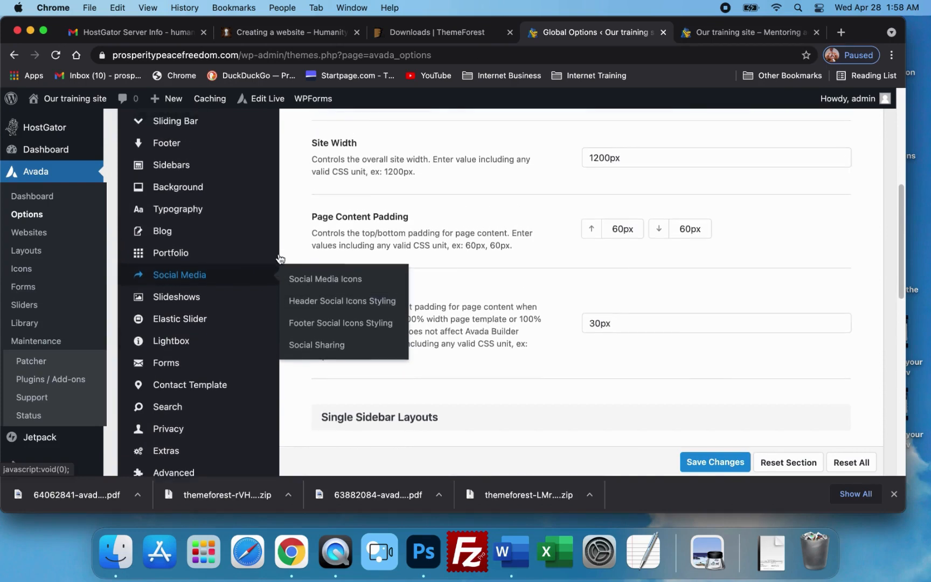
scroll(278, 259, "up", 3)
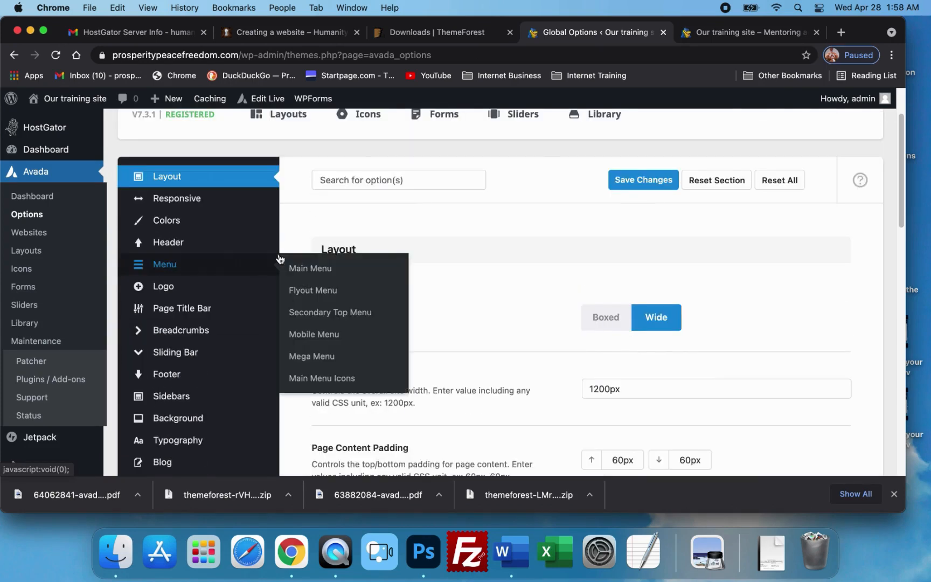
scroll(279, 259, "down", 2)
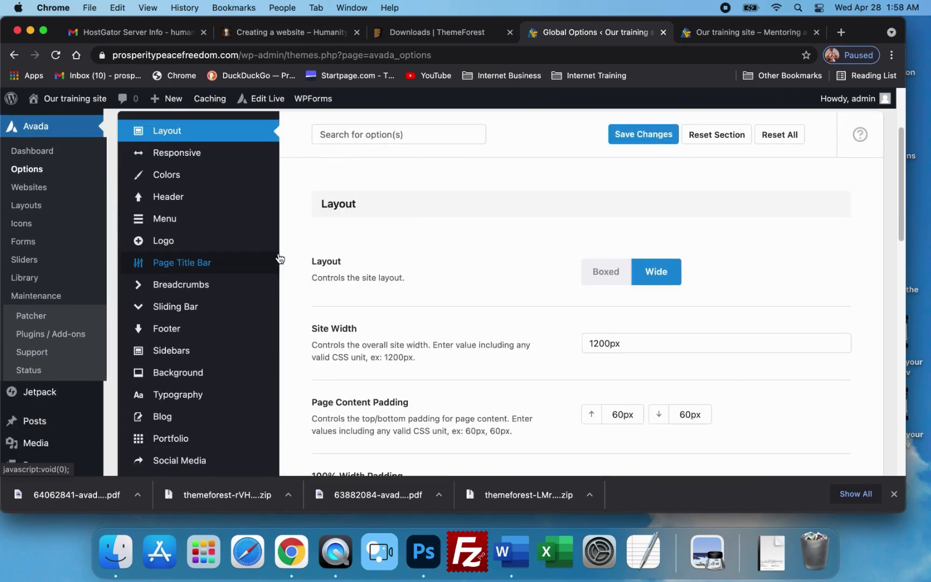
mouse_move(249, 201)
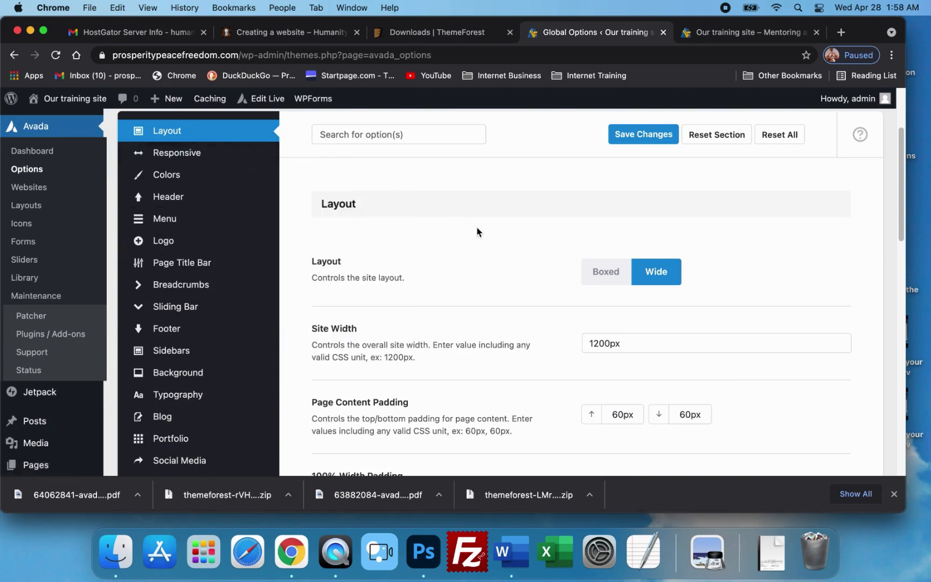
scroll(468, 263, "down", 3)
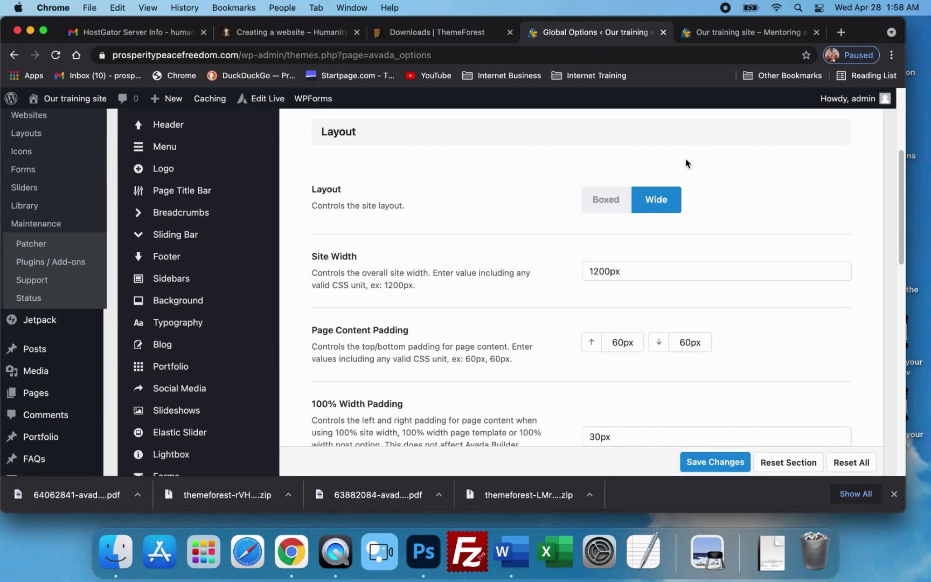
Switch to the training site's front end and reload it to check its appearance with the Avada theme.
left_click(752, 33)
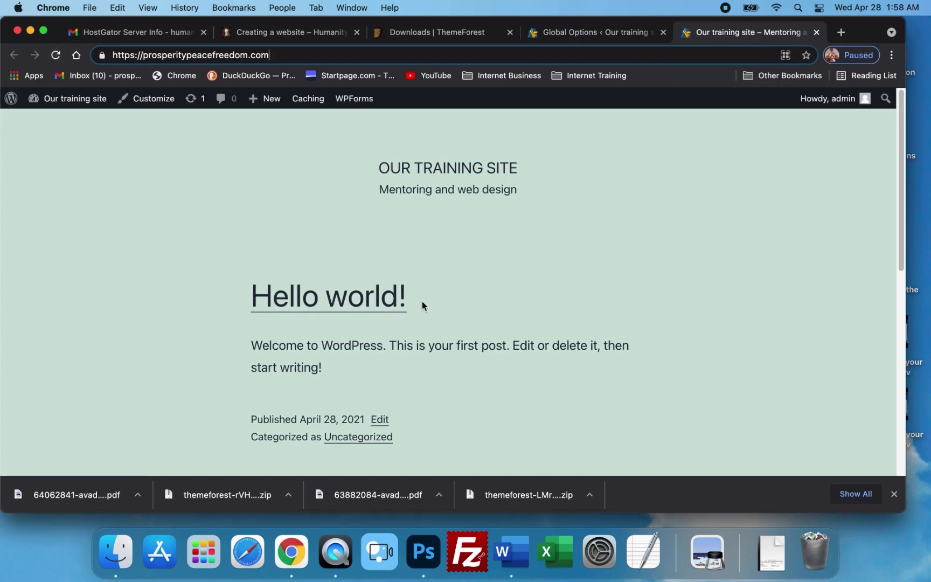
left_click(56, 55)
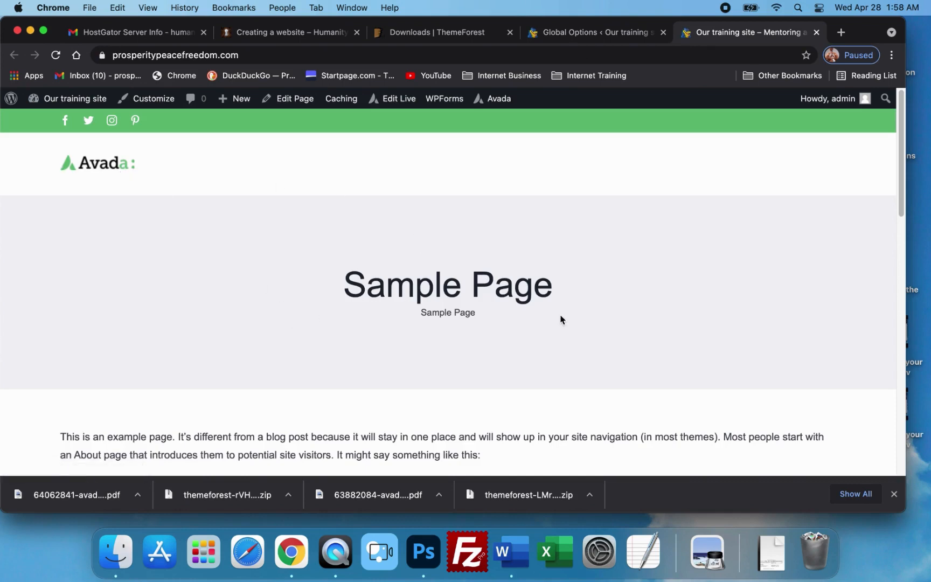
Open Avada's Logo options, review them down to the Default Logo image, and compare with the logo on the live site.
scroll(596, 305, "down", 1)
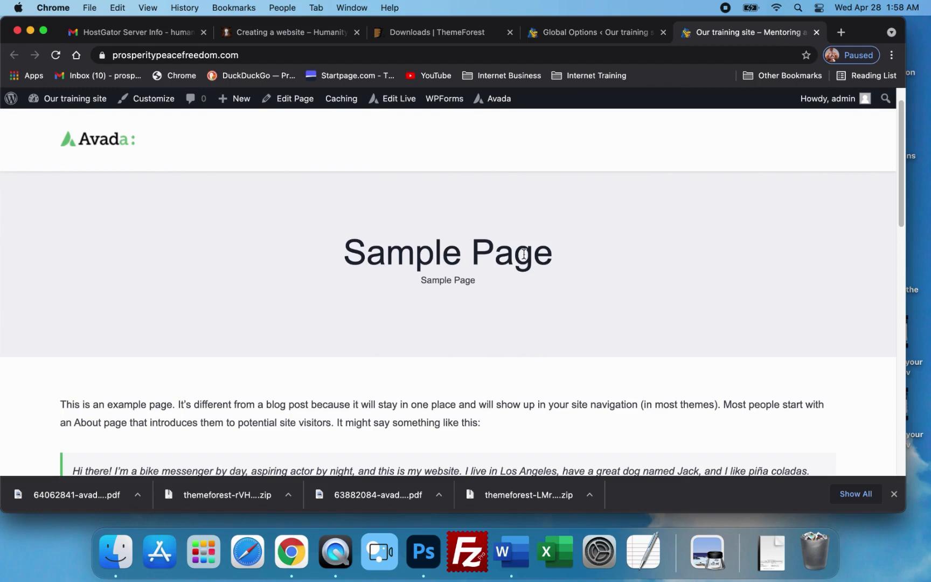
left_click(602, 34)
mouse_move(209, 168)
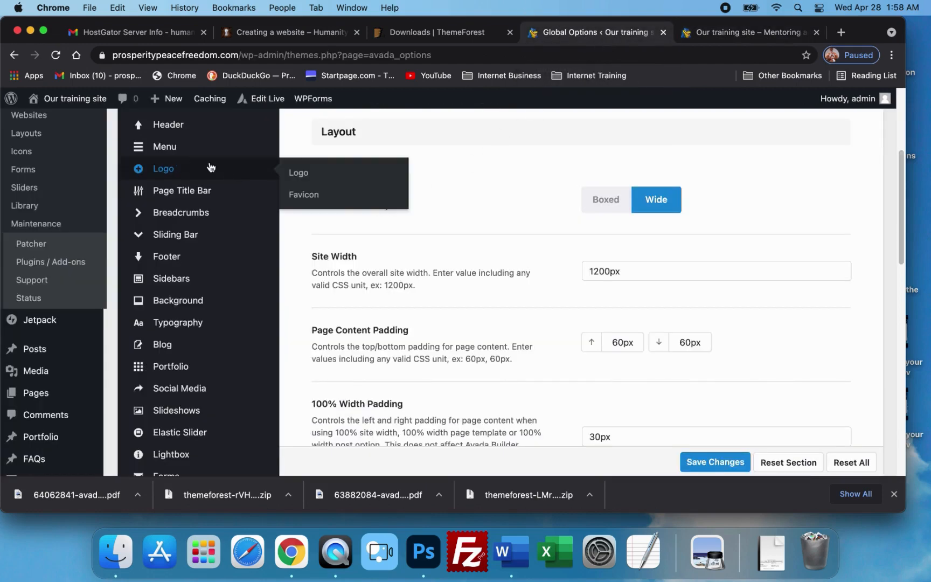
left_click(169, 171)
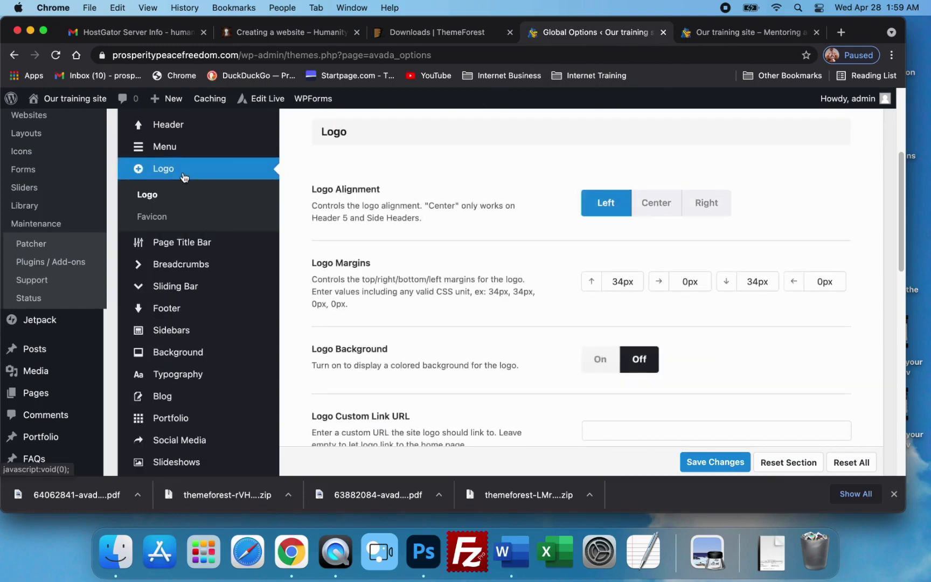
scroll(495, 279, "down", 5)
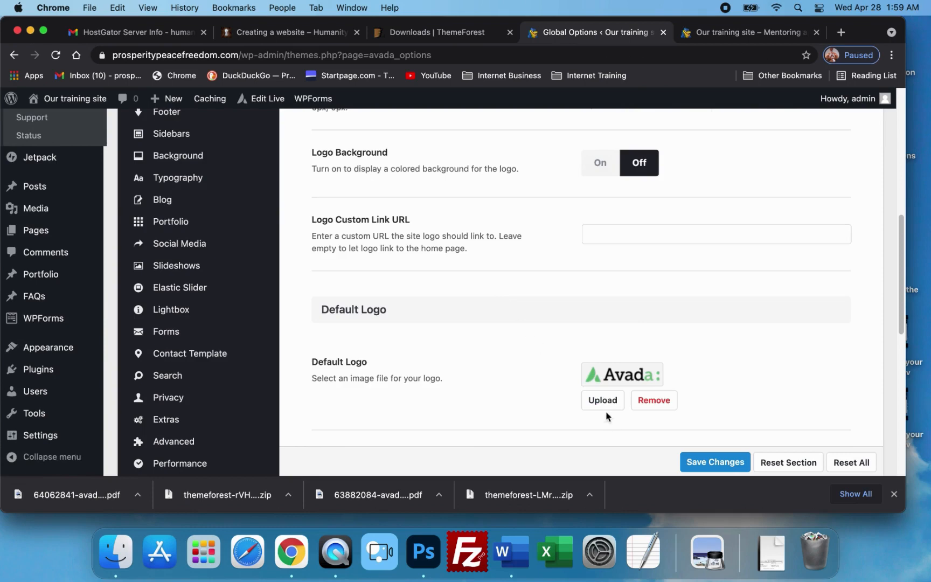
left_click(749, 34)
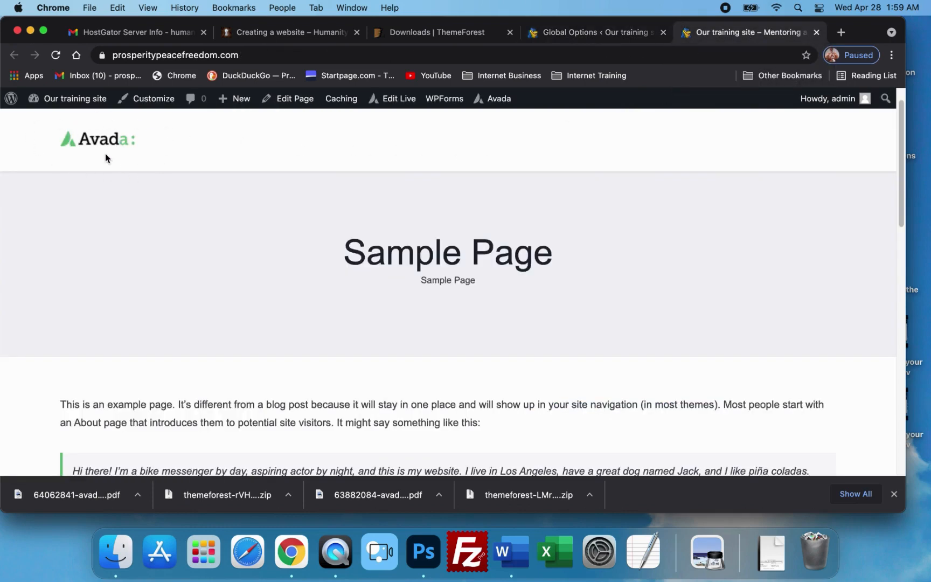
Go back to the global options and look through the categories down to Import / Export and up to Layout.
left_click(598, 34)
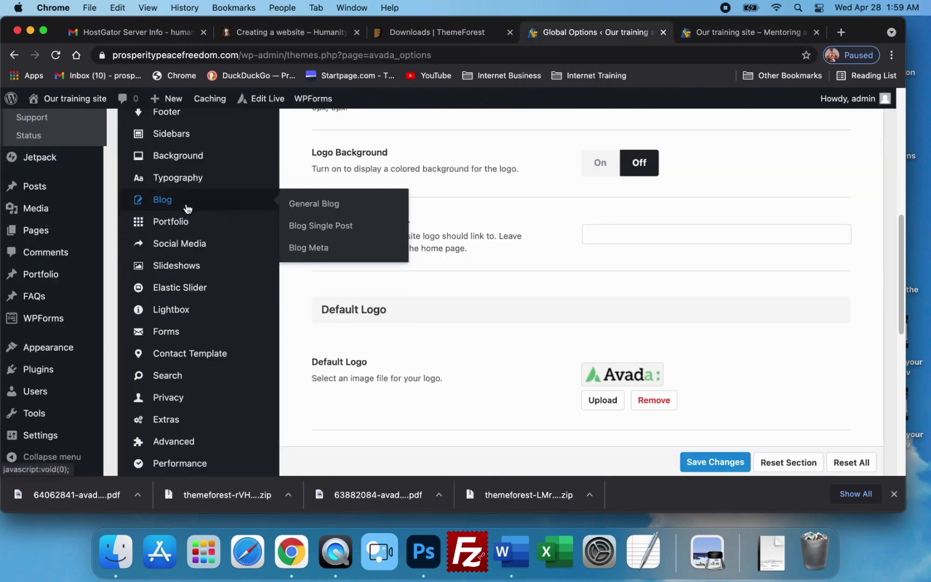
scroll(187, 208, "down", 1)
scroll(187, 208, "down", 2)
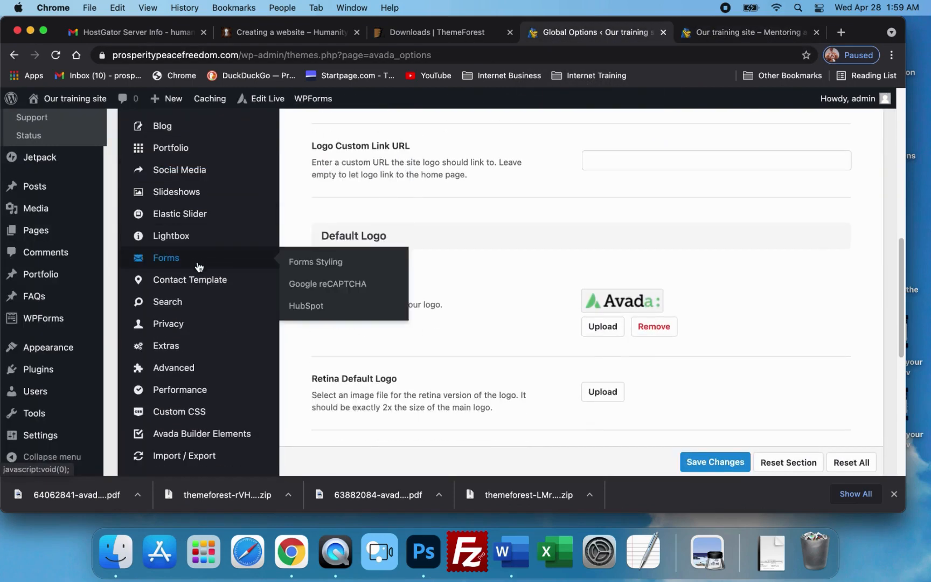
scroll(197, 263, "up", 8)
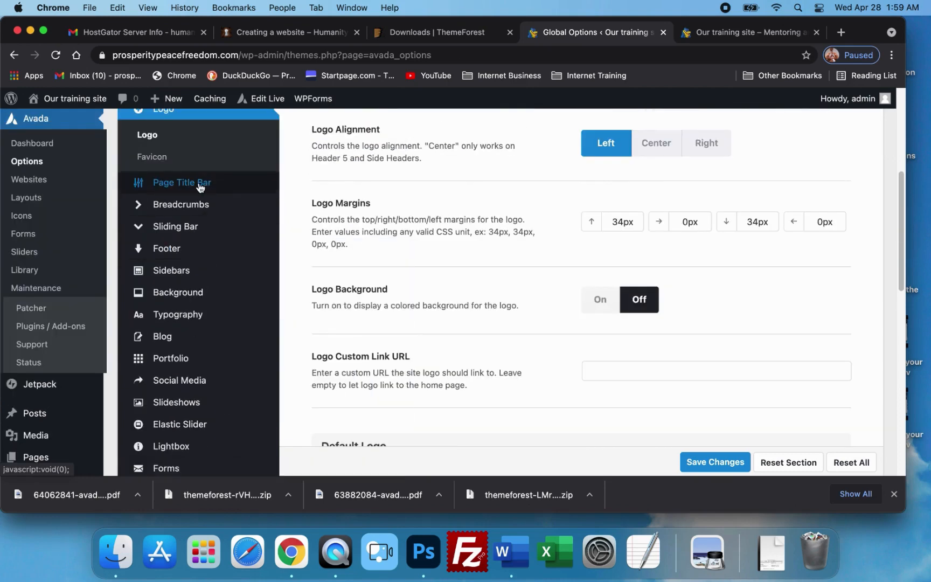
scroll(202, 226, "up", 6)
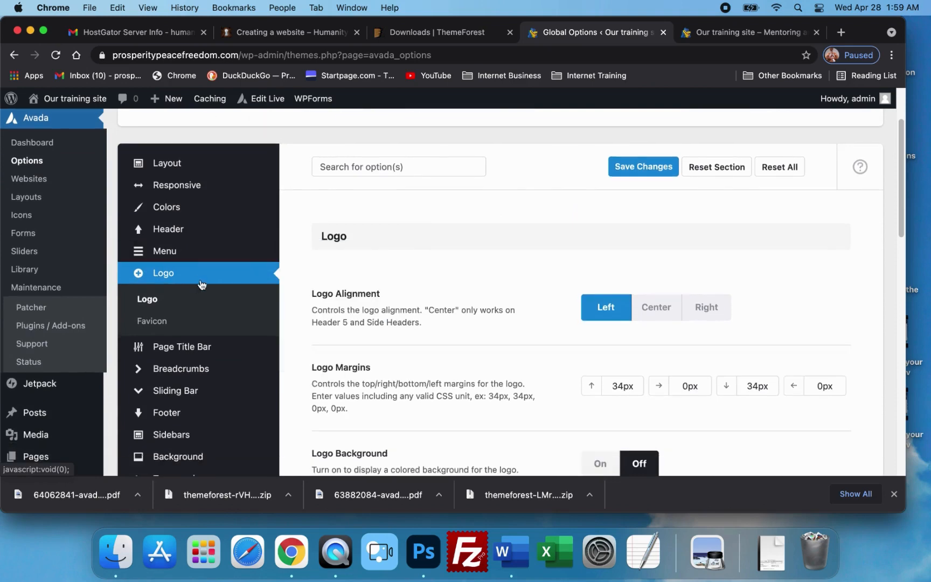
Open the Page Title Bar options and skim the whole section, returning to its display settings.
left_click(177, 346)
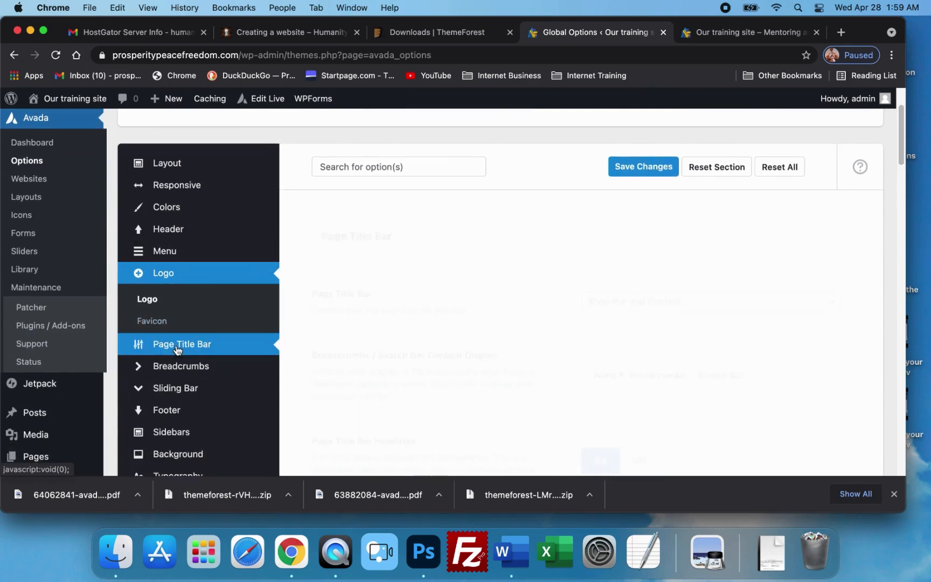
scroll(484, 266, "down", 8)
scroll(534, 308, "down", 15)
scroll(580, 333, "down", 2)
scroll(509, 308, "up", 9)
scroll(512, 309, "down", 9)
scroll(547, 318, "down", 3)
scroll(547, 317, "up", 12)
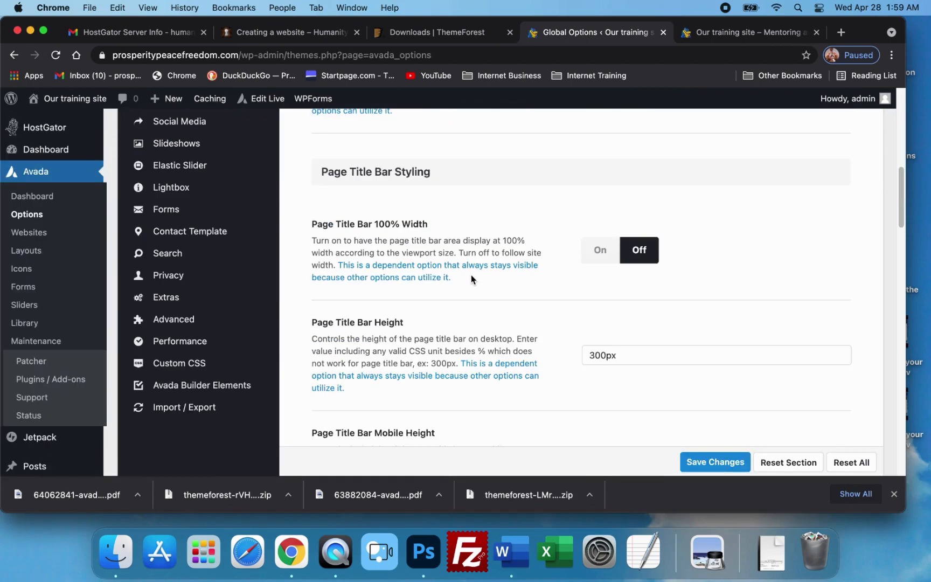
scroll(472, 278, "up", 5)
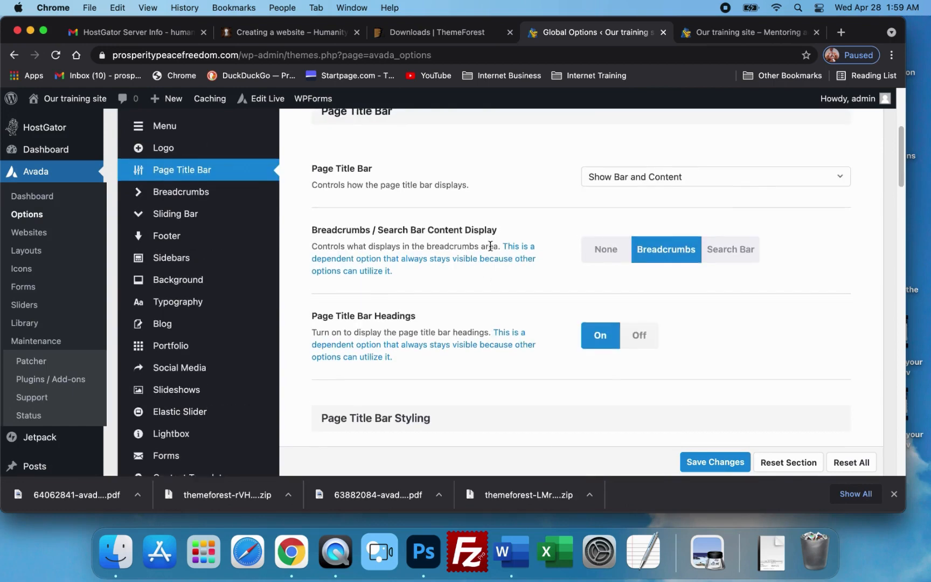
scroll(491, 247, "up", 3)
Examine the Page Title Bar display, styling, heading font and text alignment settings down to the background image uploads.
scroll(506, 249, "down", 5)
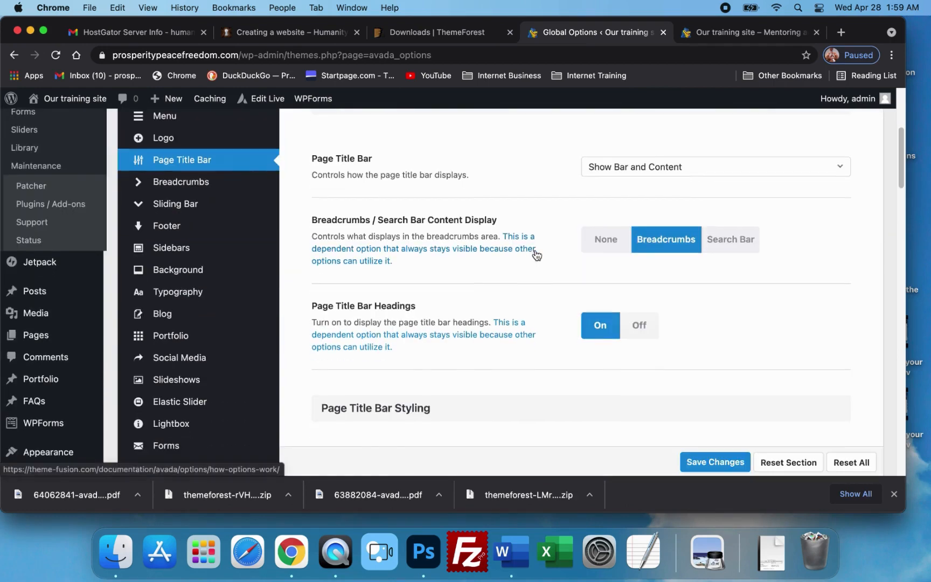
scroll(535, 254, "down", 3)
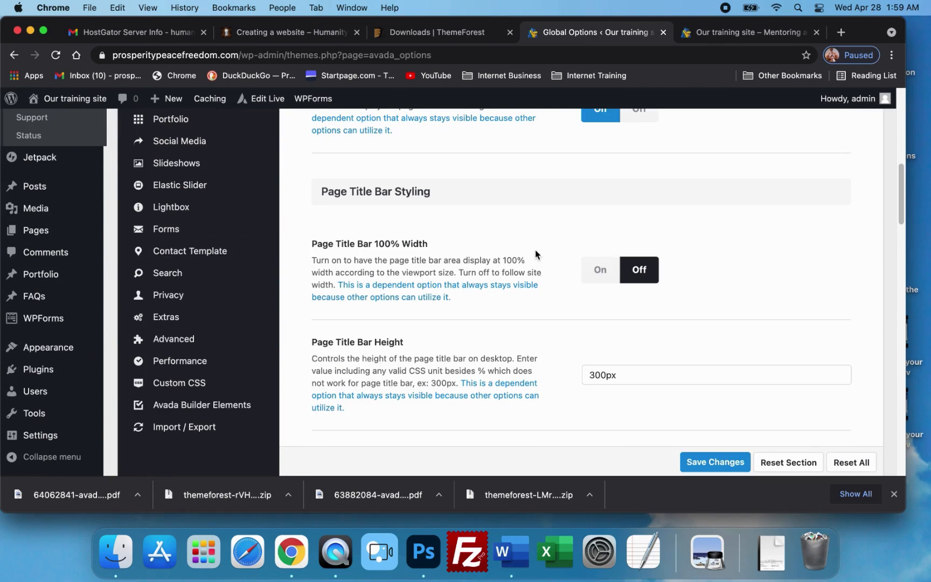
scroll(536, 253, "down", 5)
scroll(538, 255, "down", 4)
scroll(538, 255, "down", 2)
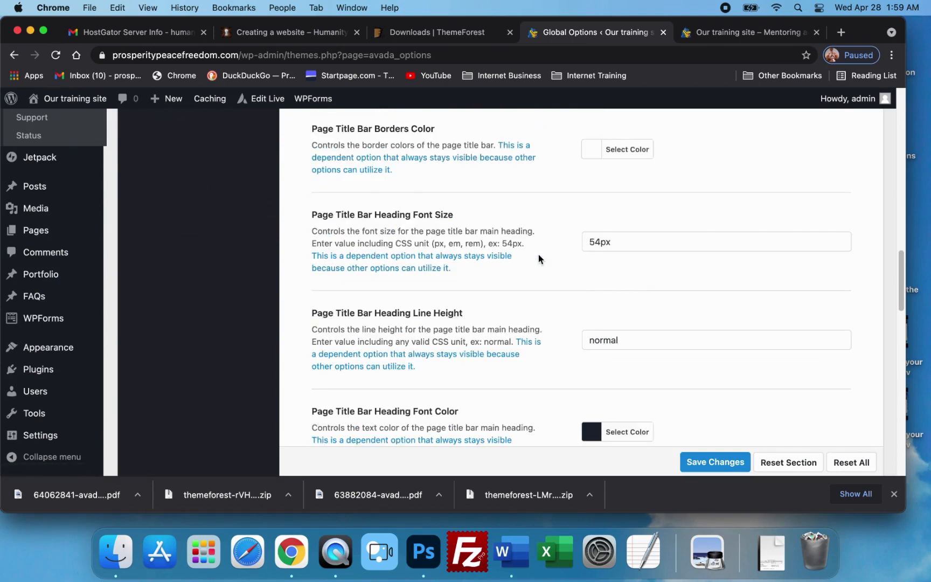
scroll(539, 255, "down", 7)
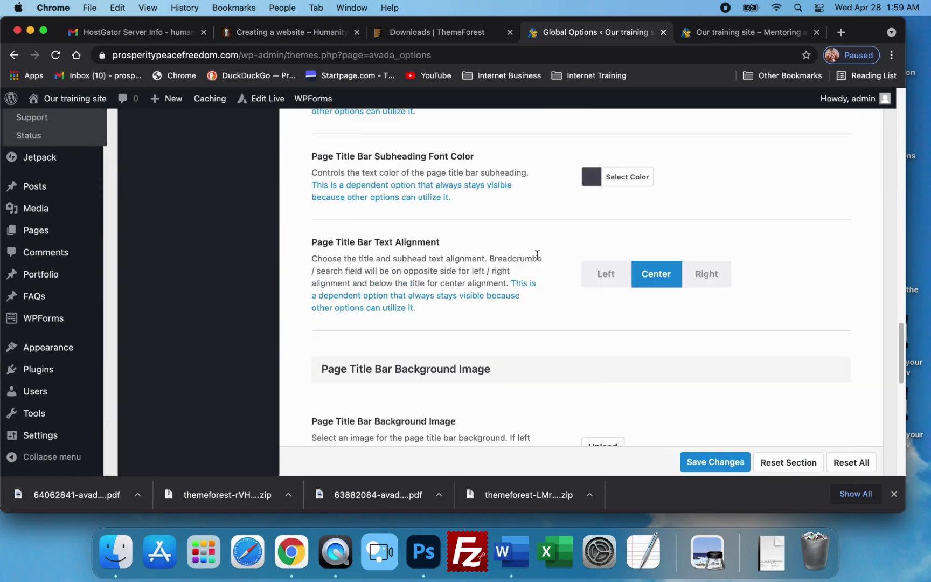
scroll(537, 255, "down", 3)
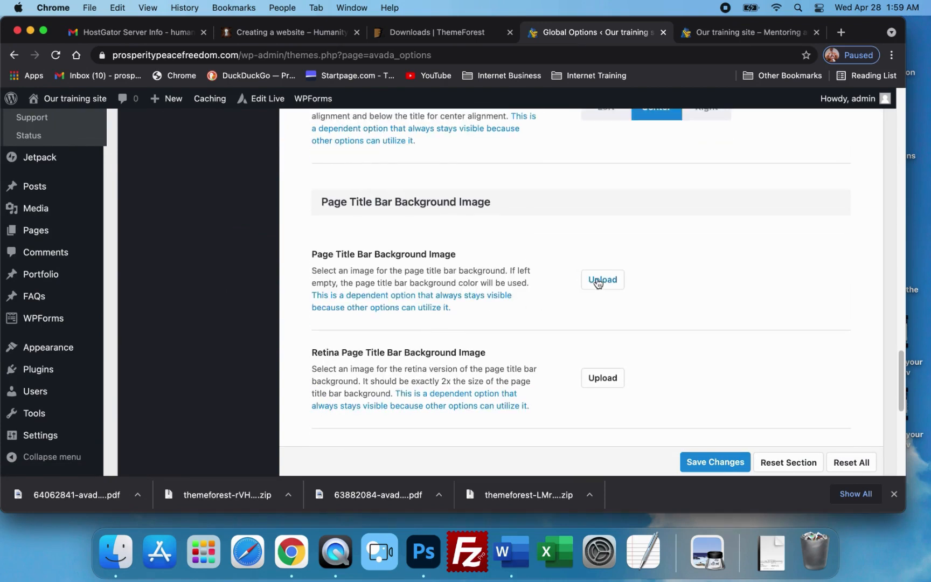
Switch to the live site and inspect the page title bar area above the sample page's content.
left_click(746, 32)
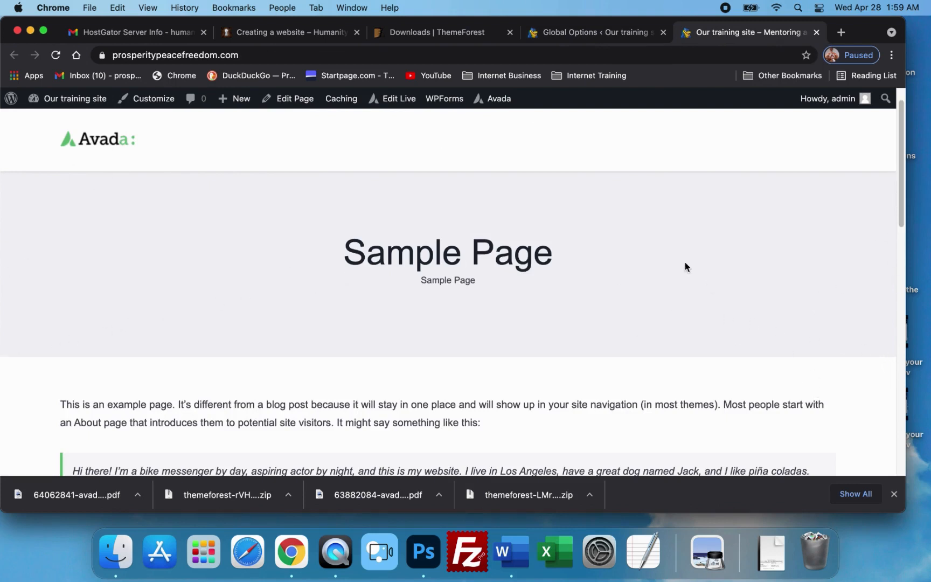
scroll(586, 264, "down", 3)
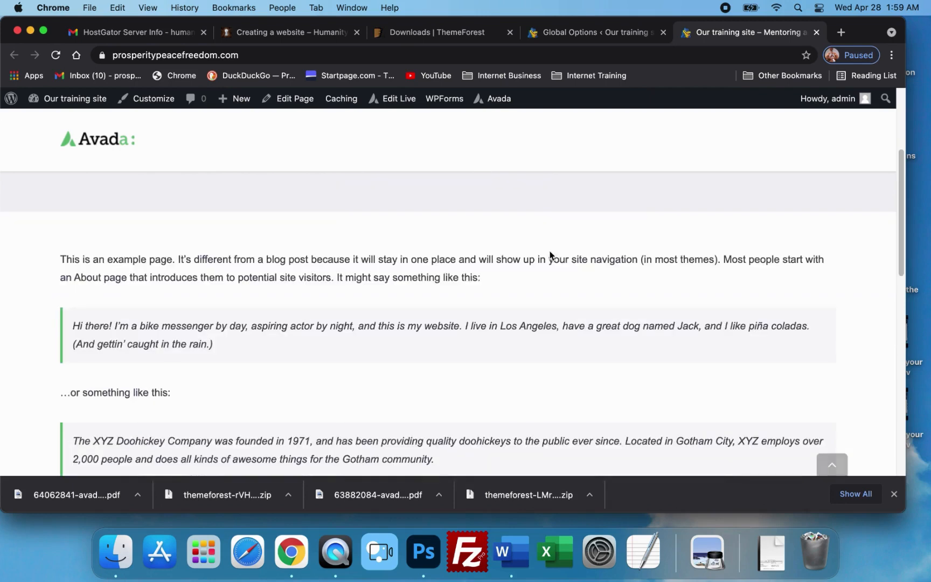
scroll(550, 177, "up", 5)
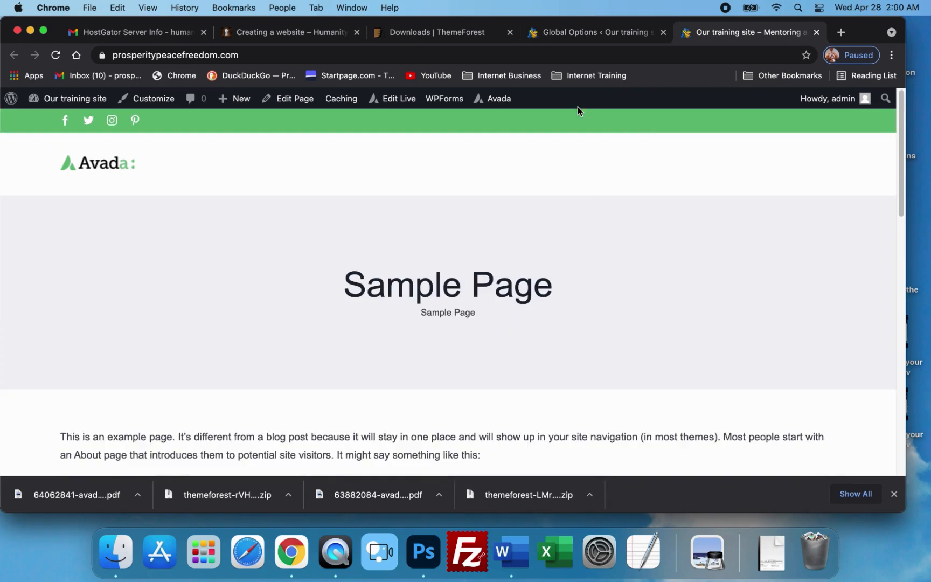
Return to the global options and review the subsections of the Header, Menu, Footer and Sidebars categories.
left_click(602, 33)
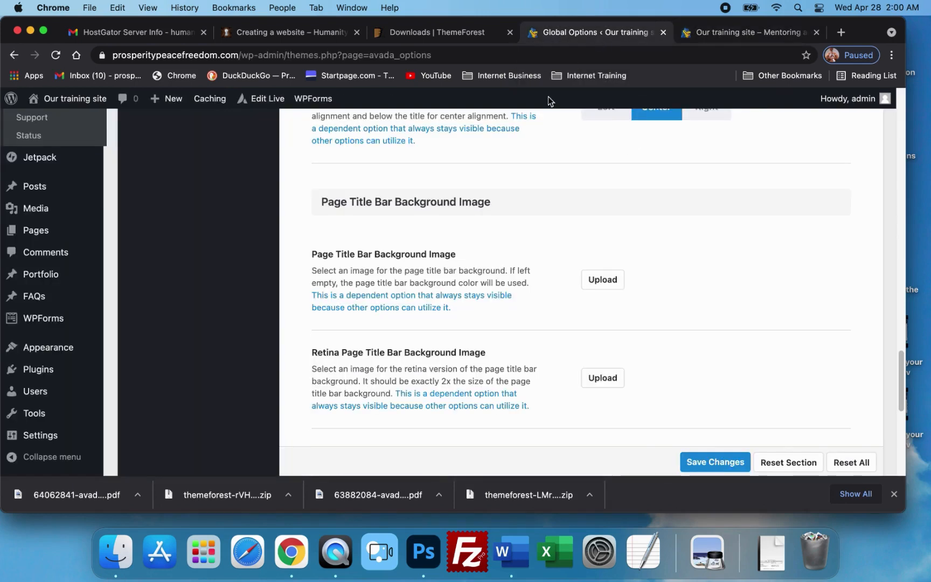
scroll(425, 197, "up", 15)
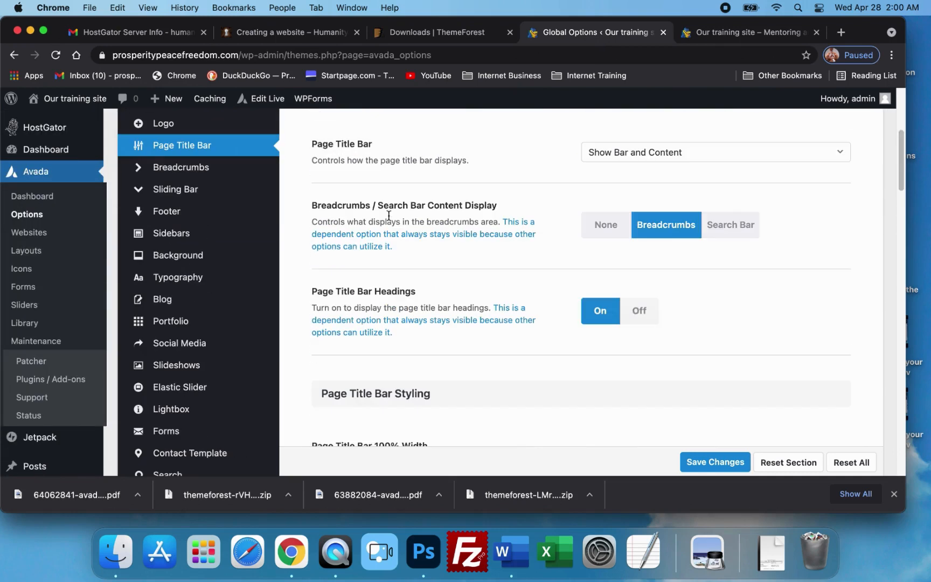
mouse_move(266, 208)
scroll(258, 216, "up", 4)
scroll(259, 232, "down", 1)
mouse_move(167, 287)
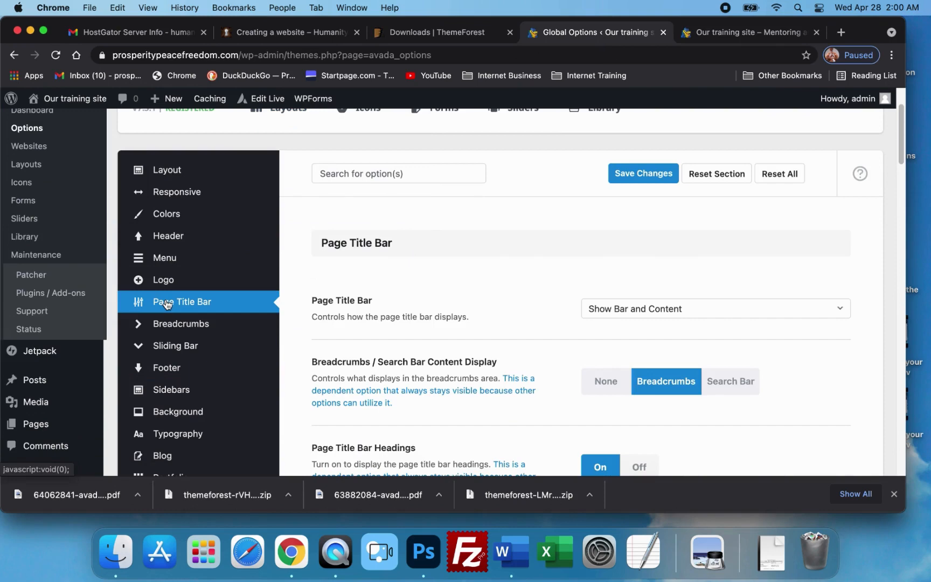
mouse_move(182, 235)
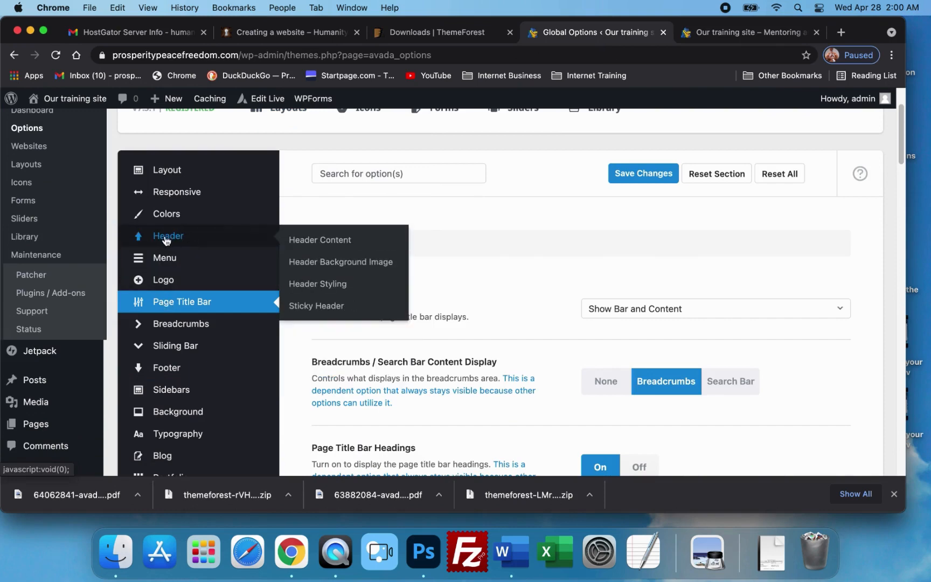
mouse_move(152, 259)
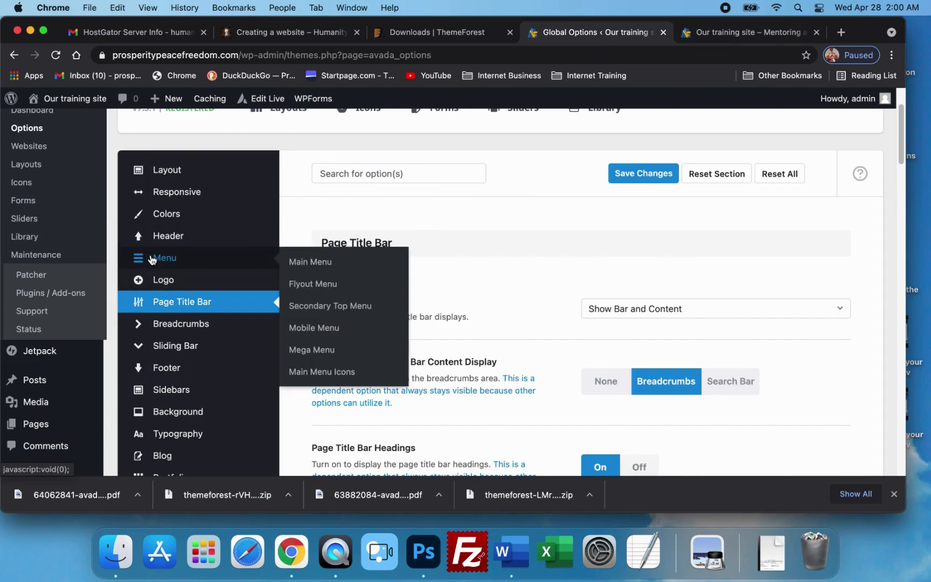
scroll(162, 269, "down", 3)
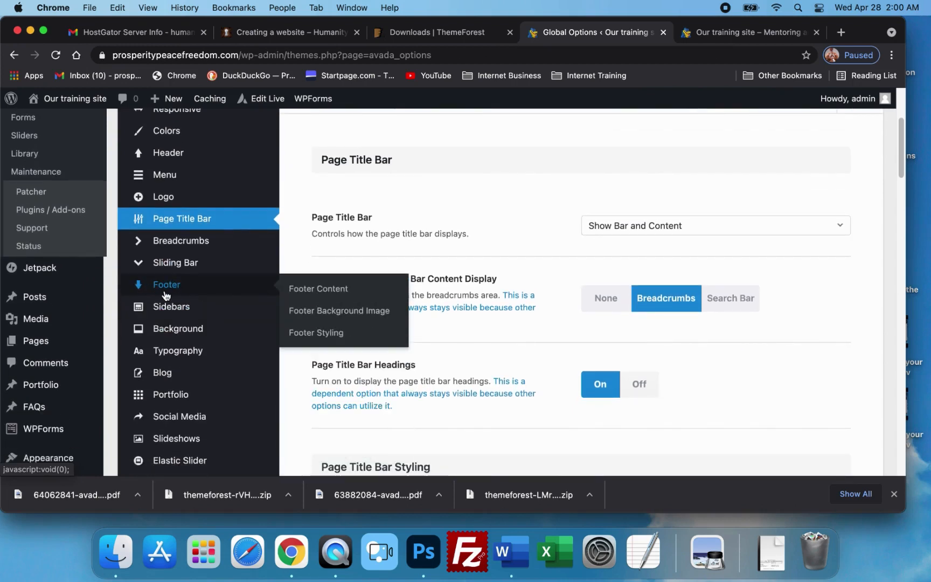
mouse_move(225, 300)
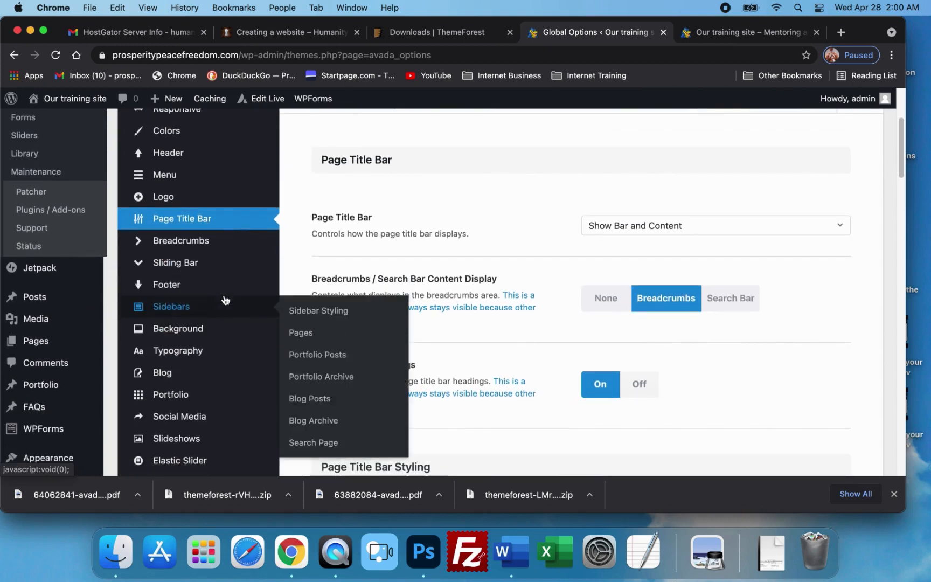
Examine the live site's footer with its widgets, copyright line and social icons, and return to the page header.
left_click(765, 34)
scroll(418, 370, "down", 10)
scroll(148, 374, "down", 2)
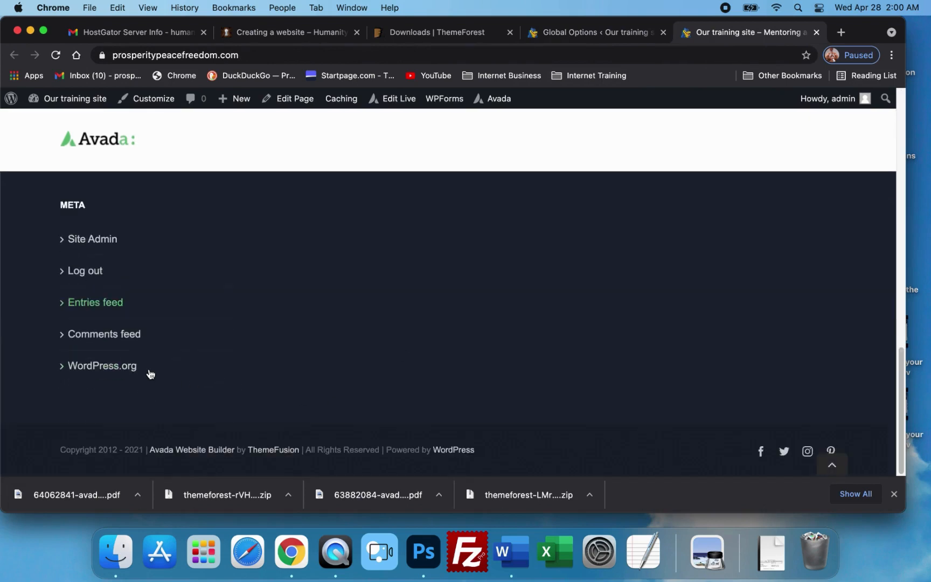
scroll(81, 347, "up", 3)
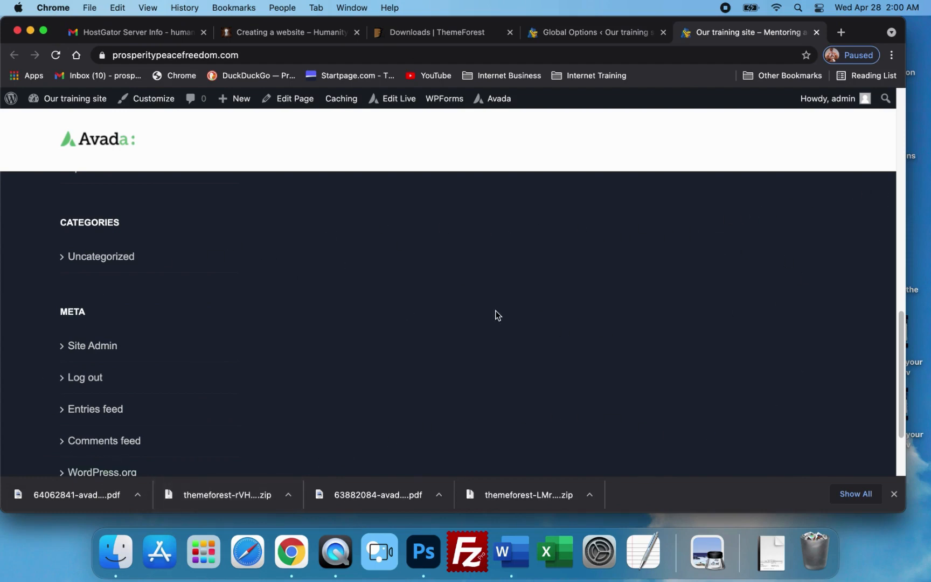
scroll(491, 321, "up", 15)
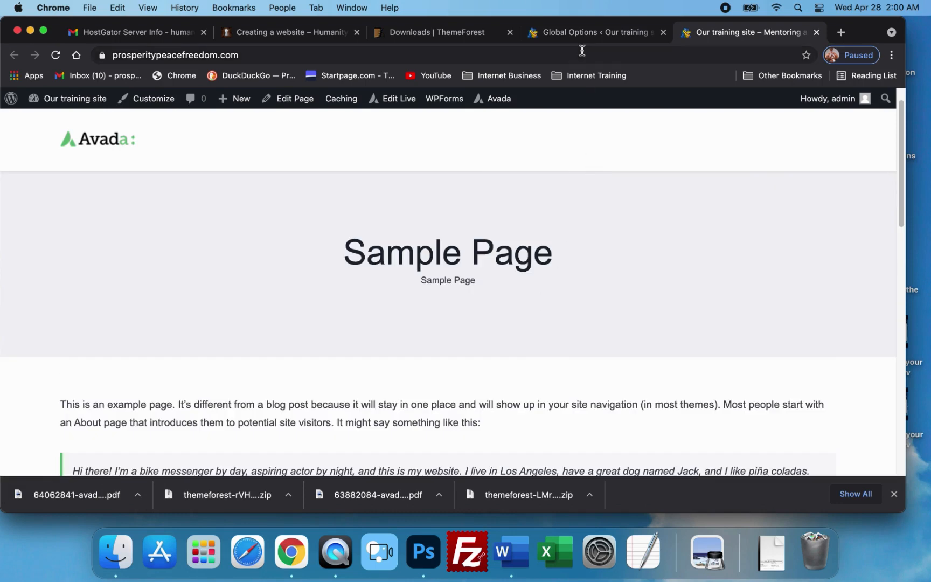
Open the Background options in Avada's global options, review the Page Background settings, and compare them with the live site.
left_click(580, 41)
scroll(215, 280, "down", 5)
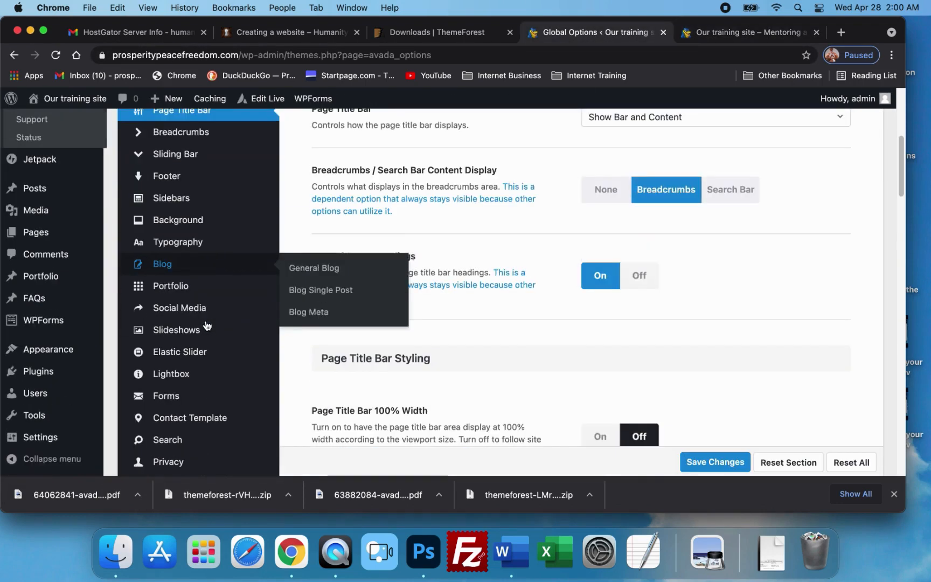
mouse_move(187, 225)
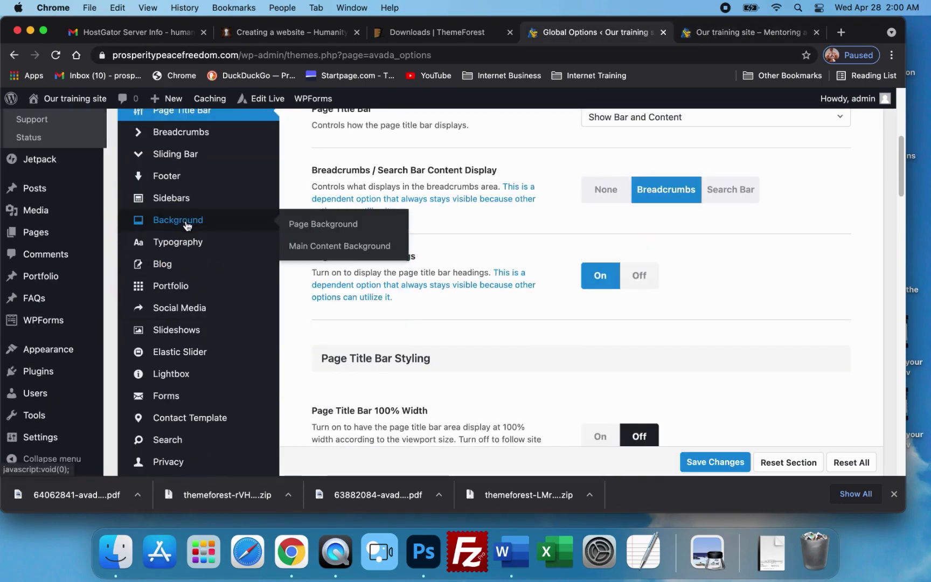
left_click(187, 225)
scroll(555, 344, "up", 5)
scroll(567, 323, "down", 2)
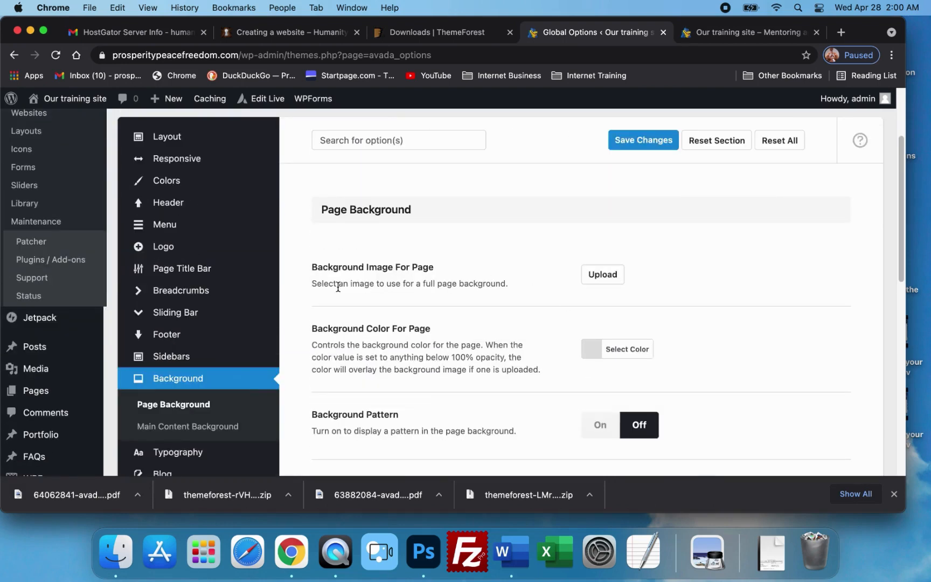
left_click(750, 34)
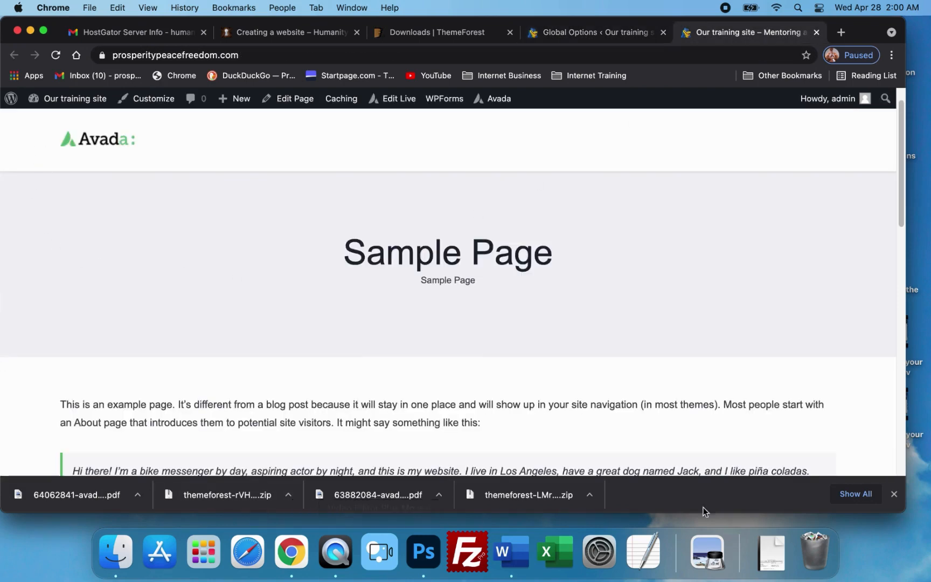
left_click(589, 35)
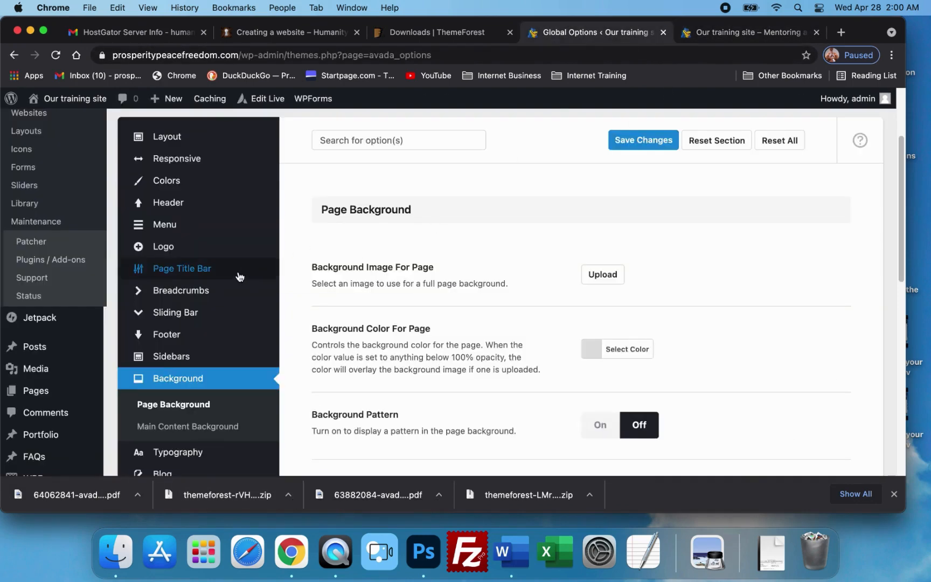
Review the option categories below Background in the global options, including Blog, and open the Body Typography settings.
scroll(240, 275, "down", 5)
mouse_move(227, 355)
scroll(227, 355, "down", 2)
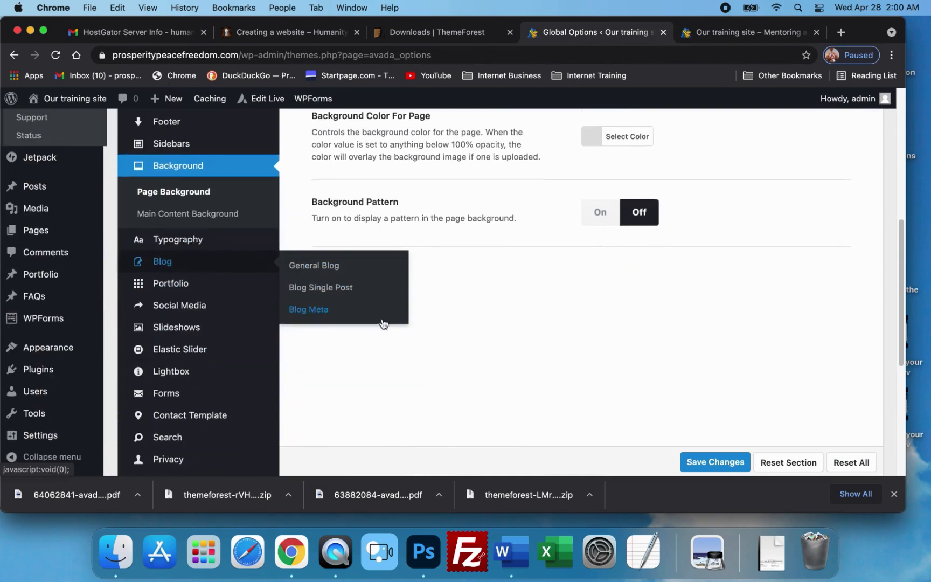
scroll(379, 331, "down", 1)
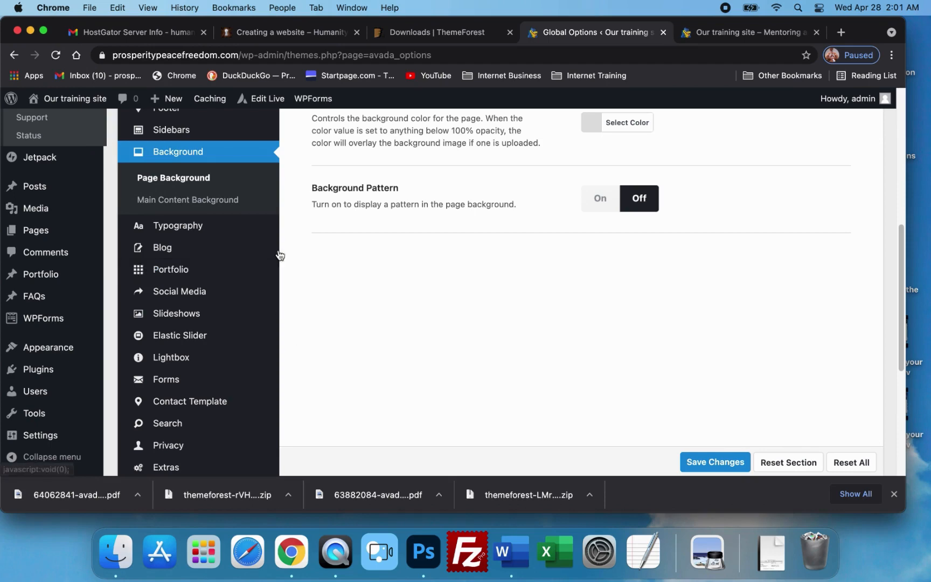
mouse_move(210, 237)
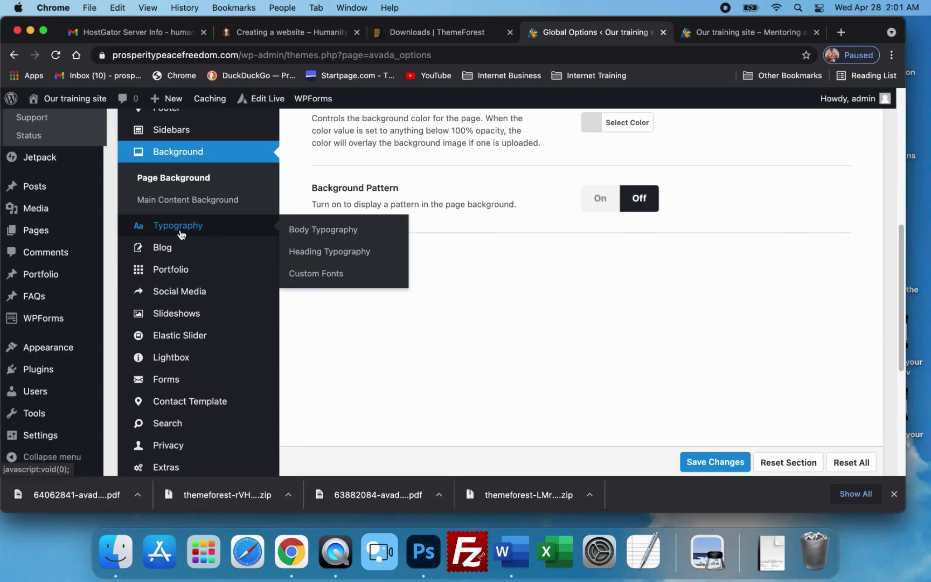
left_click(314, 230)
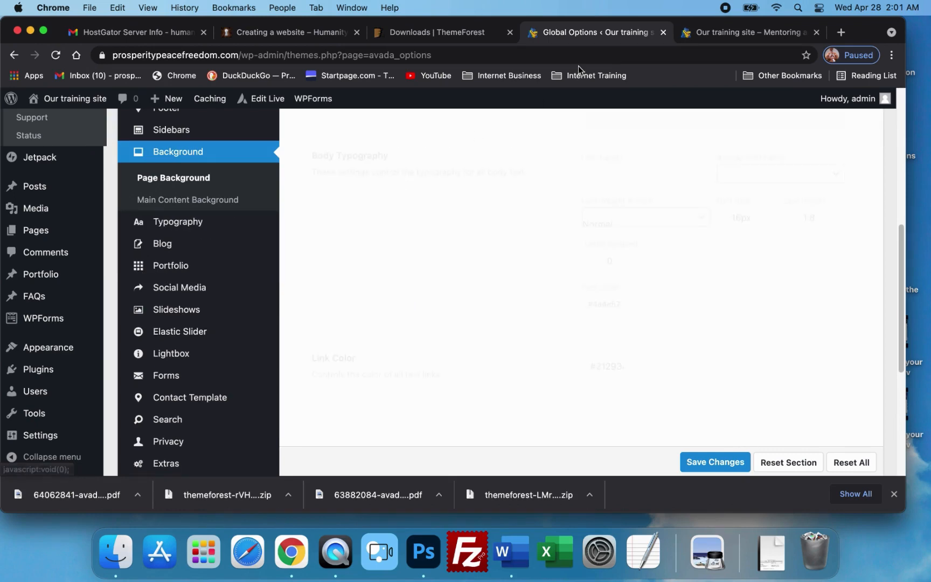
Switch to the live site and examine the body text and quoted passages on the sample page.
left_click(758, 34)
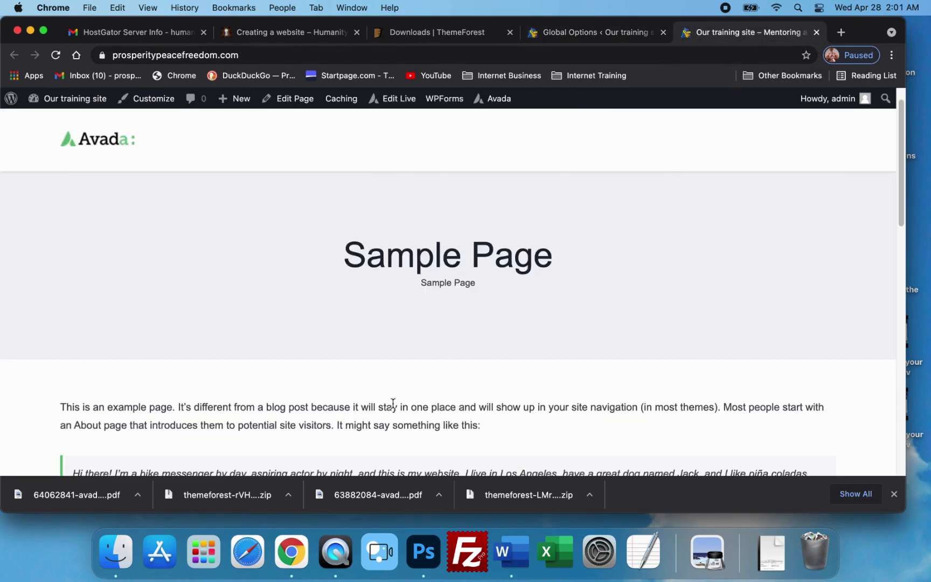
scroll(393, 403, "down", 5)
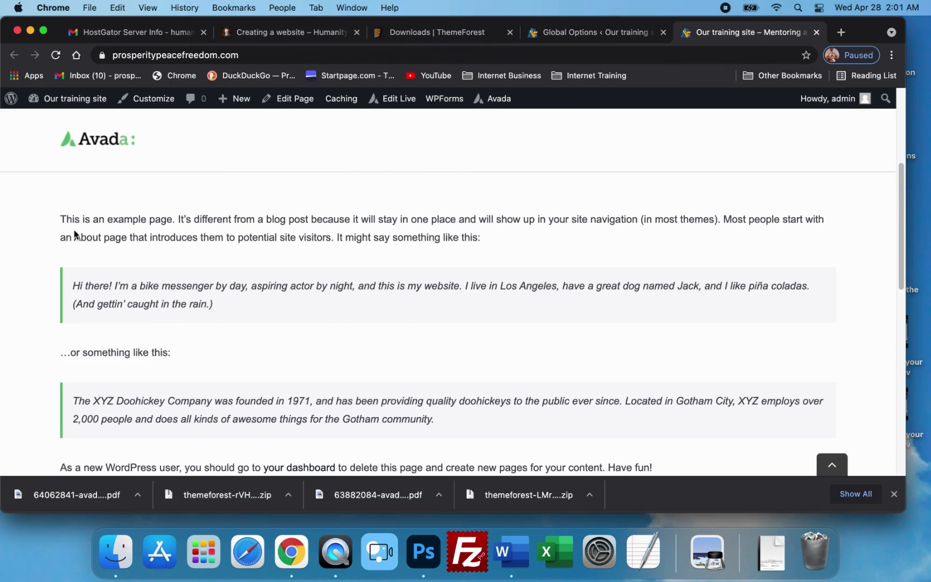
scroll(328, 289, "down", 1)
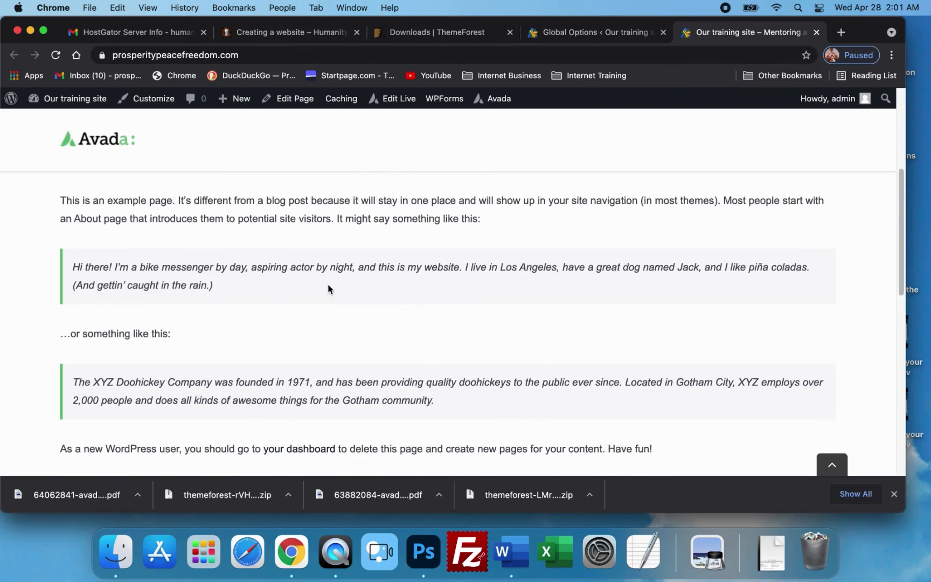
scroll(781, 283, "up", 2)
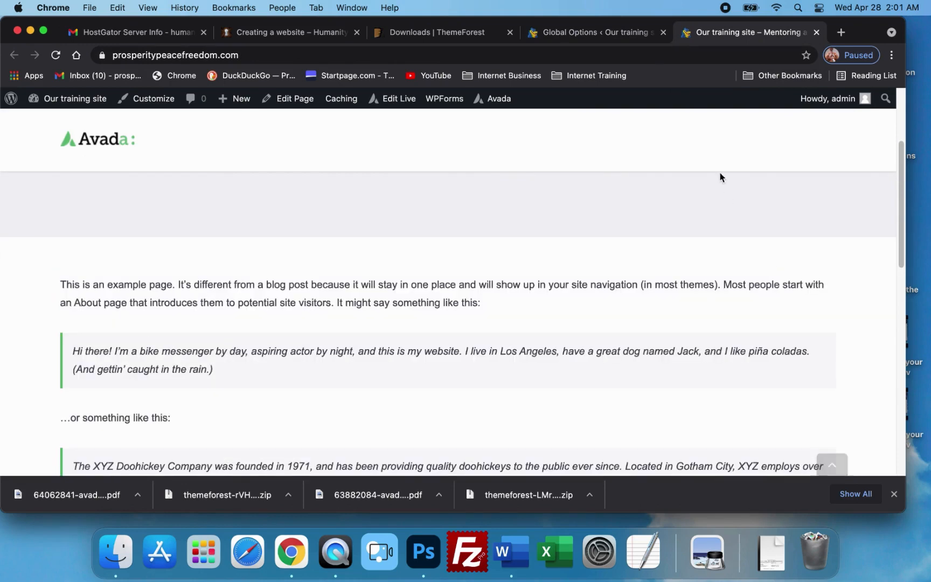
Return to the global options and look through the remaining categories from Blog down to Import / Export.
left_click(572, 33)
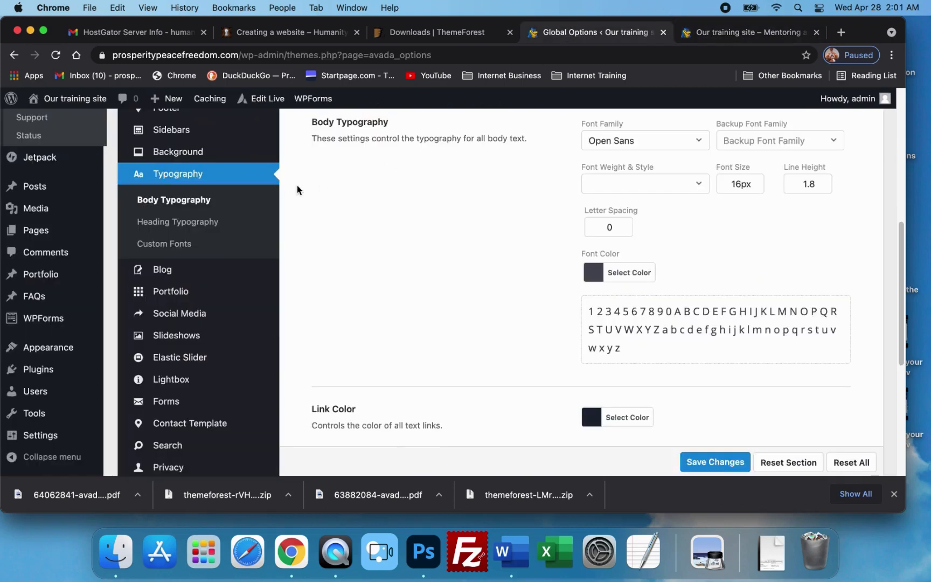
mouse_move(245, 272)
scroll(434, 250, "down", 2)
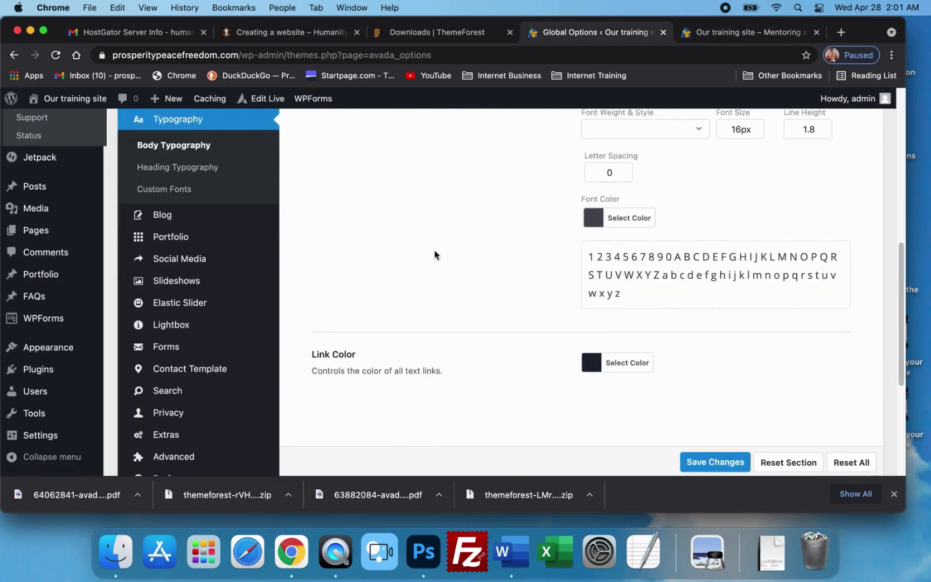
scroll(426, 243, "down", 1)
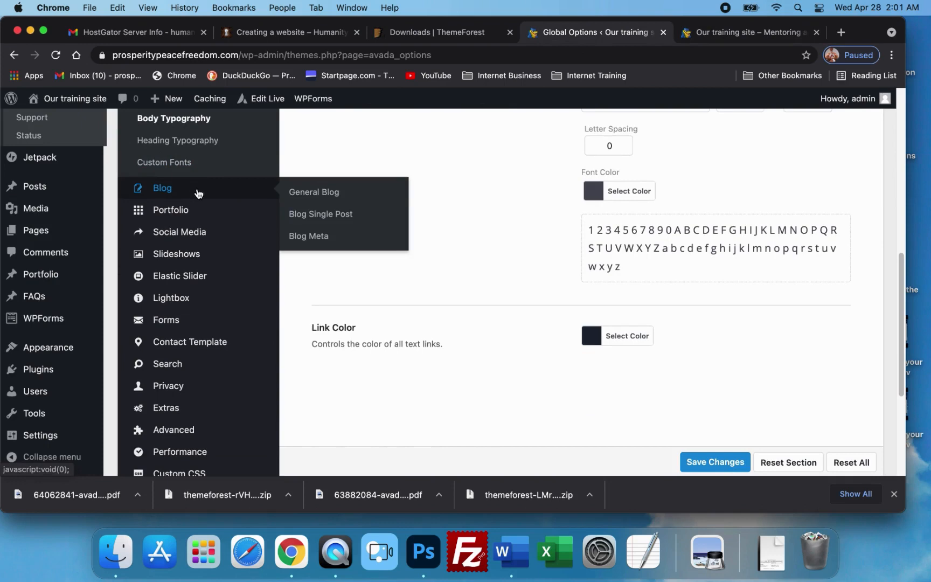
scroll(199, 189, "down", 3)
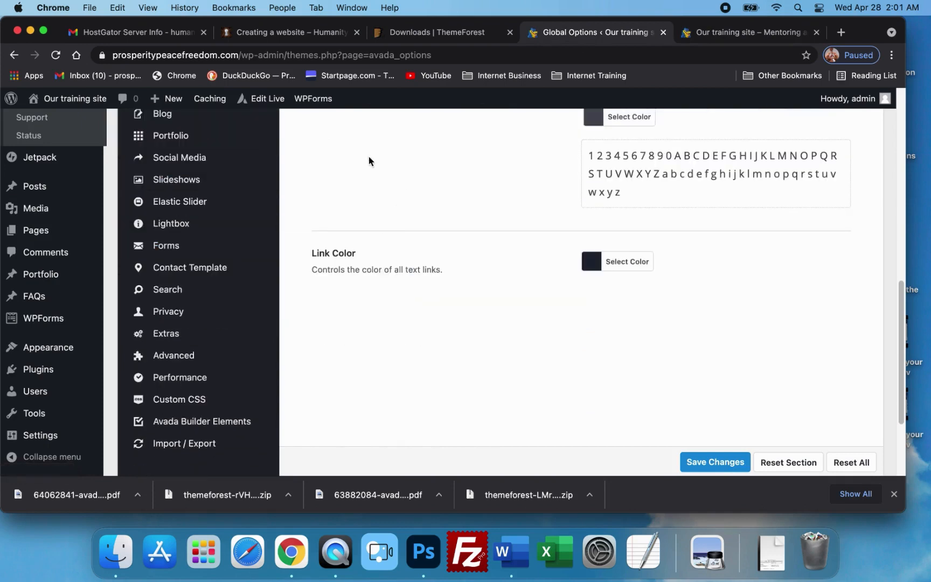
mouse_move(169, 253)
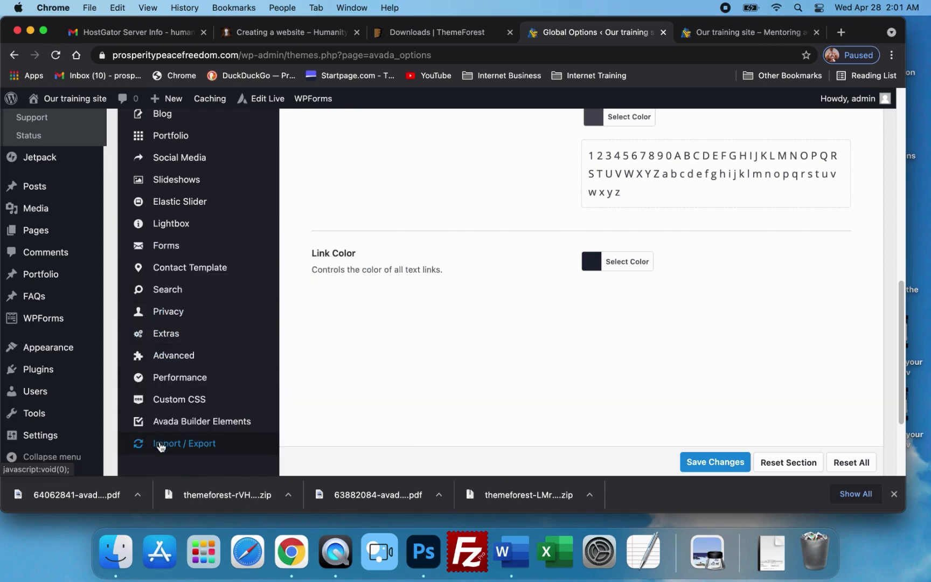
scroll(161, 443, "down", 3)
scroll(183, 410, "up", 15)
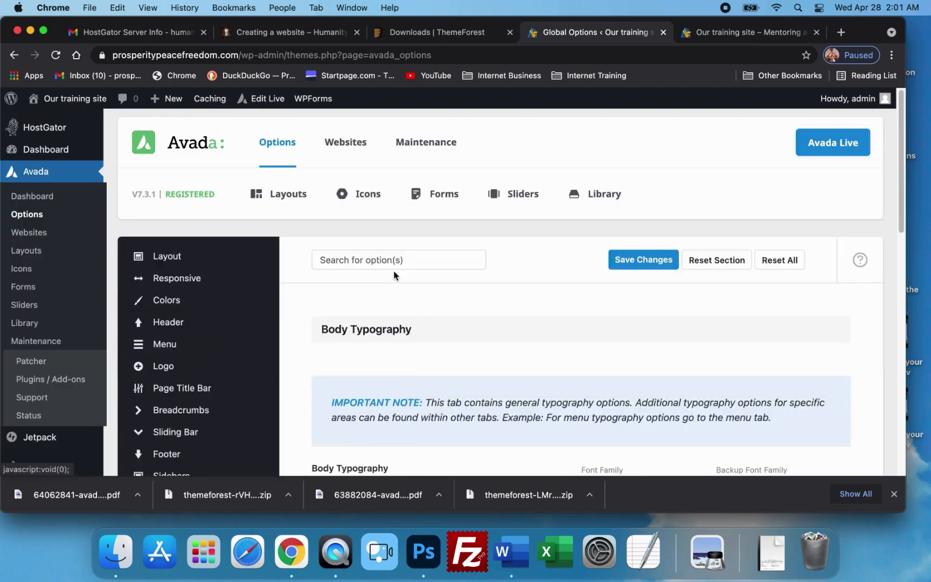
Review the global options categories from Header through Footer, Background and Blog down to Import / Export.
scroll(311, 270, "down", 1)
scroll(306, 268, "down", 1)
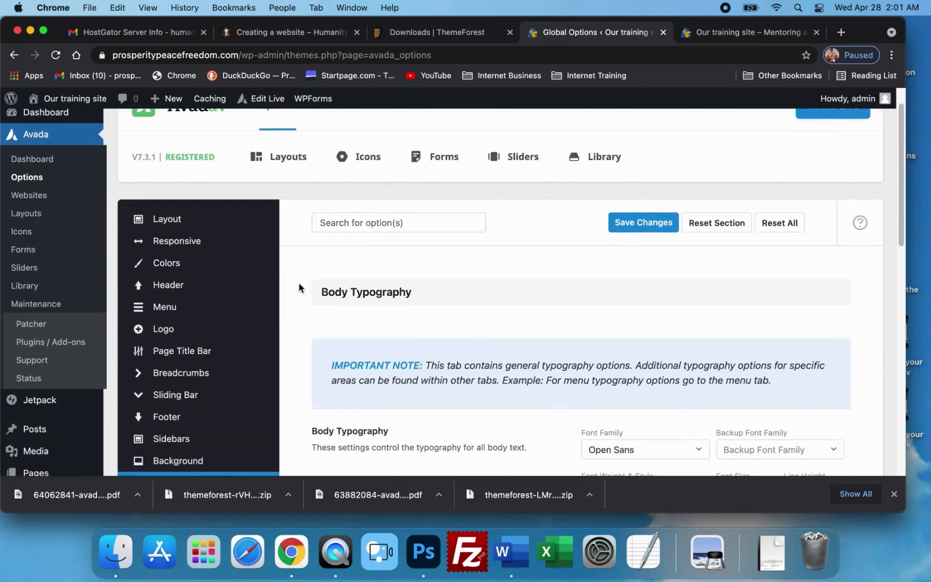
mouse_move(195, 289)
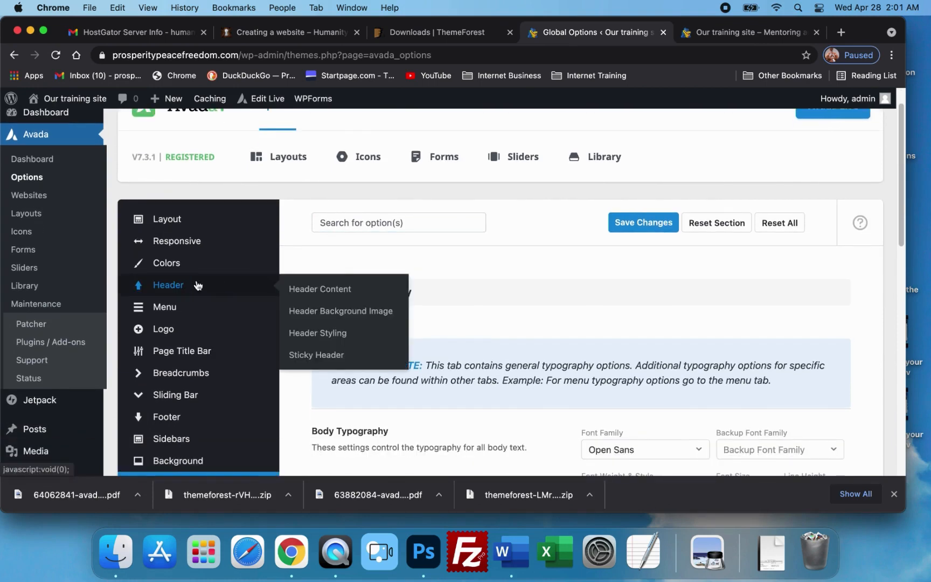
mouse_move(188, 311)
mouse_move(183, 332)
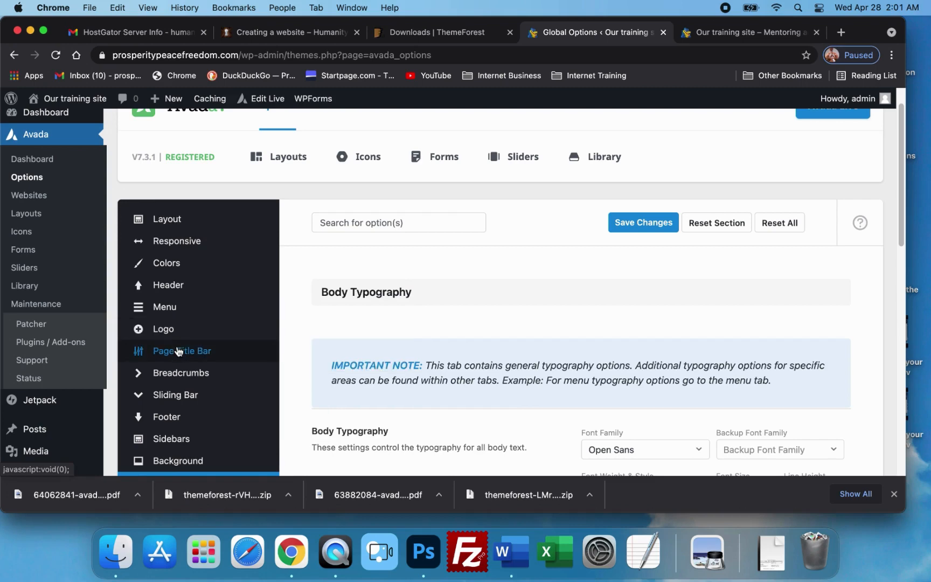
scroll(178, 351, "down", 2)
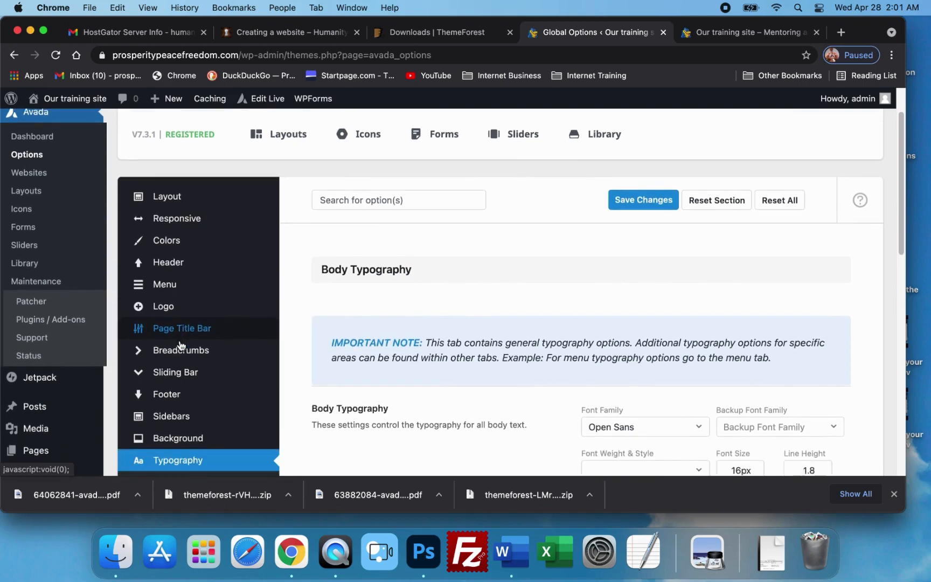
mouse_move(170, 389)
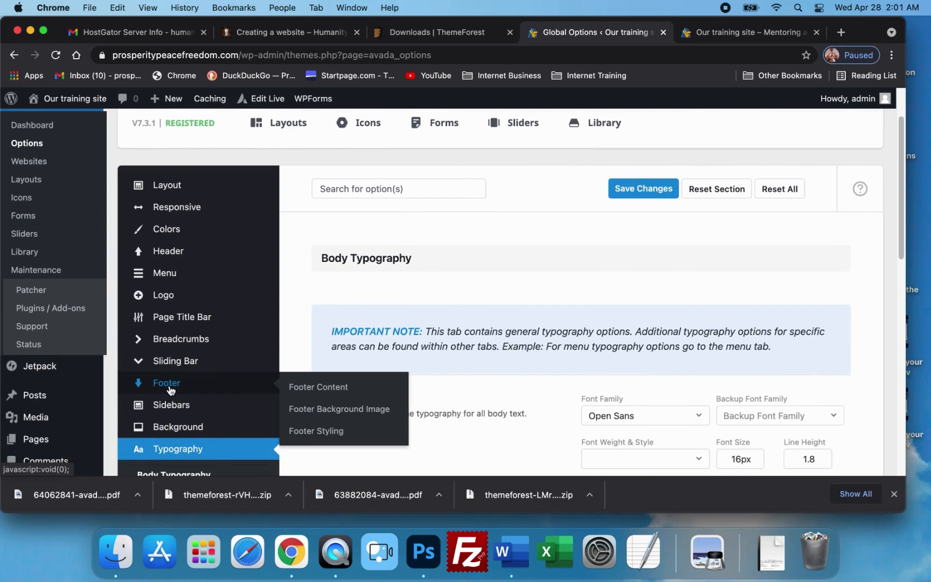
scroll(171, 389, "down", 3)
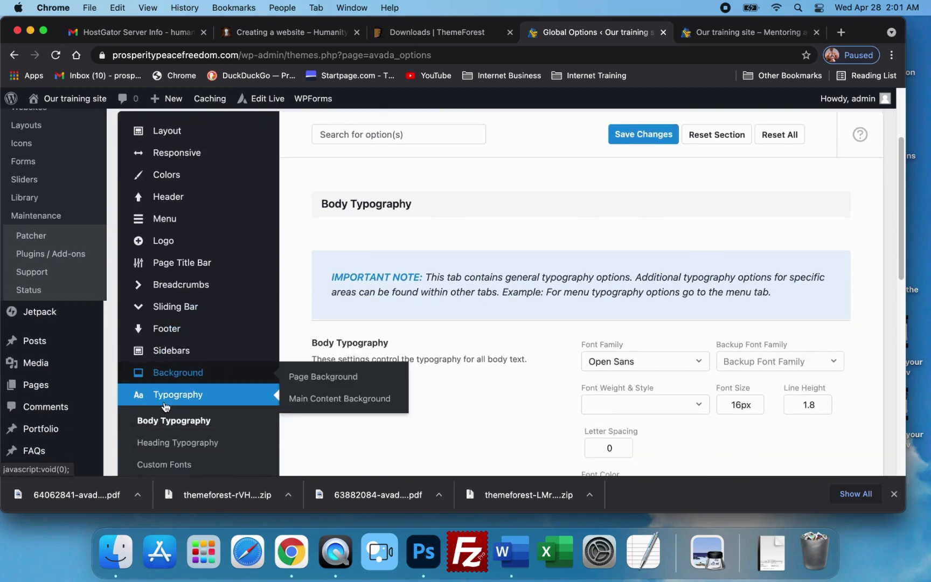
scroll(187, 418, "down", 4)
mouse_move(198, 412)
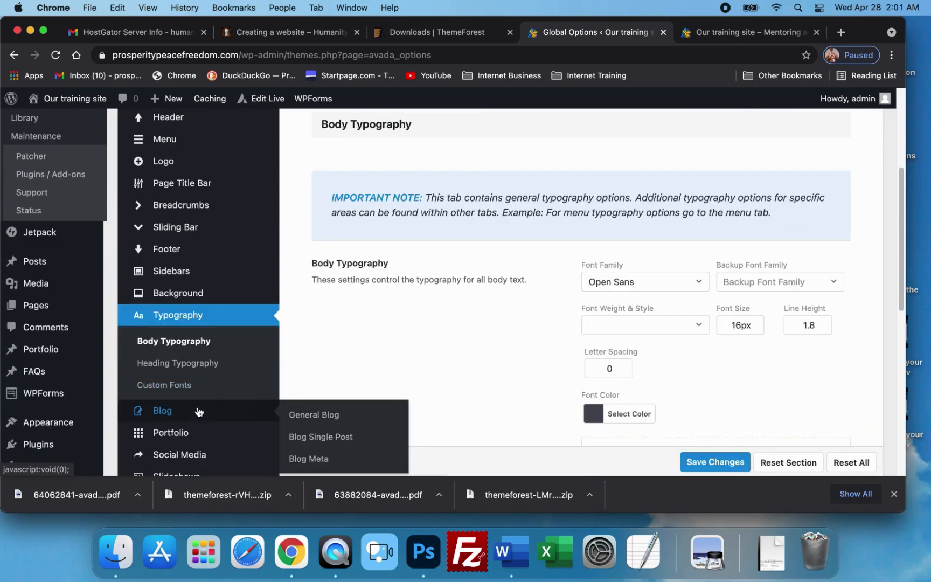
scroll(198, 412, "down", 10)
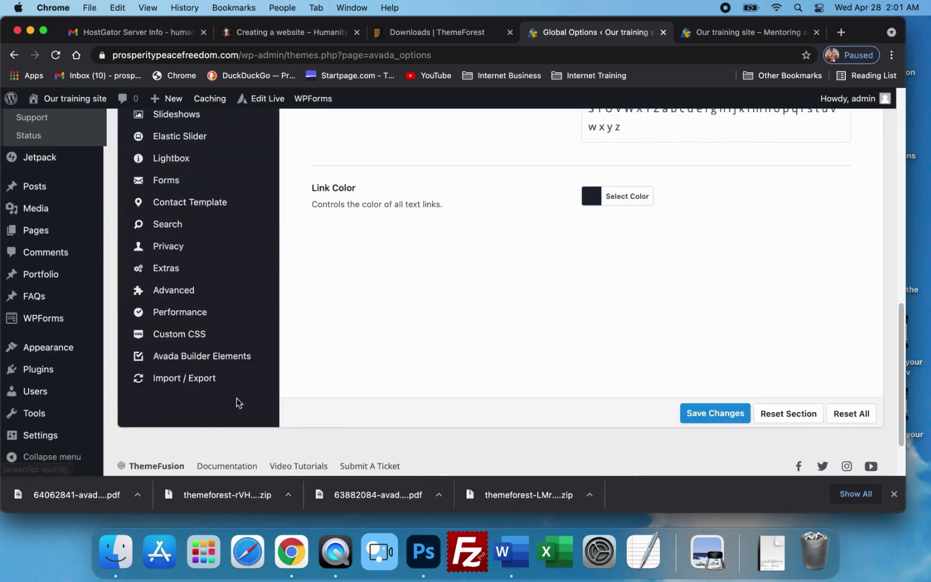
Look through the whole list of global options categories once more, including the Logo subsections.
scroll(236, 398, "up", 15)
mouse_move(178, 232)
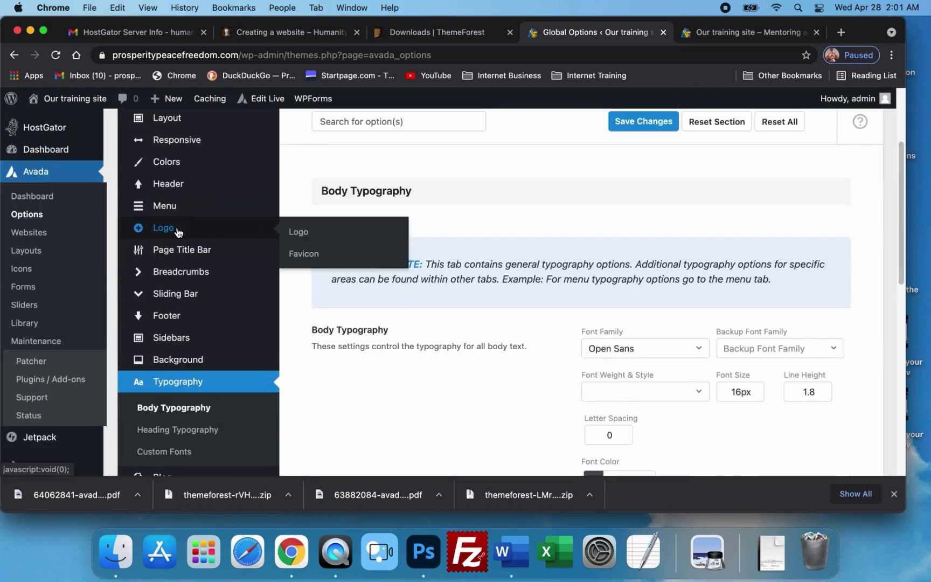
scroll(178, 232, "up", 5)
scroll(177, 339, "down", 8)
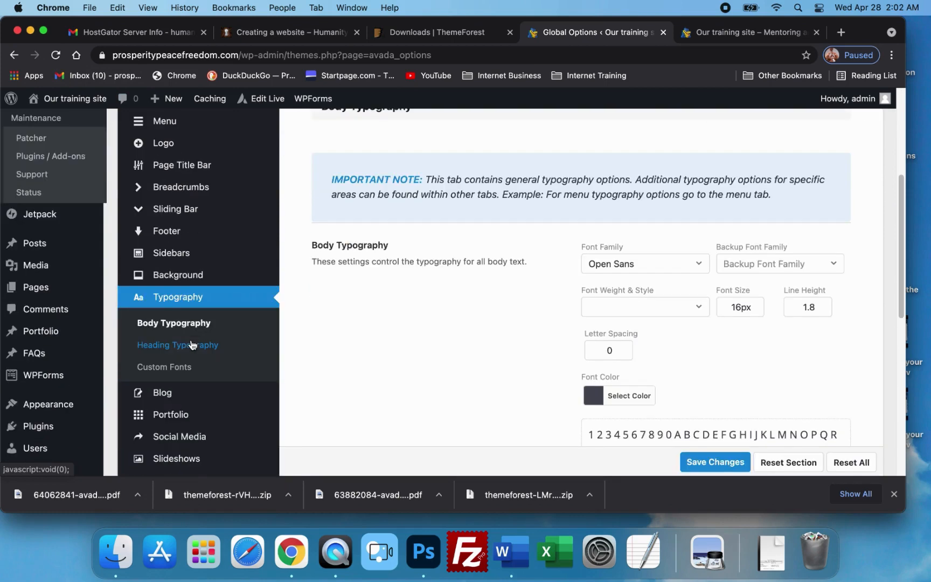
scroll(191, 345, "down", 10)
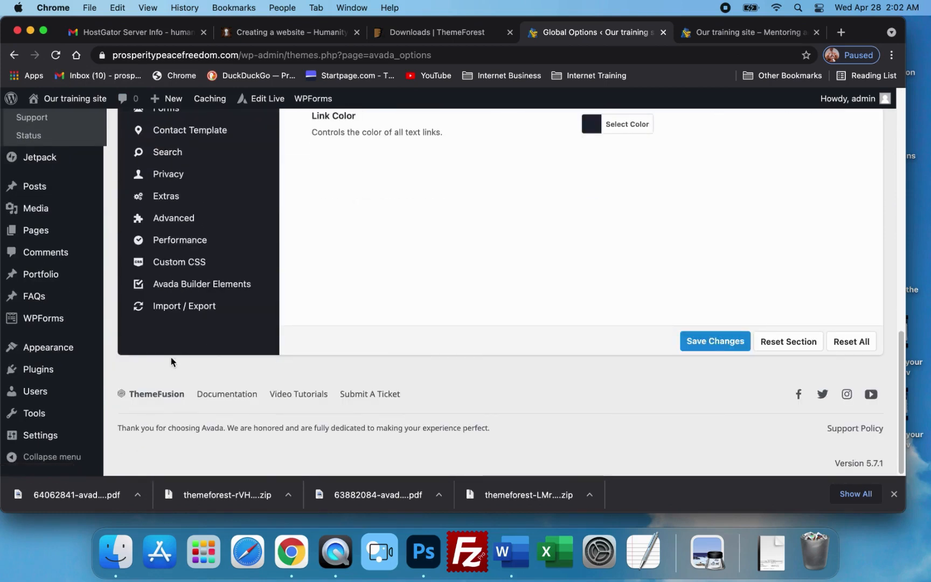
scroll(134, 358, "up", 5)
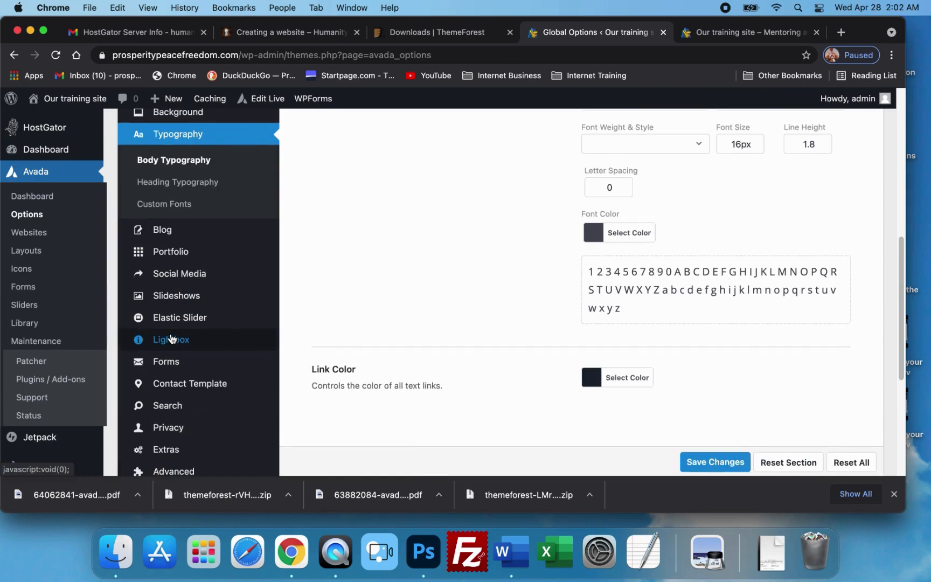
Open the WordPress installed themes list and review the themes it contains.
mouse_move(144, 380)
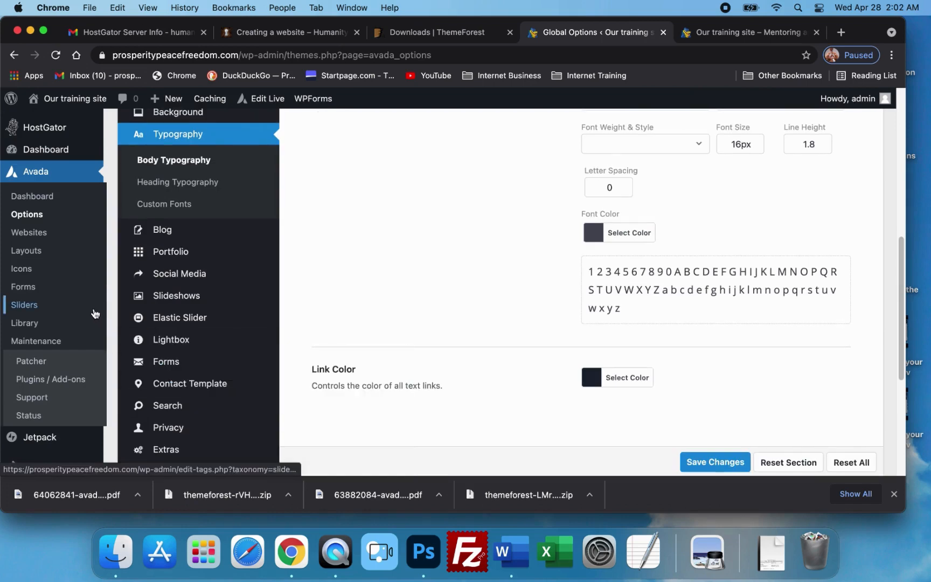
scroll(94, 315, "down", 1)
scroll(94, 315, "down", 1)
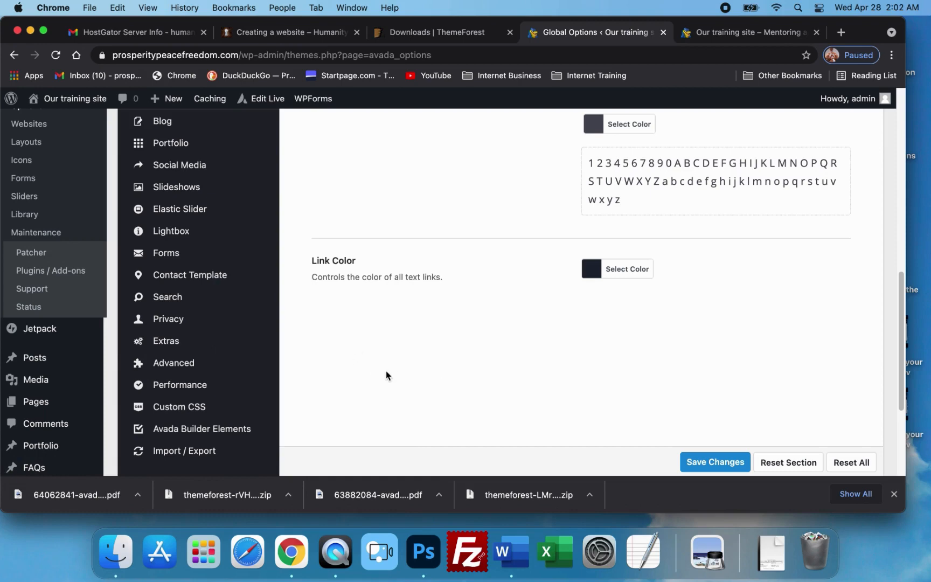
scroll(350, 372, "down", 2)
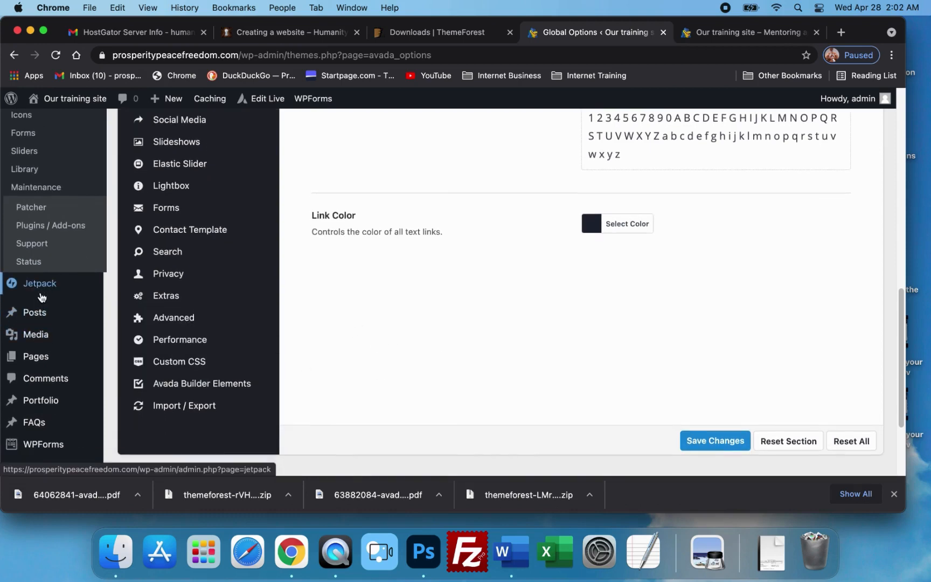
scroll(40, 297, "down", 4)
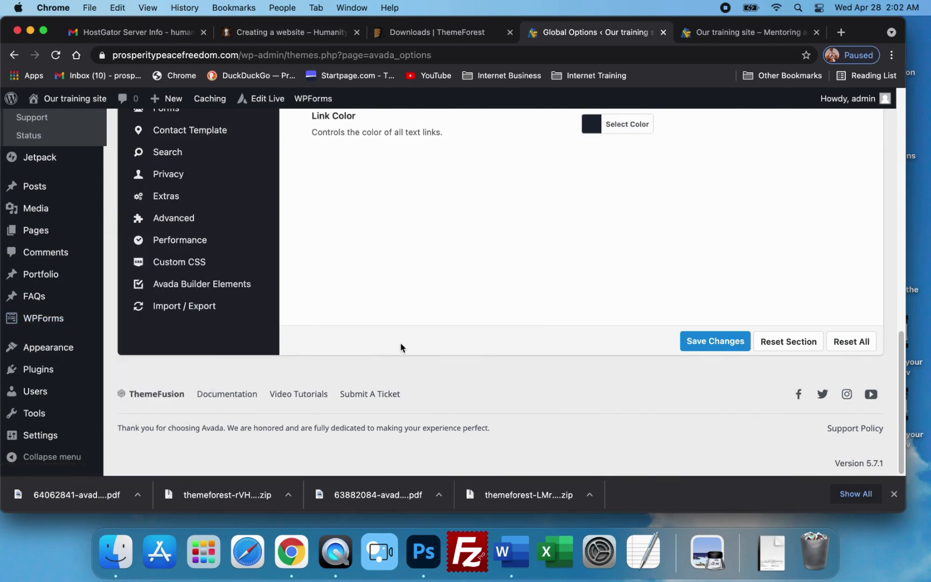
mouse_move(51, 347)
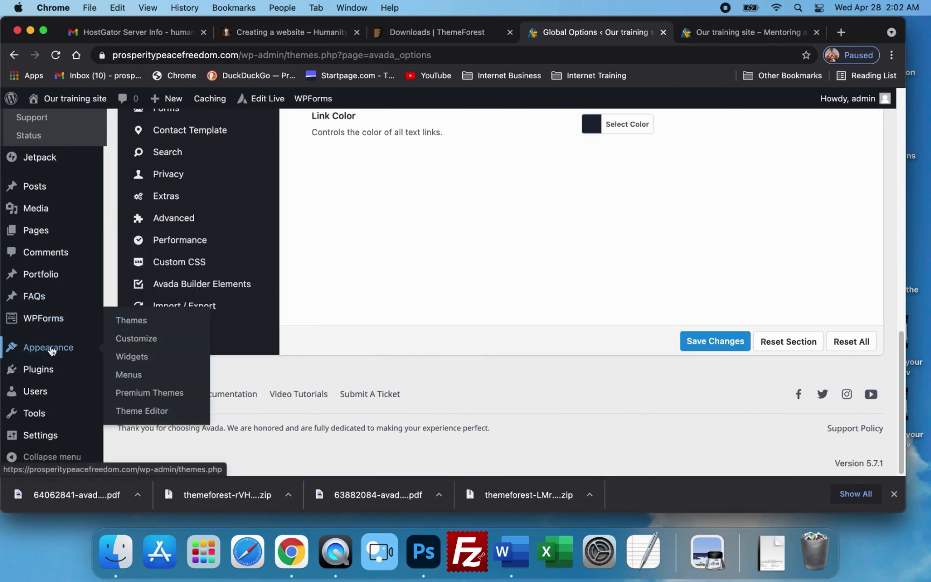
left_click(127, 323)
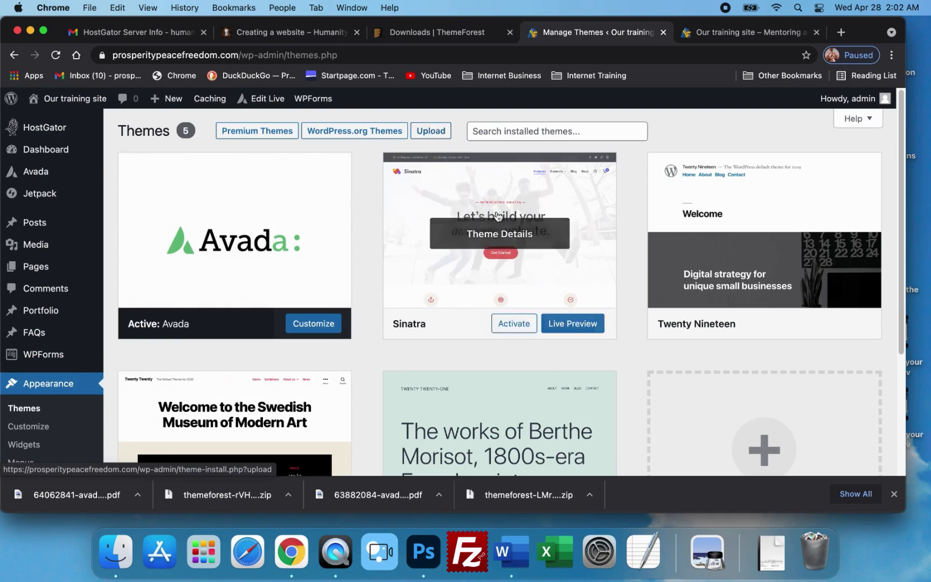
scroll(698, 312, "down", 3)
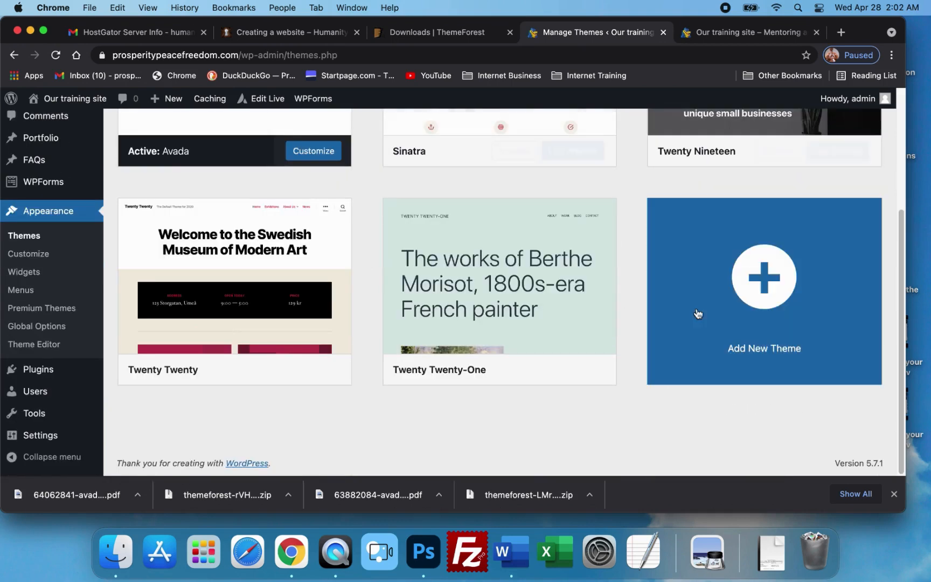
Open the Add Themes page and browse the featured themes.
left_click(807, 289)
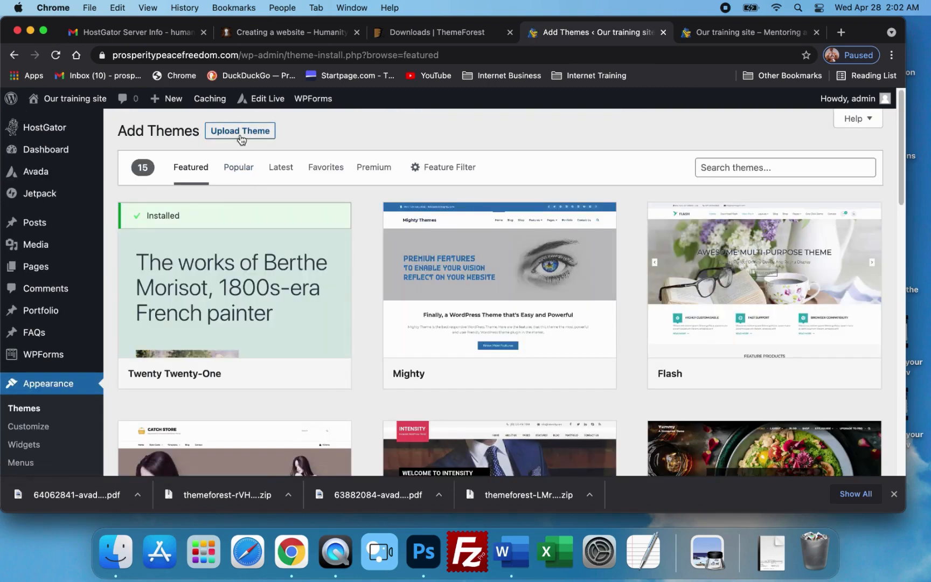
mouse_move(271, 301)
scroll(310, 299, "down", 5)
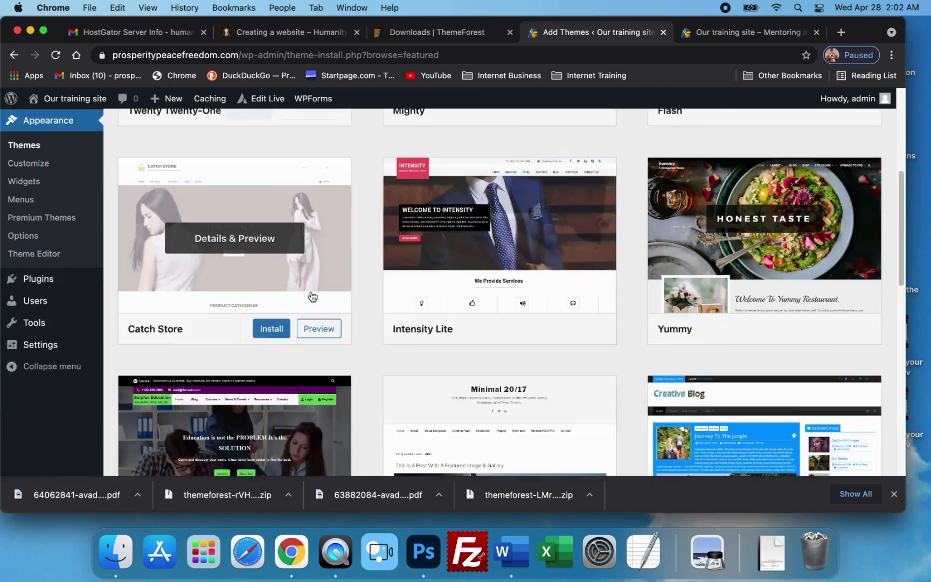
scroll(321, 307, "up", 5)
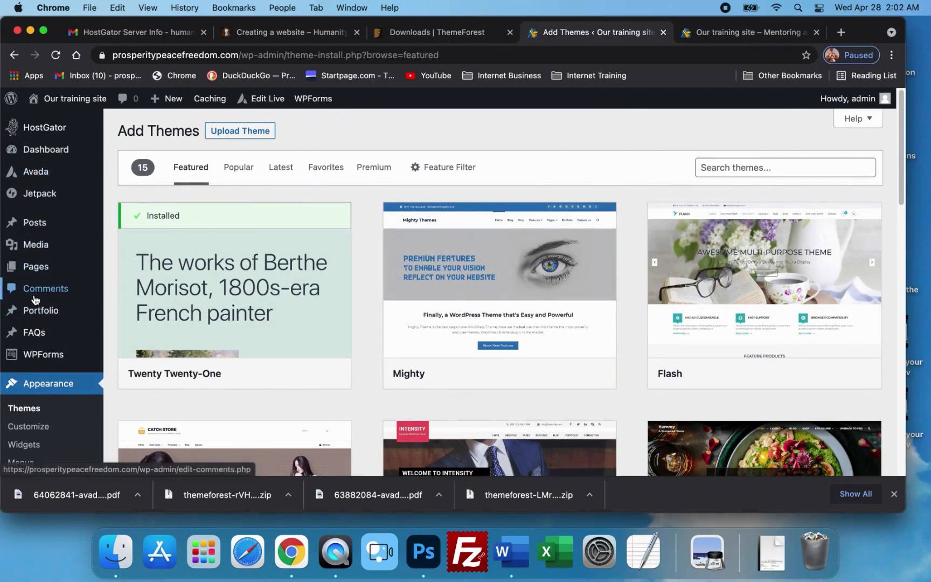
Leave the Add Themes page and open Avada's main dashboard page.
mouse_move(46, 322)
left_click(36, 176)
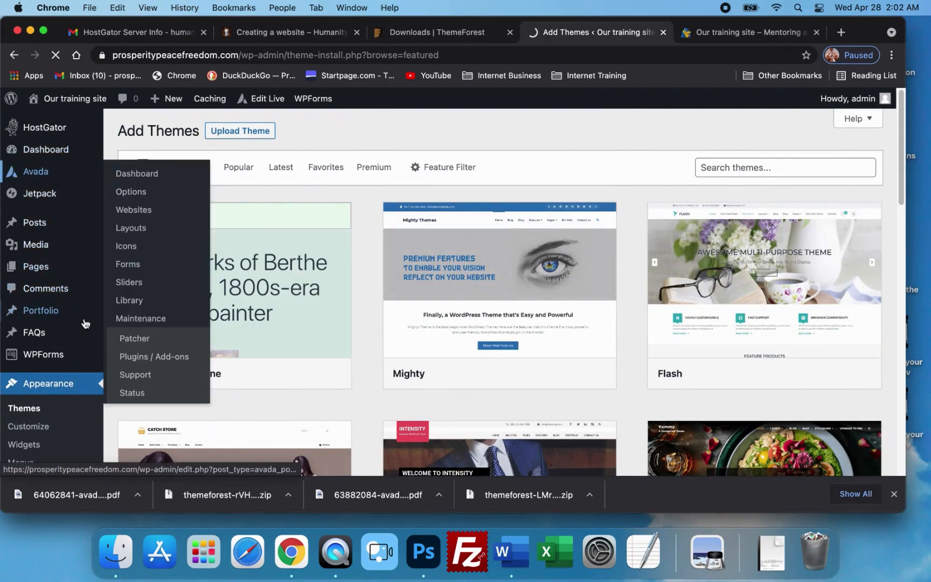